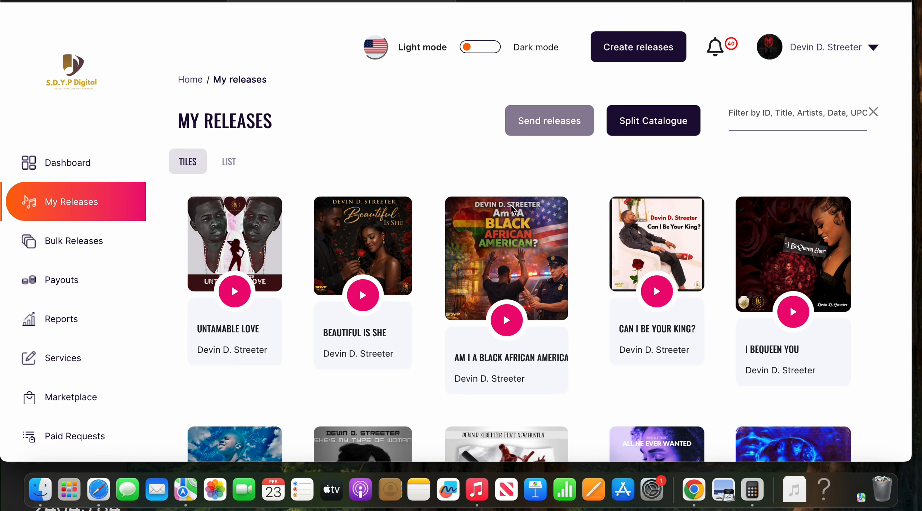
pyautogui.click(649, 55)
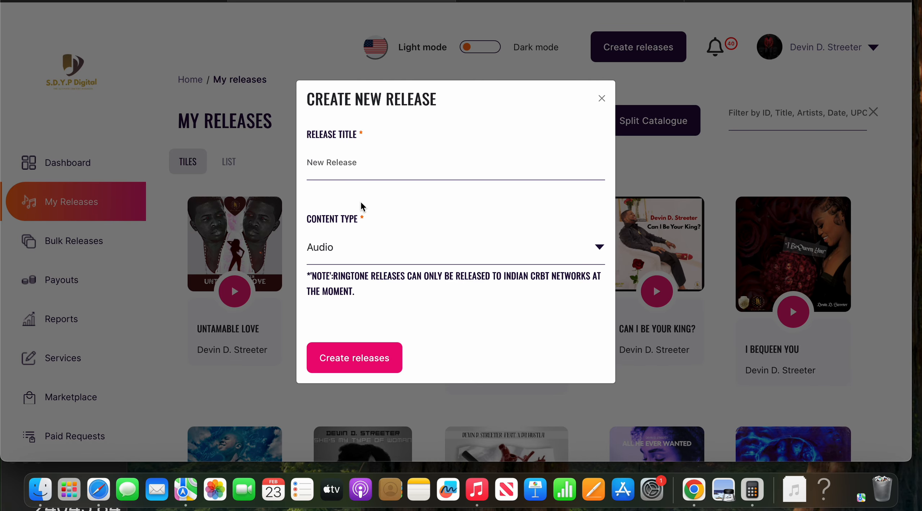
pyautogui.write('Untamable Love')
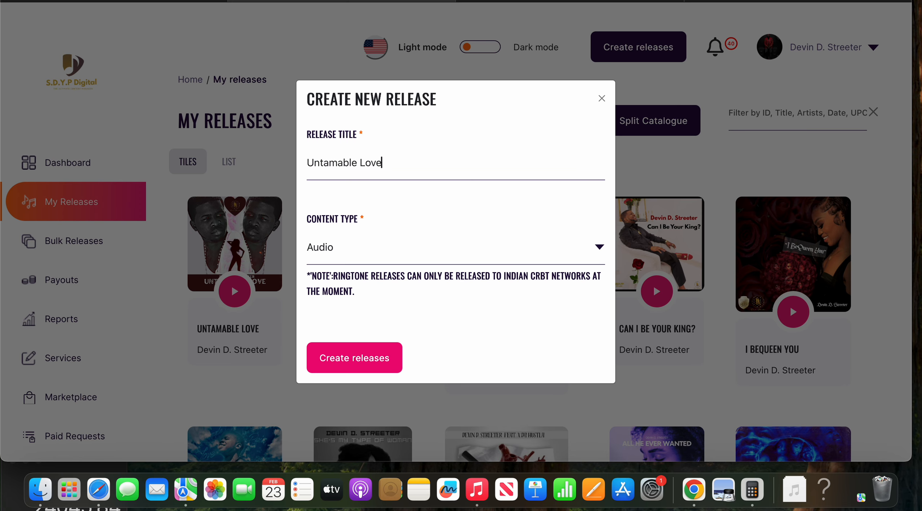
pyautogui.click(355, 253)
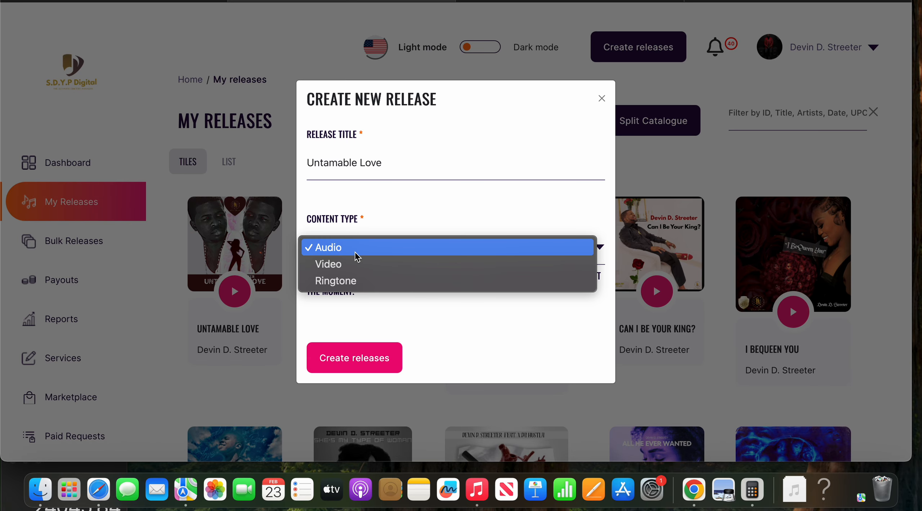
pyautogui.click(355, 253)
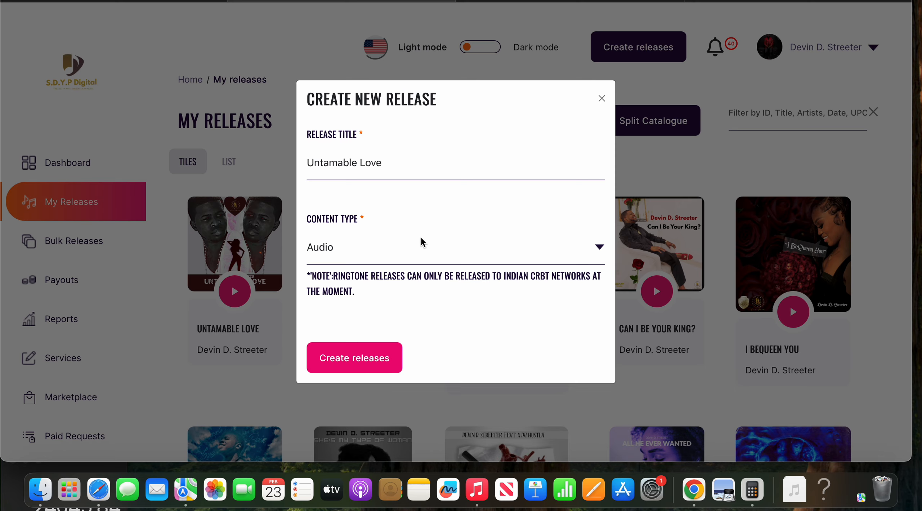
pyautogui.click(601, 100)
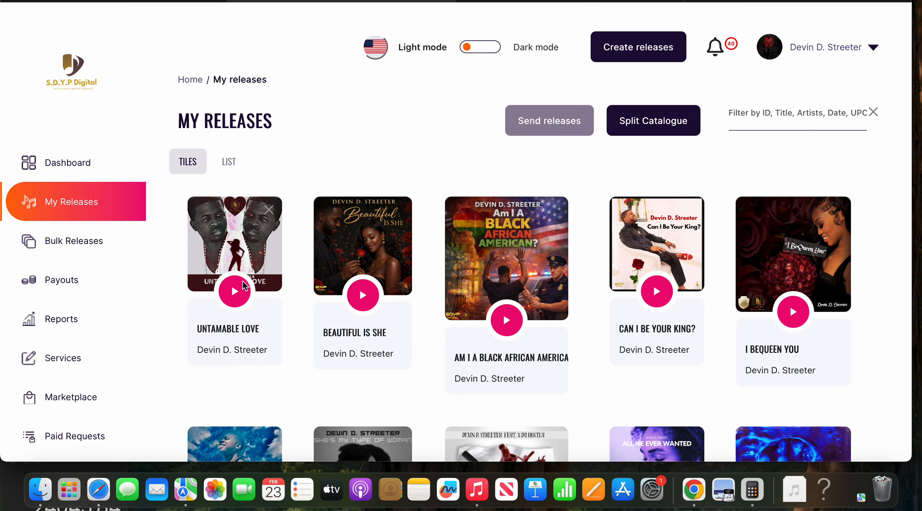
# Step: Open the existing Untamable Love release and upload its cover art, finding the image file by searching for "untamab"
pyautogui.click(239, 300)
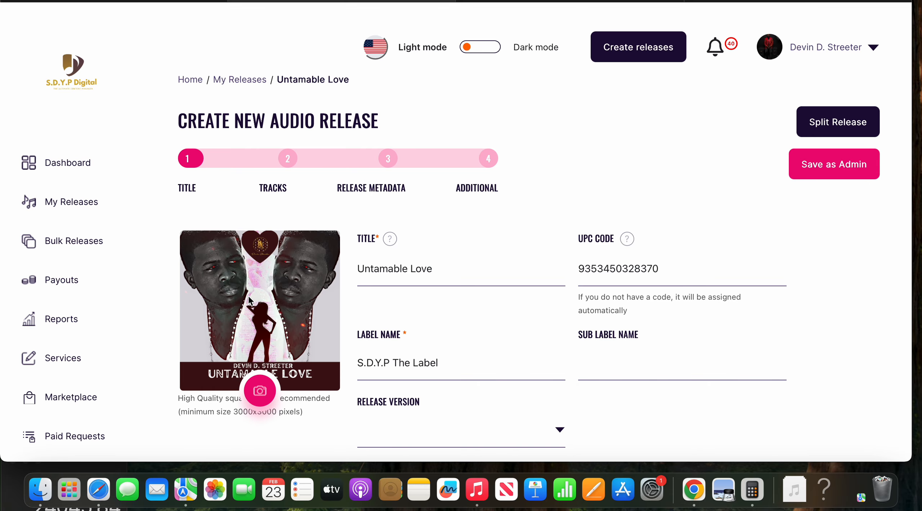
pyautogui.scroll(-1, 254, 313)
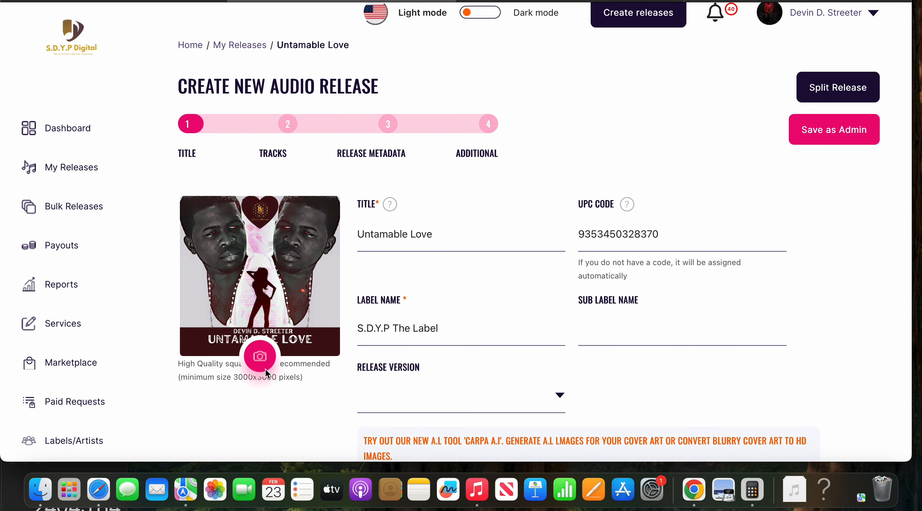
pyautogui.click(260, 355)
pyautogui.click(639, 101)
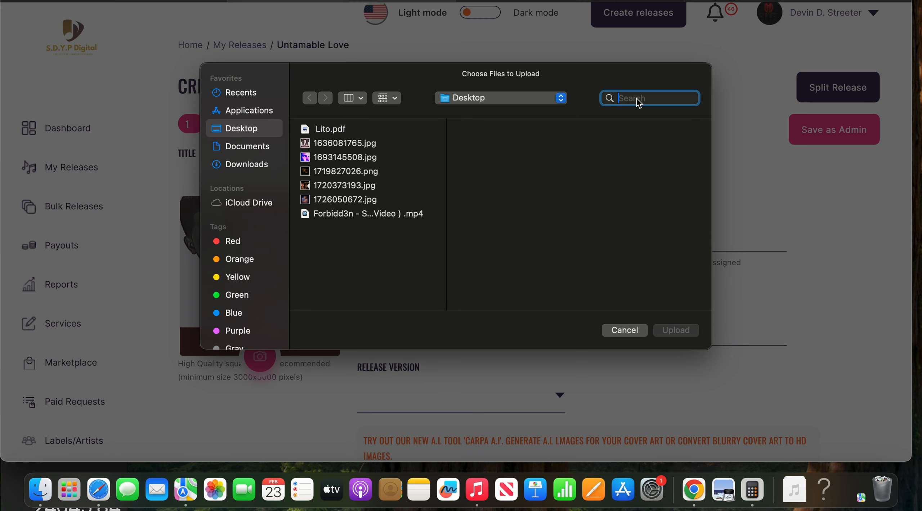
pyautogui.write('untm')
pyautogui.press('BackSpace')
pyautogui.write('amab')
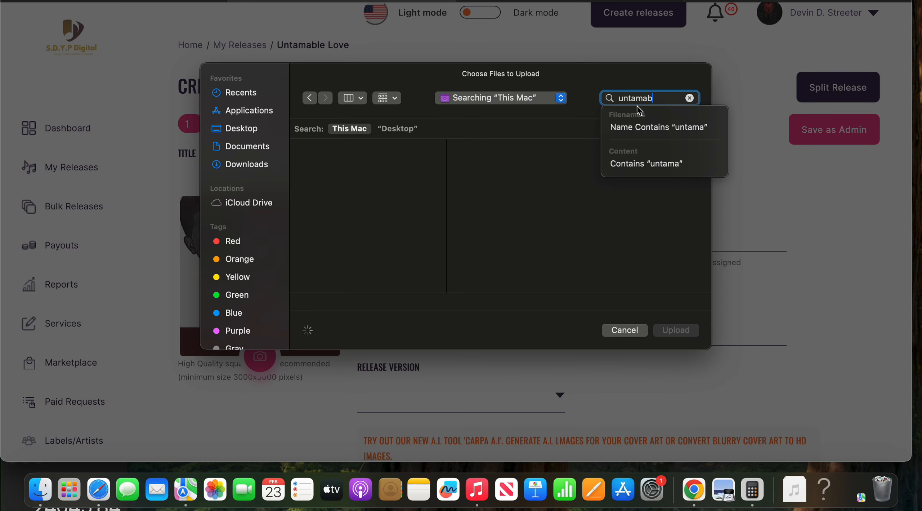
pyautogui.press('Down')
pyautogui.doubleClick(377, 169)
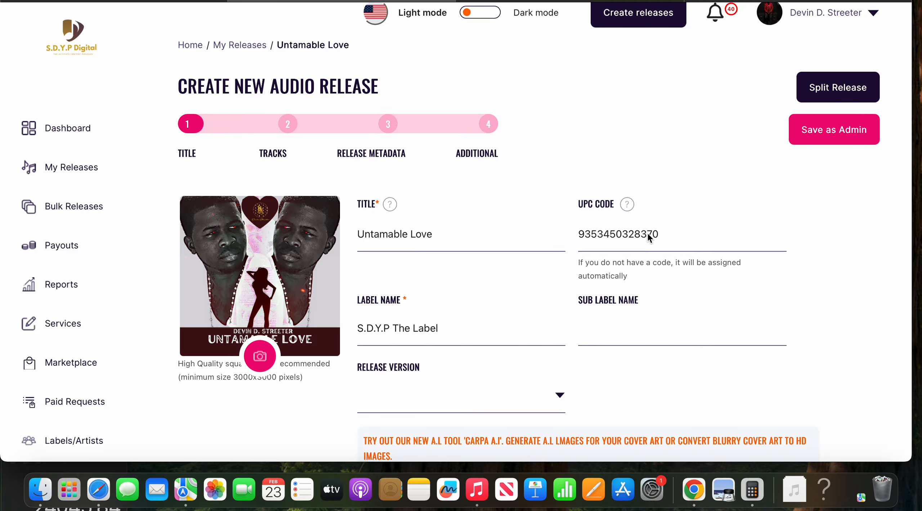
# Step: Review the release version options and the AI image generation prompt form without choosing or generating anything
pyautogui.scroll(-5, 654, 281)
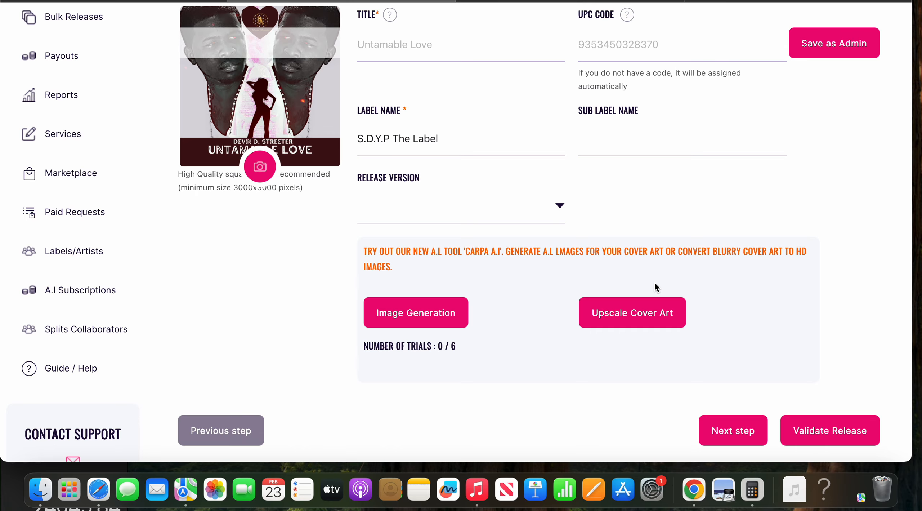
pyautogui.scroll(-1, 655, 283)
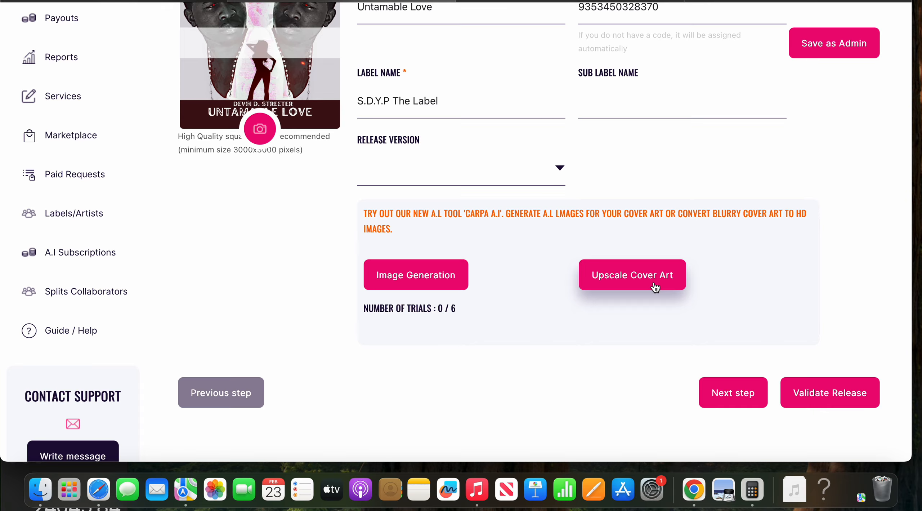
pyautogui.scroll(1, 655, 287)
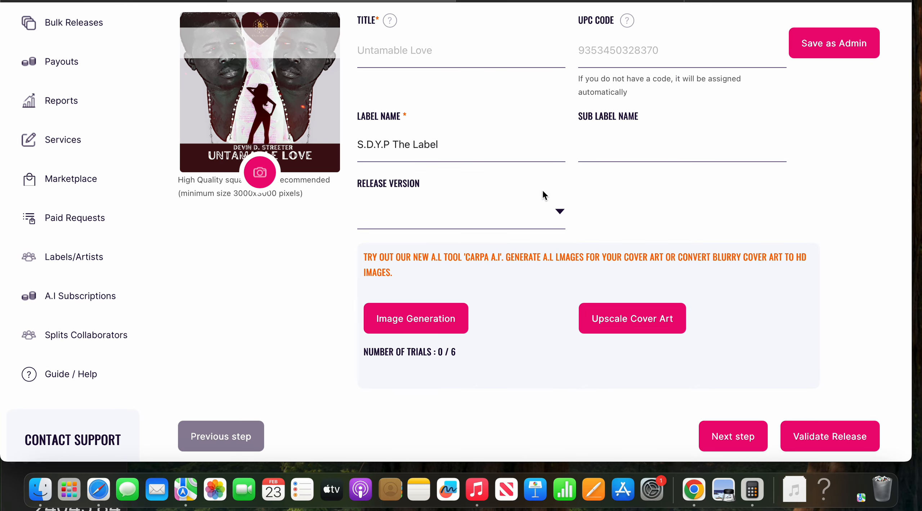
pyautogui.click(473, 218)
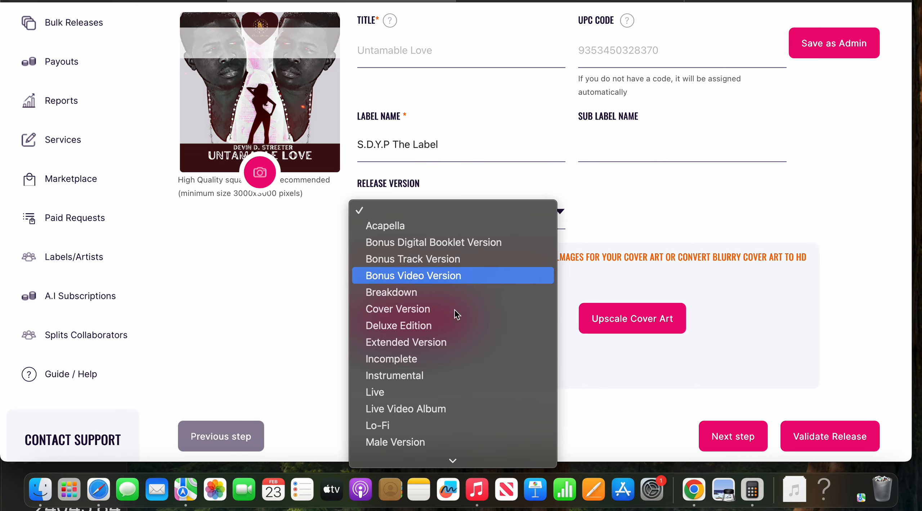
pyautogui.scroll(-8, 453, 385)
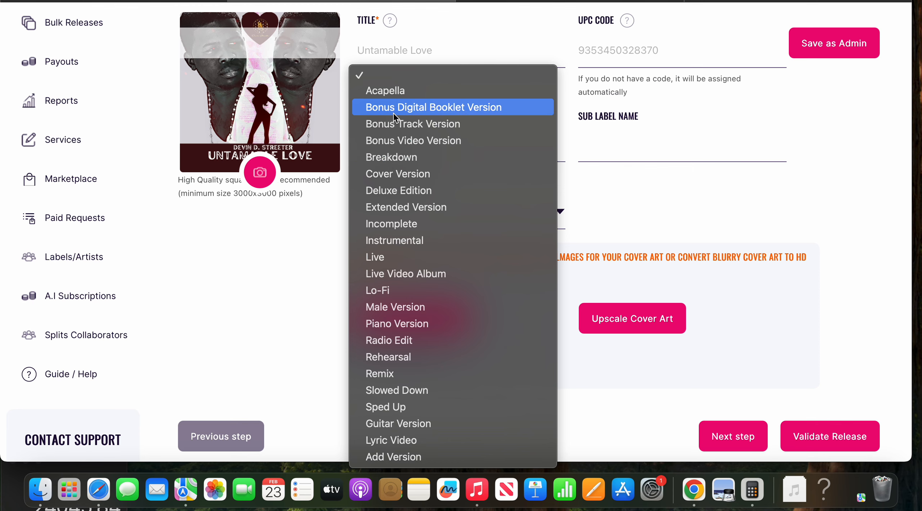
pyautogui.click(291, 328)
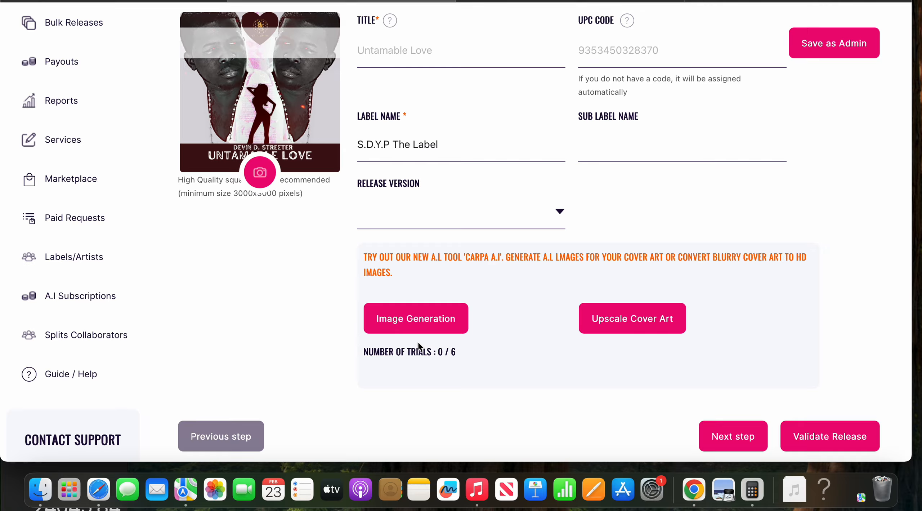
pyautogui.click(419, 321)
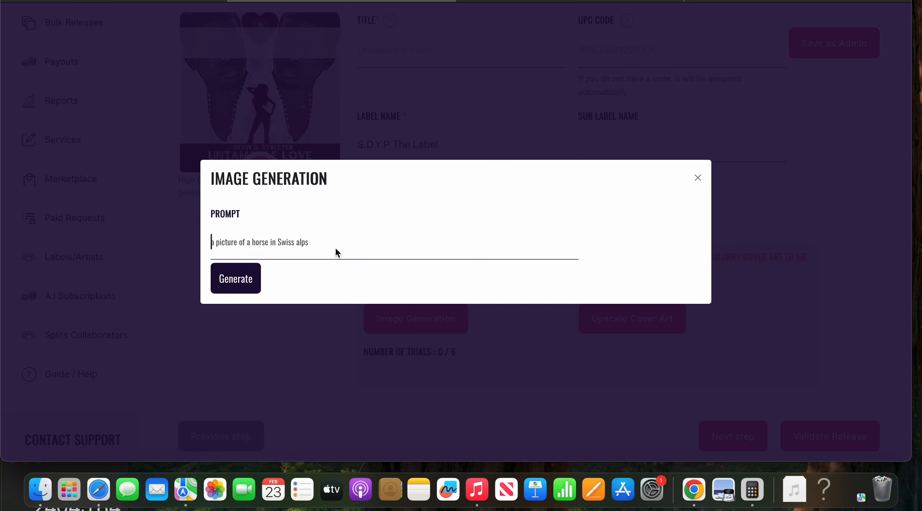
pyautogui.click(699, 179)
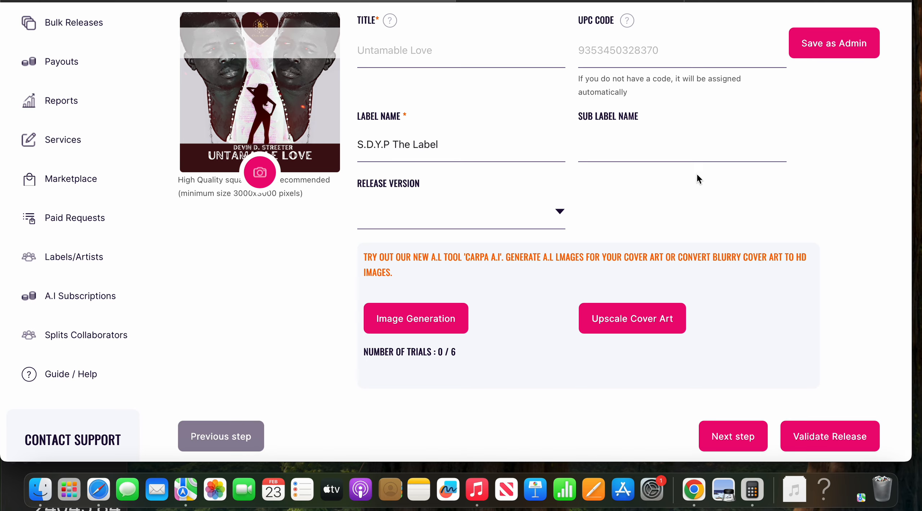
# Step: Upscale the Untamable Love cover art with the AI tool and inspect the original and upscaled images
pyautogui.click(649, 313)
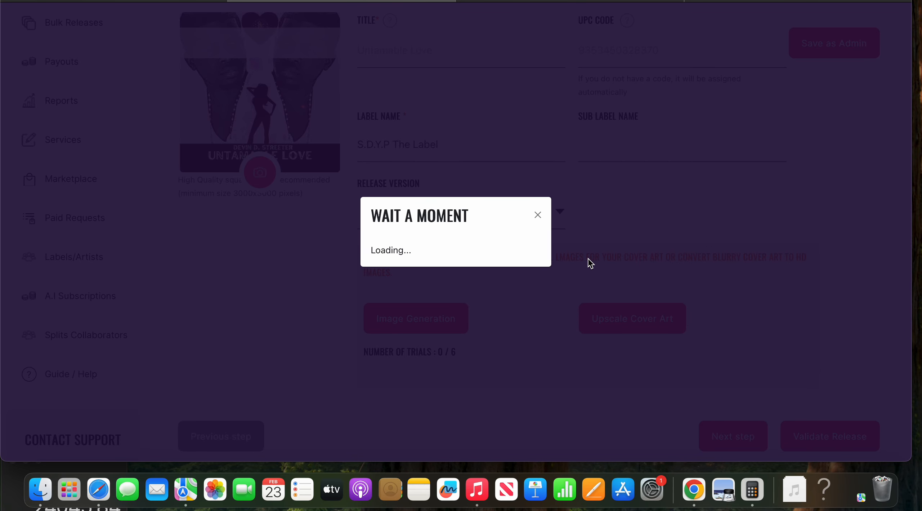
pyautogui.click(539, 216)
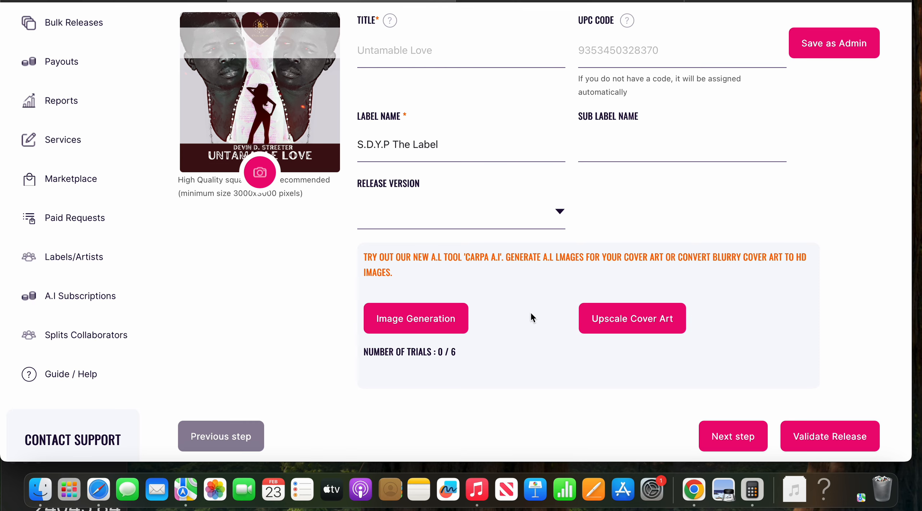
pyautogui.scroll(-1, 669, 399)
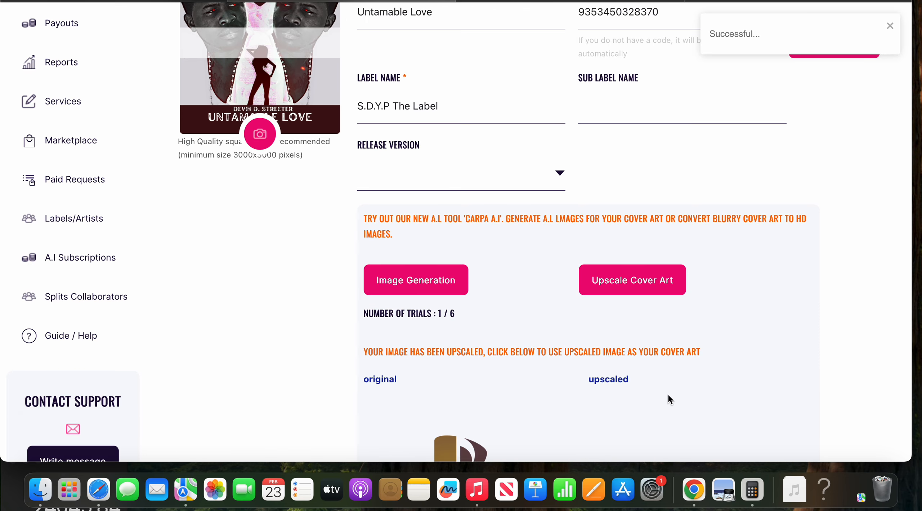
pyautogui.scroll(-6, 668, 396)
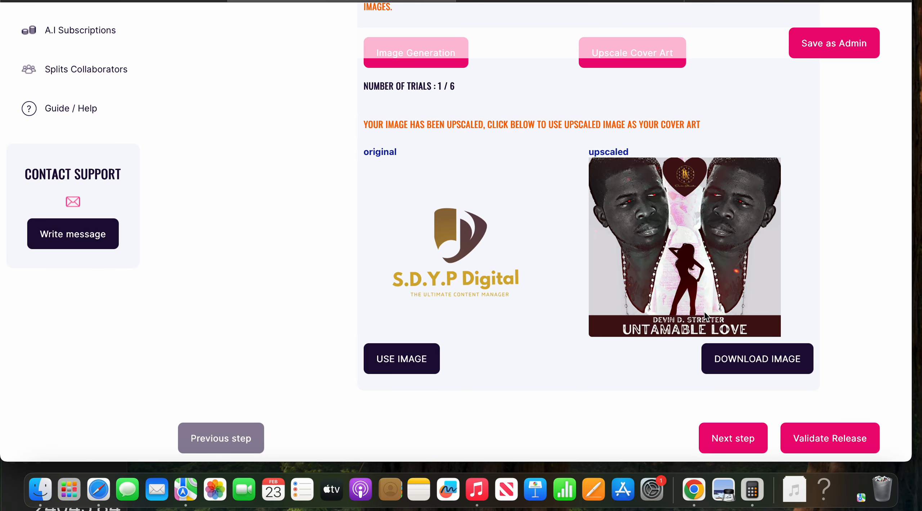
pyautogui.scroll(7, 705, 315)
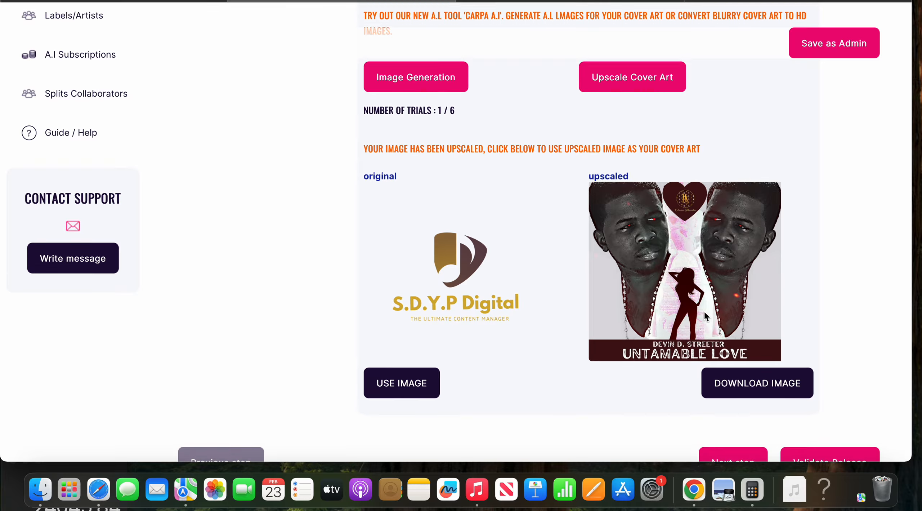
pyautogui.scroll(6, 704, 314)
pyautogui.scroll(-10, 704, 315)
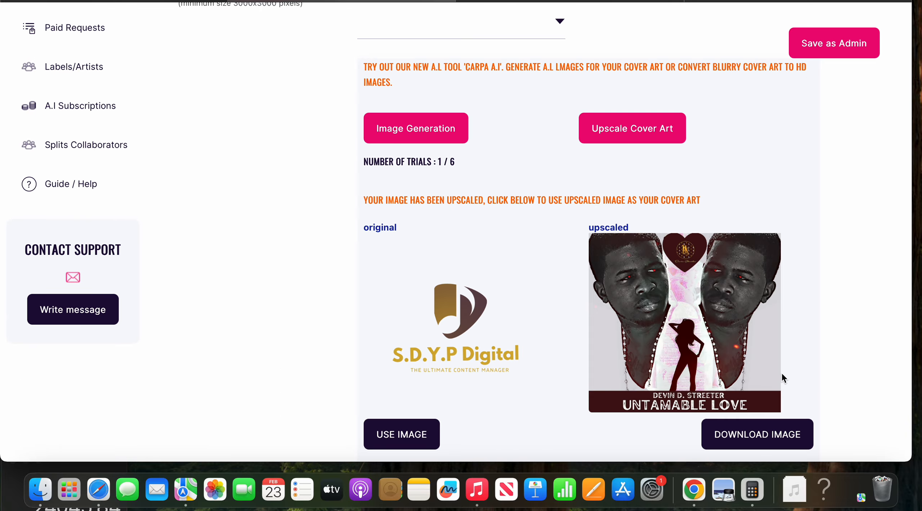
# Step: Proceed to the Tracks stage of the release and open the form for adding a new track
pyautogui.scroll(-3, 782, 377)
pyautogui.click(748, 428)
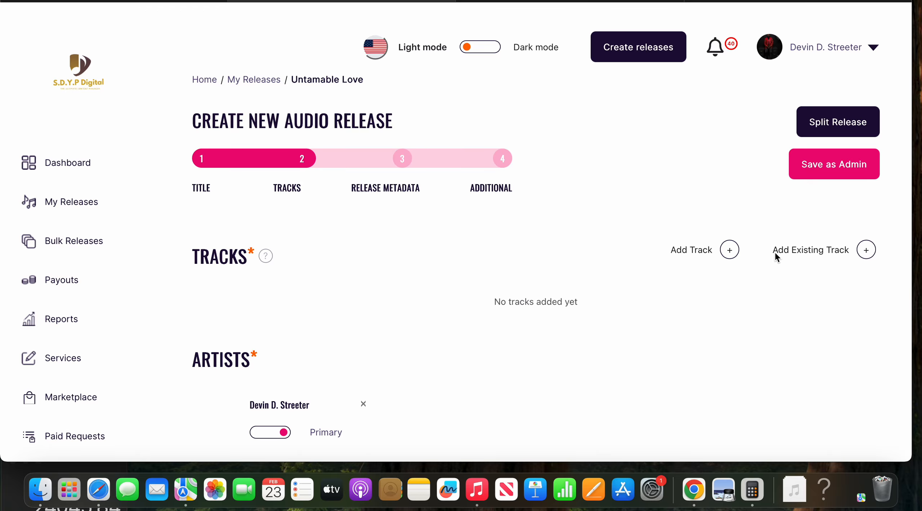
pyautogui.click(730, 250)
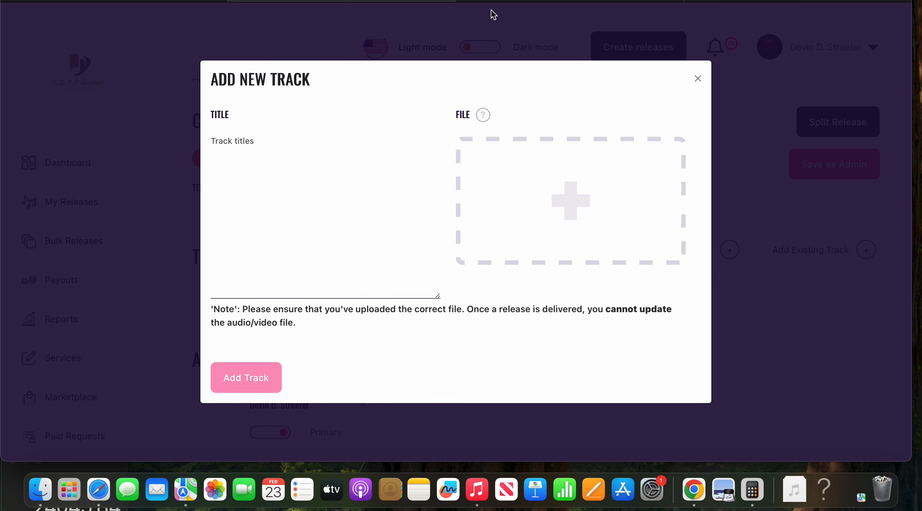
# Step: Switch to the empty browser tab and open the sdyp.digital album list, found by entering "sdyp"
pyautogui.click(570, 5)
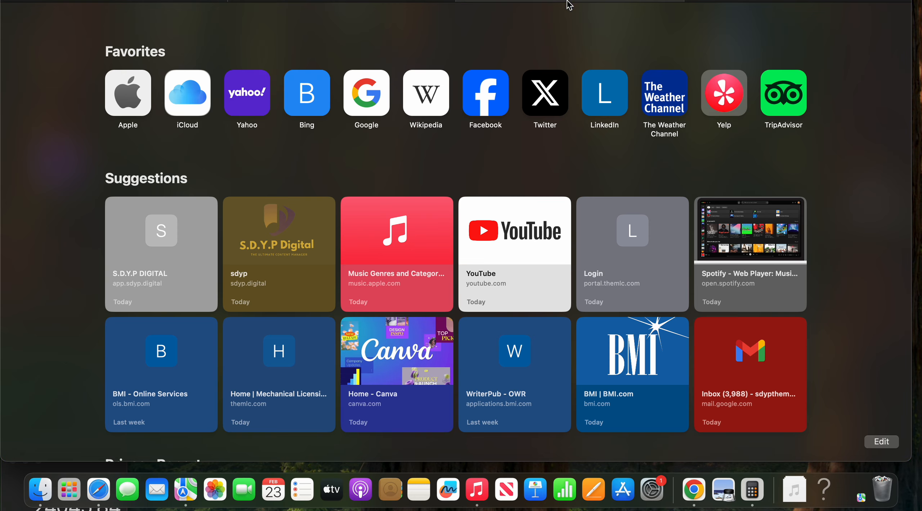
pyautogui.write('sdyp')
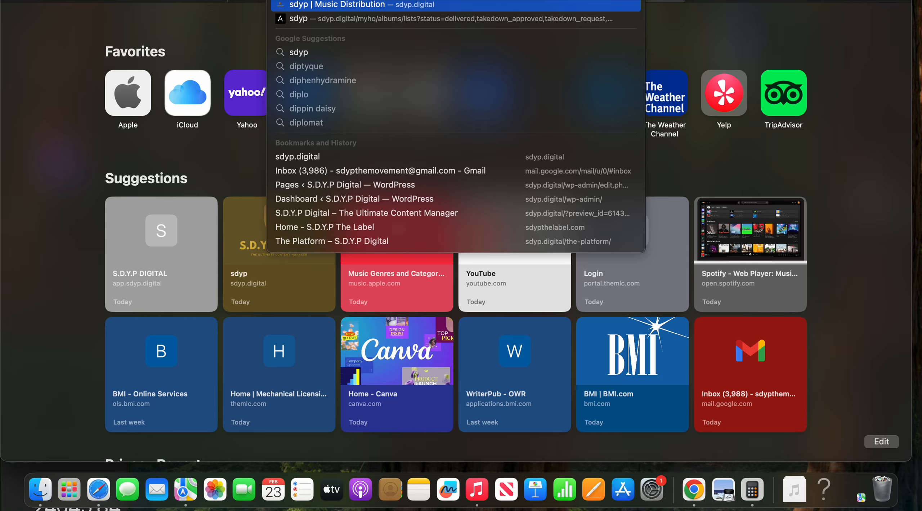
pyautogui.press('Down')
pyautogui.press('Return')
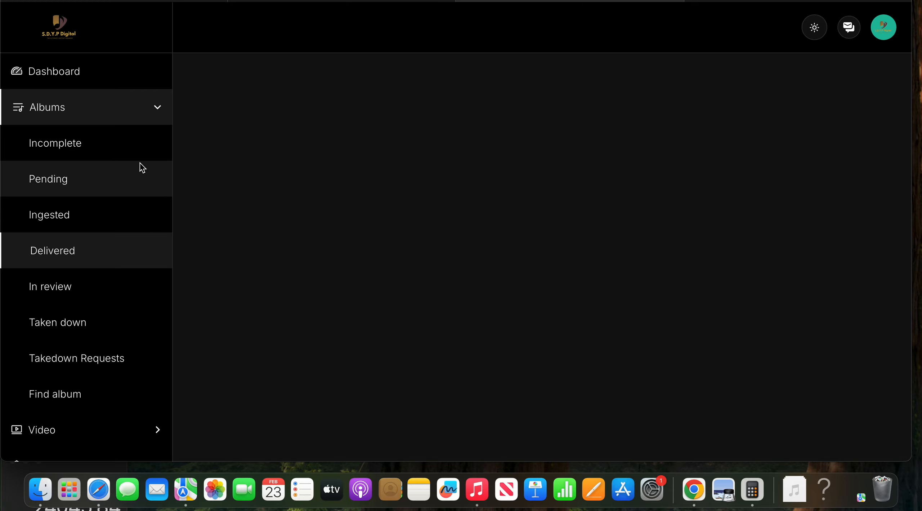
# Step: Search the taken-down albums by release name for "untamable love" and open the matching release's details
pyautogui.click(76, 322)
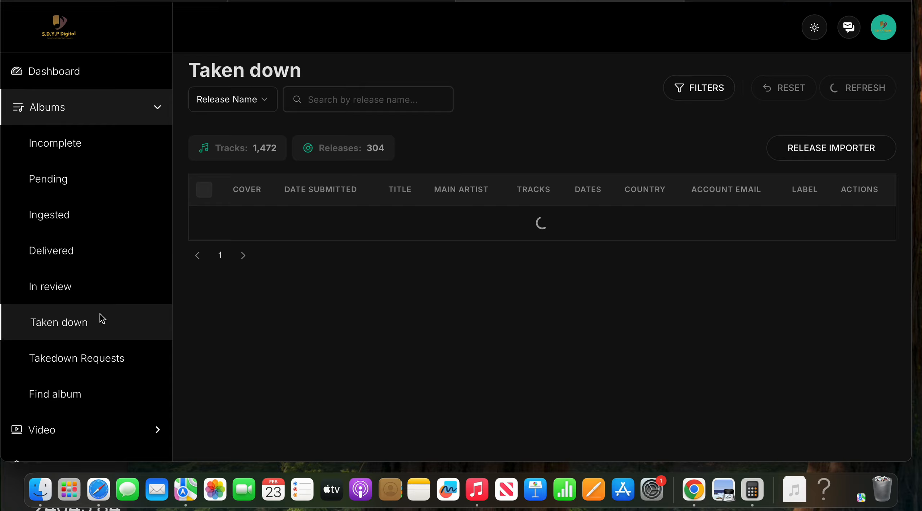
pyautogui.click(265, 106)
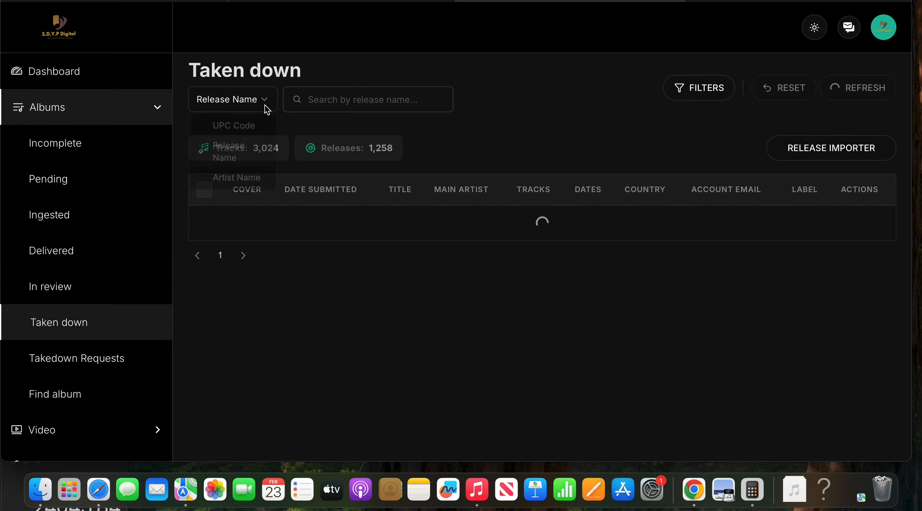
pyautogui.click(311, 107)
pyautogui.write('u')
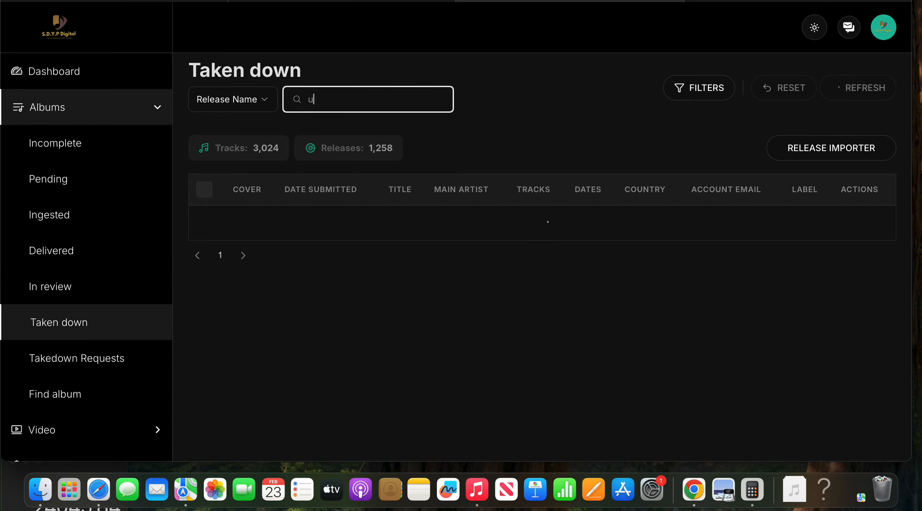
pyautogui.write('ntamable love')
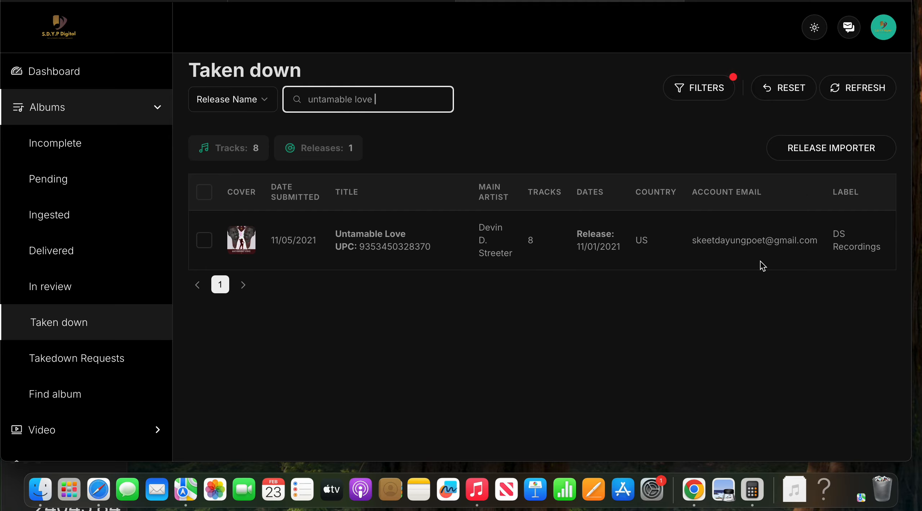
pyautogui.hscroll(3, 283, 258)
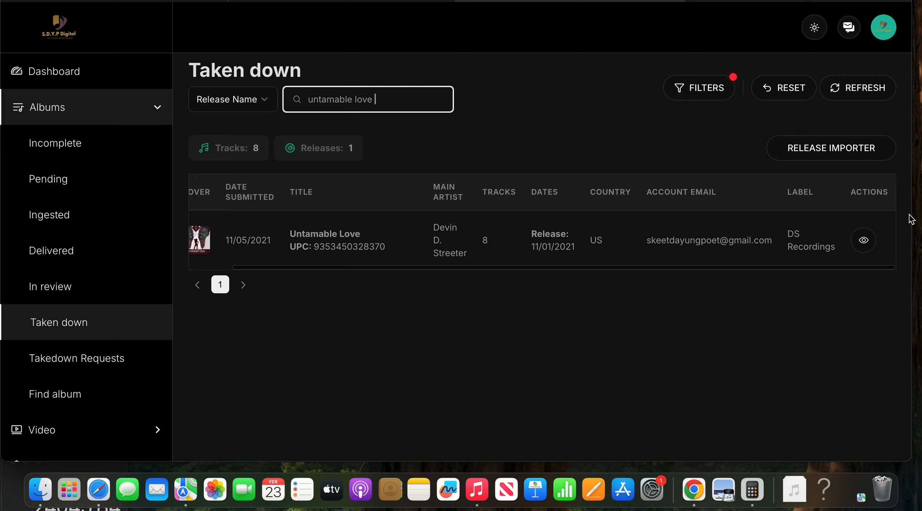
pyautogui.click(871, 240)
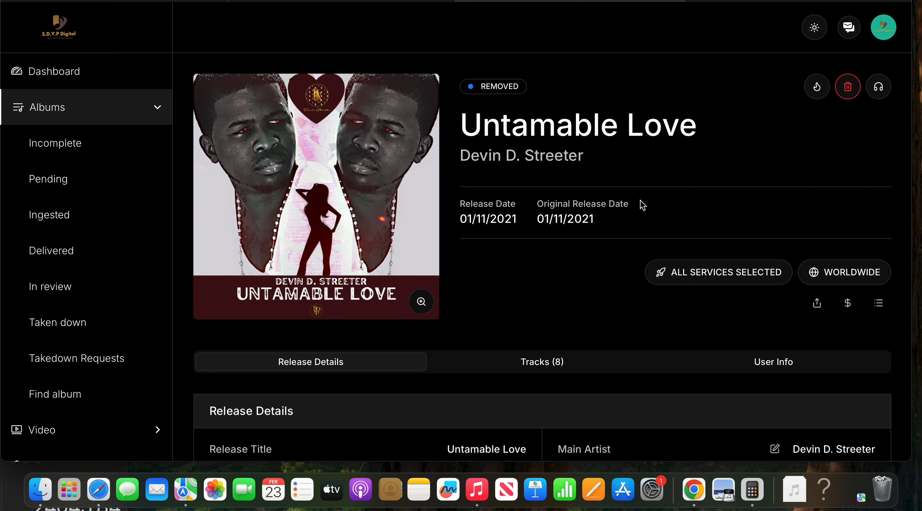
# Step: Display the track list of the taken-down Untamable Love release and look through its first titles
pyautogui.scroll(-1, 533, 250)
pyautogui.click(546, 330)
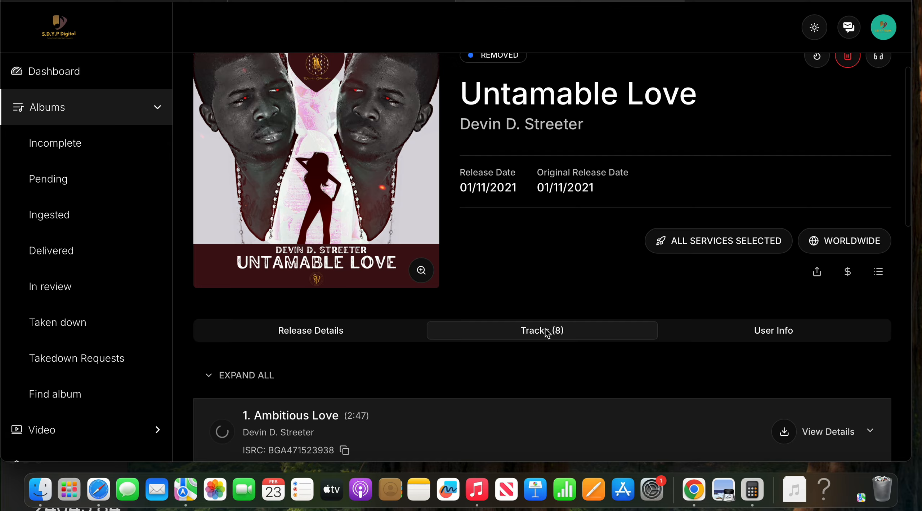
pyautogui.scroll(-5, 547, 332)
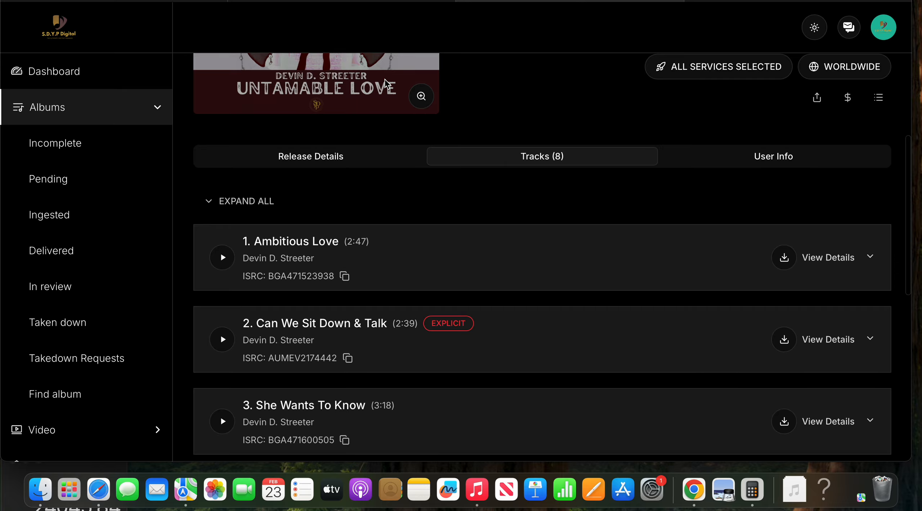
# Step: Return to the new release's track form and upload the Ambitious Love audio file, found by searching for "ambiti"
pyautogui.click(389, 2)
pyautogui.click(587, 197)
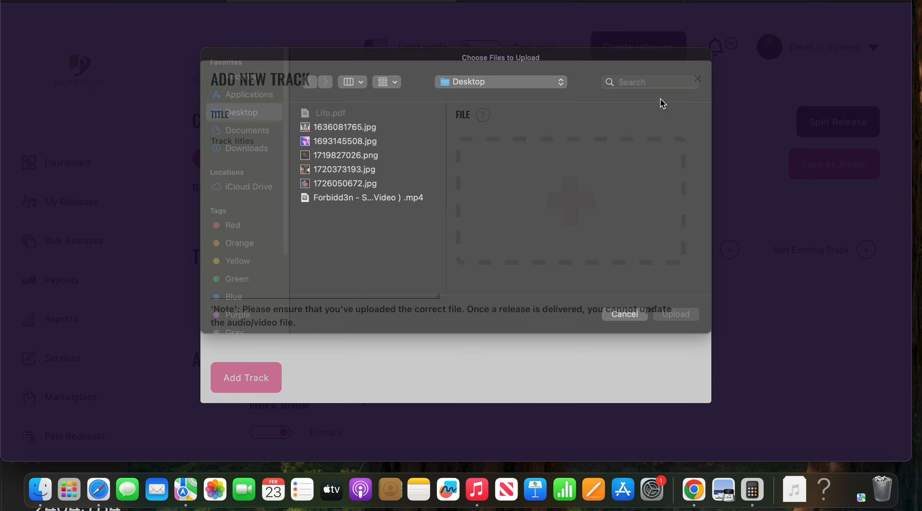
pyautogui.click(663, 105)
pyautogui.write('ambiti')
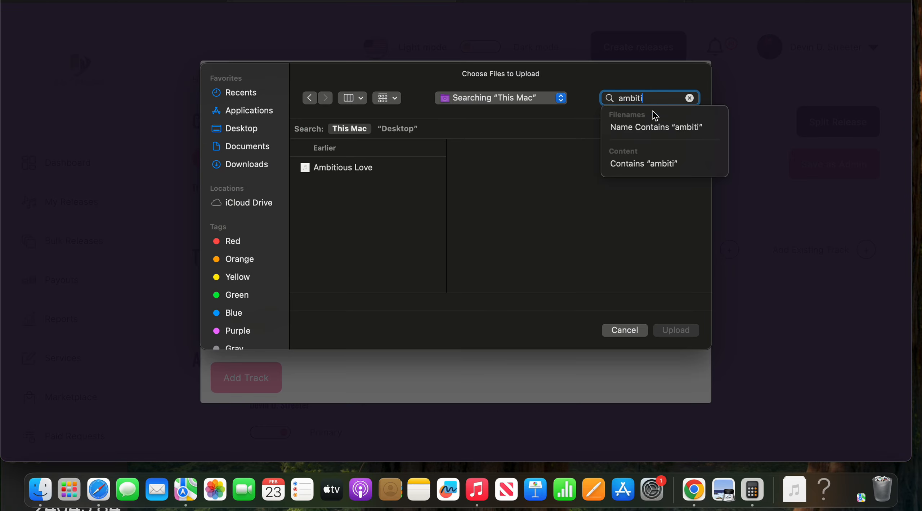
pyautogui.doubleClick(366, 167)
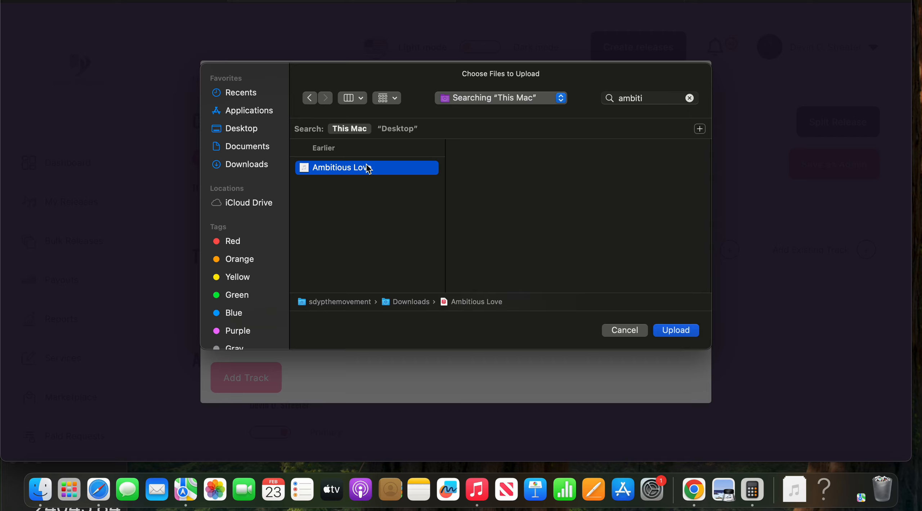
# Step: Upload Can We Sit Down & Talk.wav to the new-track form, searching the computer for "can we sit down"
pyautogui.click(573, 203)
pyautogui.click(639, 97)
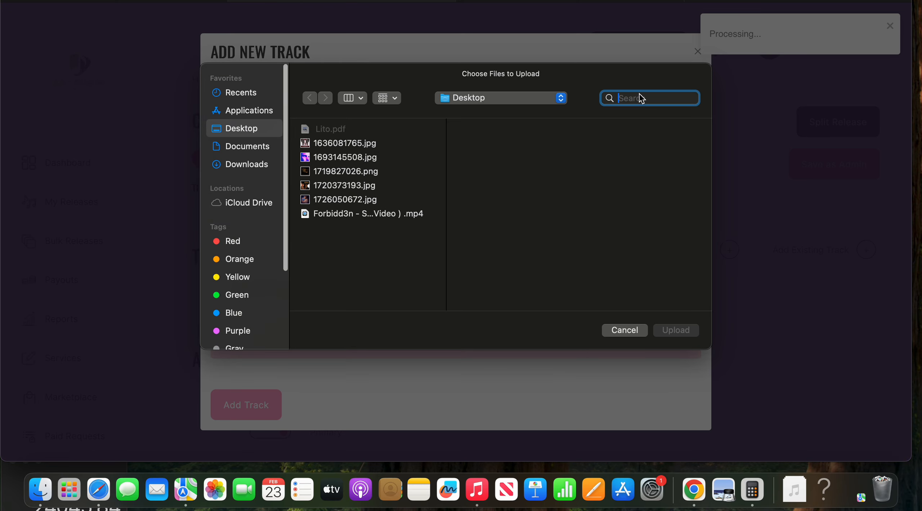
pyautogui.write('can we sit down')
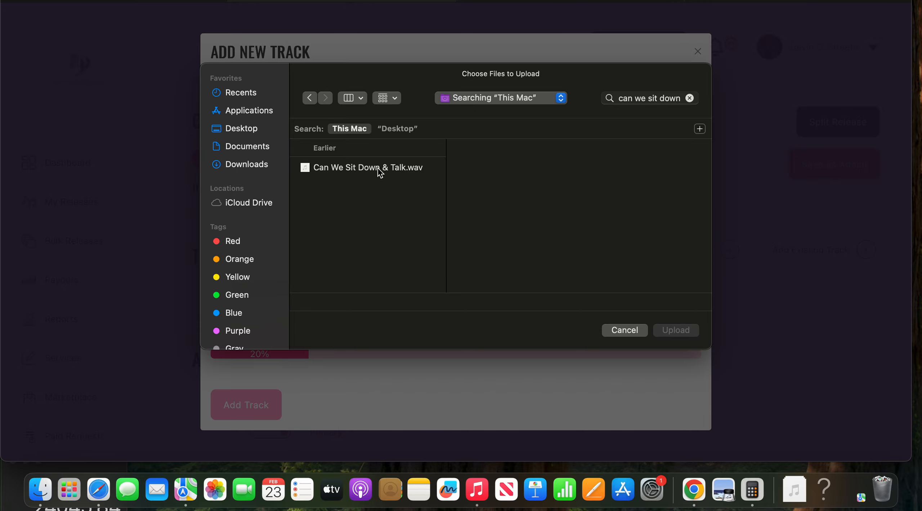
pyautogui.doubleClick(375, 169)
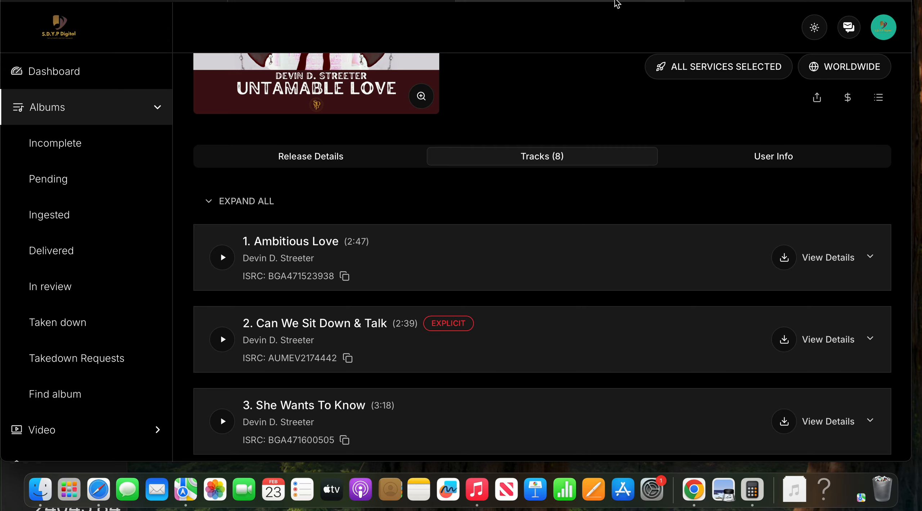
# Step: Consult the old release's track list, upload She Wants To Know.wav as the third file, and add the uploaded tracks to the release
pyautogui.scroll(-4, 533, 131)
pyautogui.scroll(-1, 533, 134)
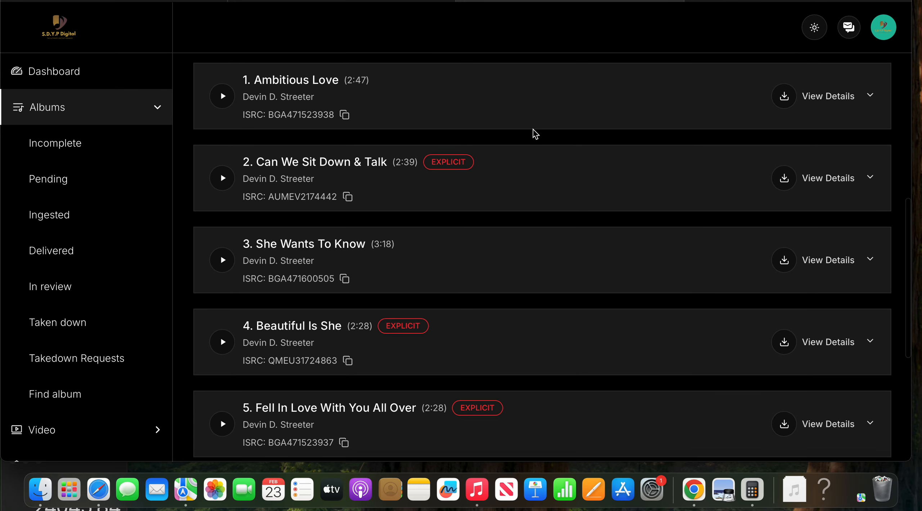
pyautogui.click(411, 3)
pyautogui.click(517, 218)
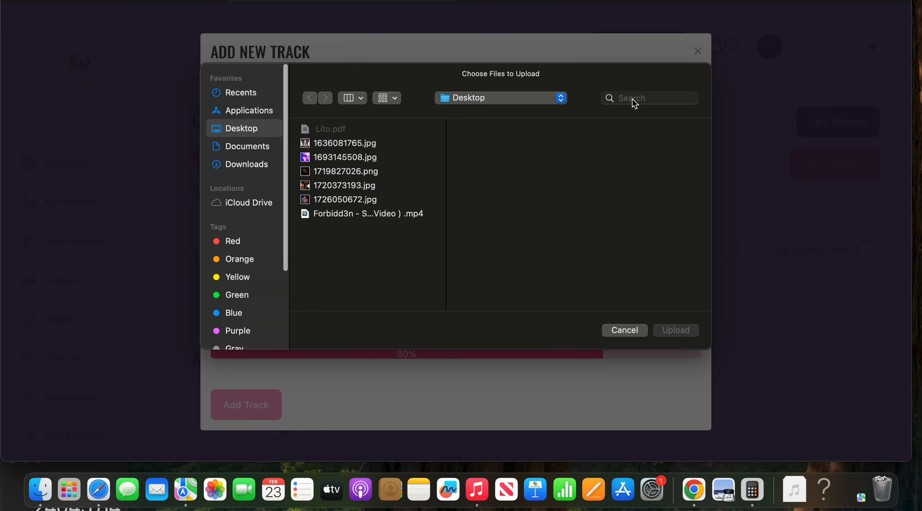
pyautogui.click(634, 102)
pyautogui.write('she want ')
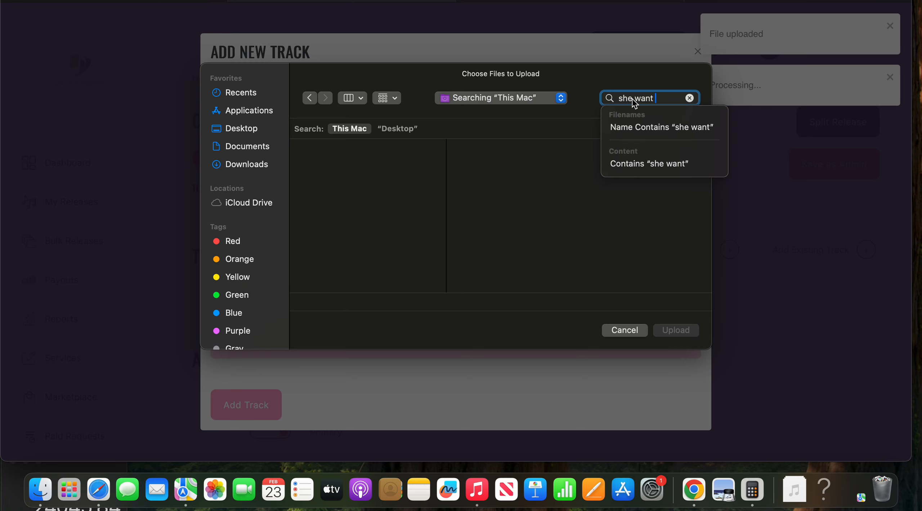
pyautogui.write('s to know')
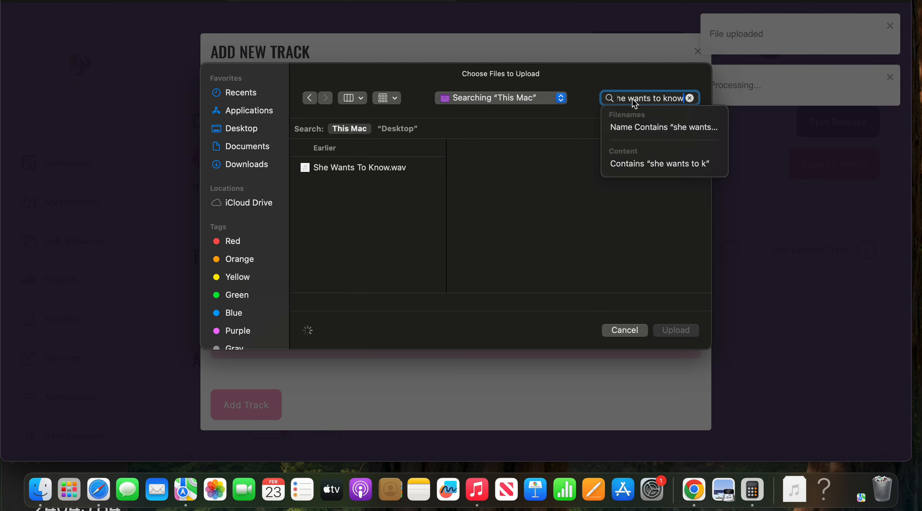
pyautogui.click(387, 179)
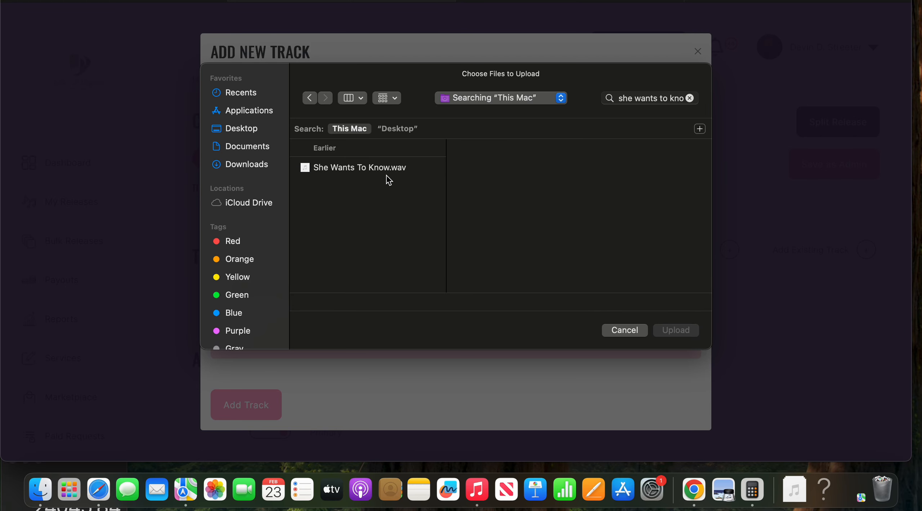
pyautogui.click(389, 179)
pyautogui.doubleClick(389, 179)
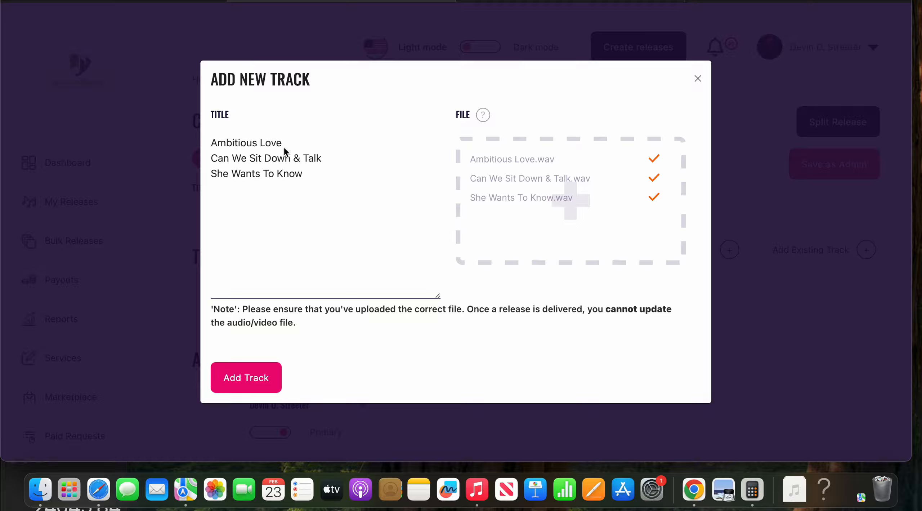
pyautogui.click(265, 380)
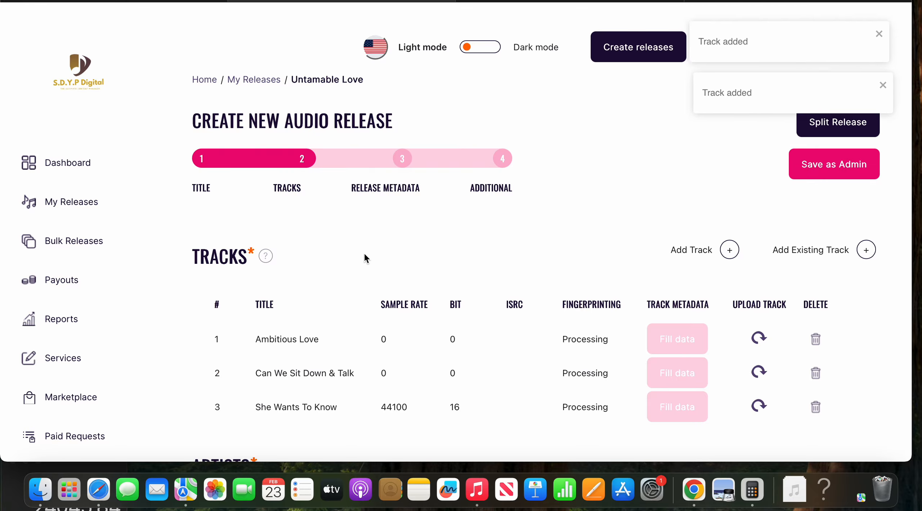
# Step: Add the existing track Beautiful Is She to the release by searching for "beautif"
pyautogui.scroll(-5, 383, 271)
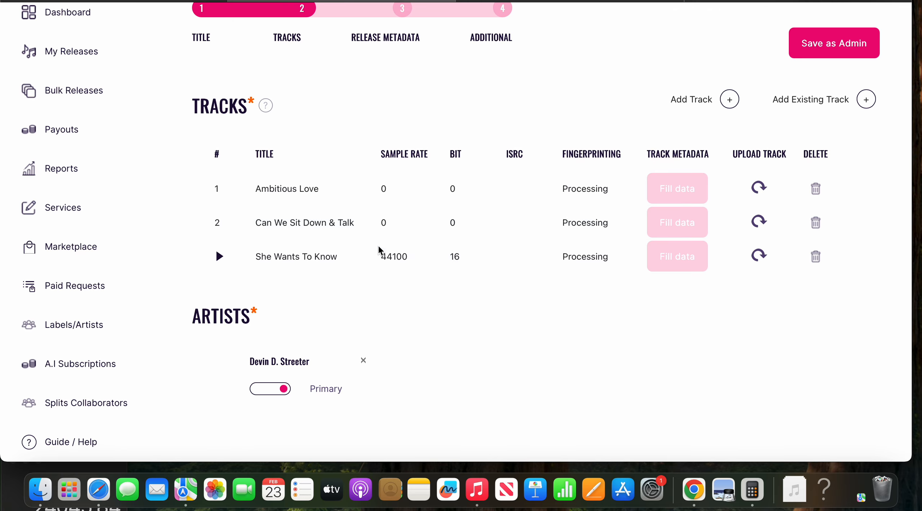
pyautogui.click(838, 99)
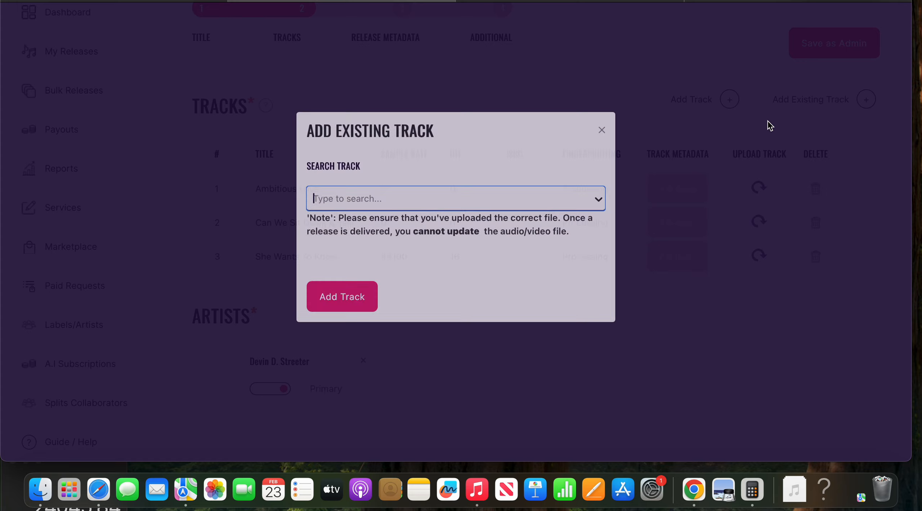
pyautogui.write('beautif')
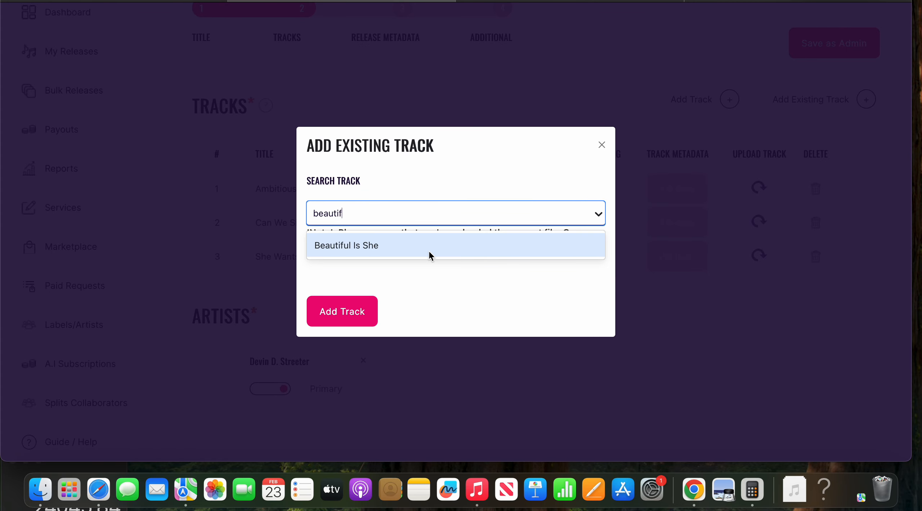
pyautogui.click(427, 249)
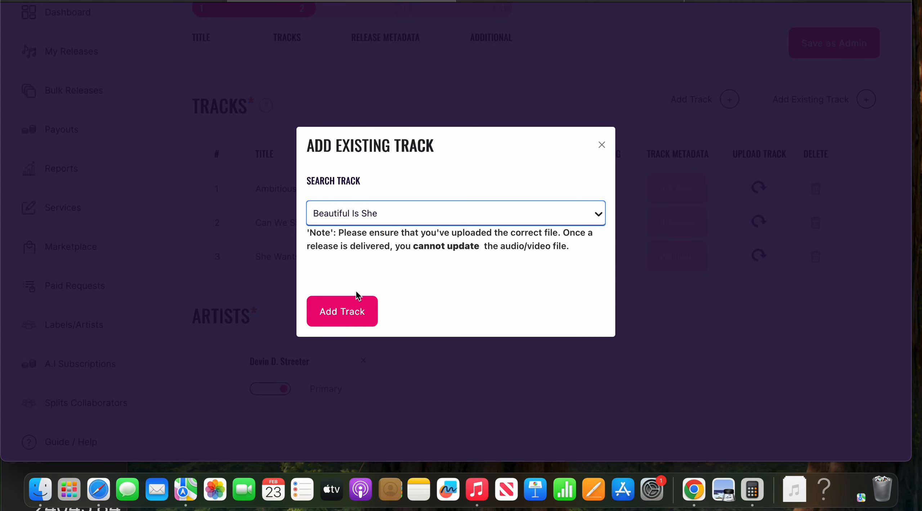
pyautogui.click(355, 311)
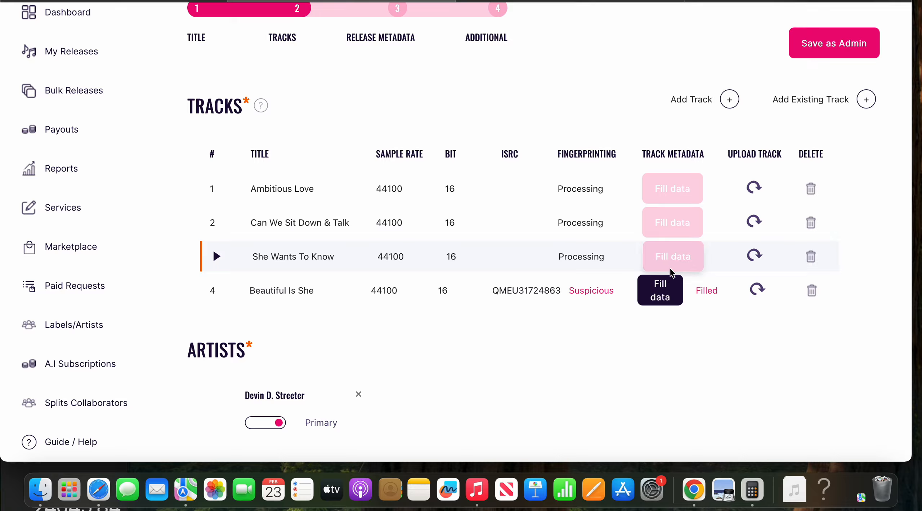
# Step: Open the metadata of Beautiful Is She and copy all of its fields to the track Ambitious Love
pyautogui.click(661, 297)
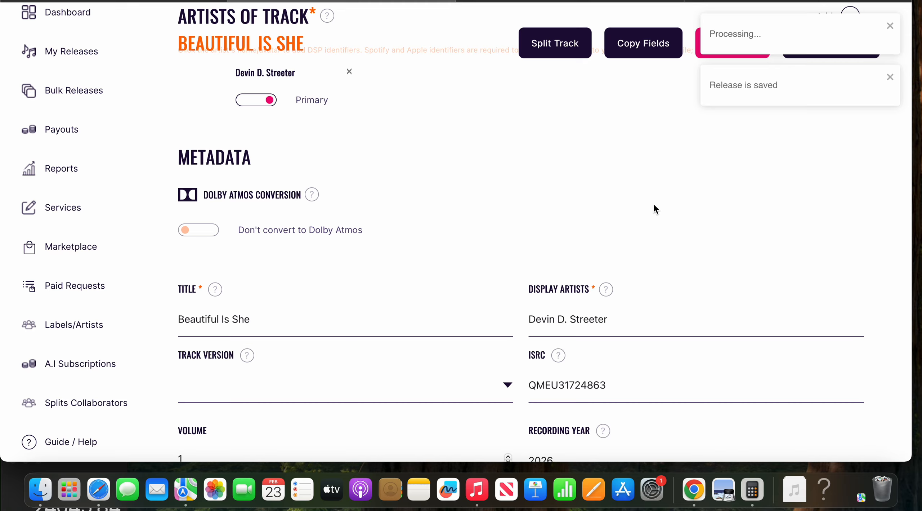
pyautogui.click(655, 50)
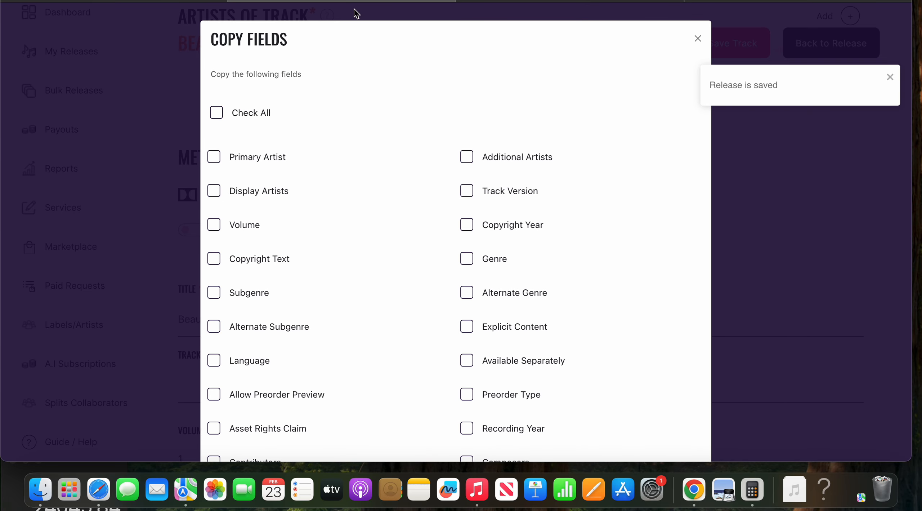
pyautogui.click(218, 108)
pyautogui.scroll(-10, 218, 113)
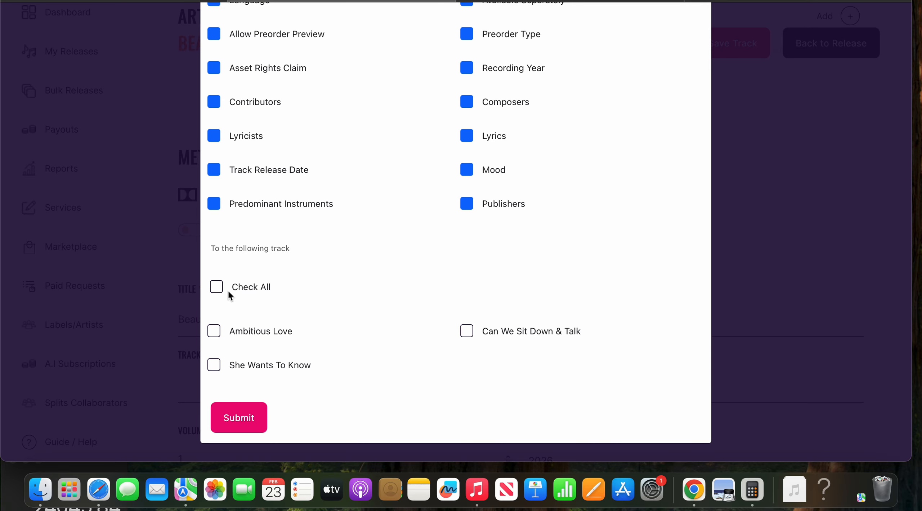
pyautogui.scroll(10, 276, 264)
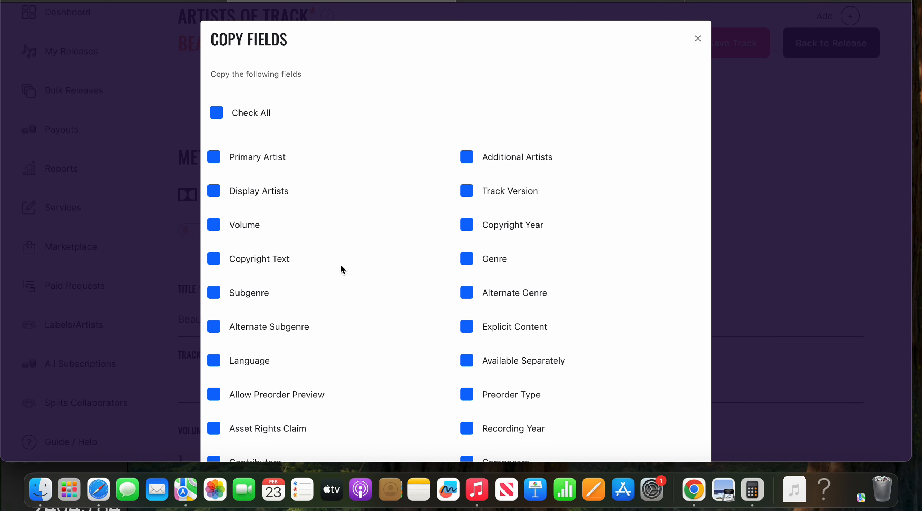
pyautogui.scroll(-10, 341, 265)
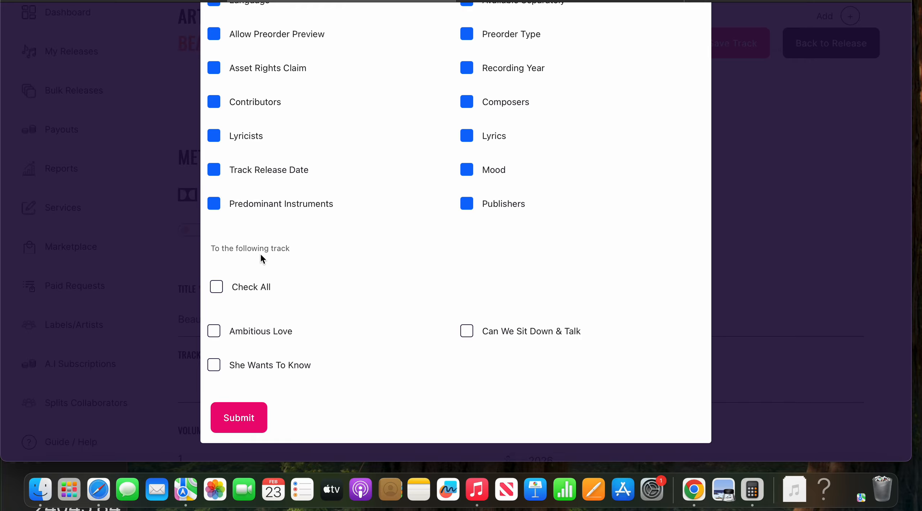
pyautogui.click(214, 335)
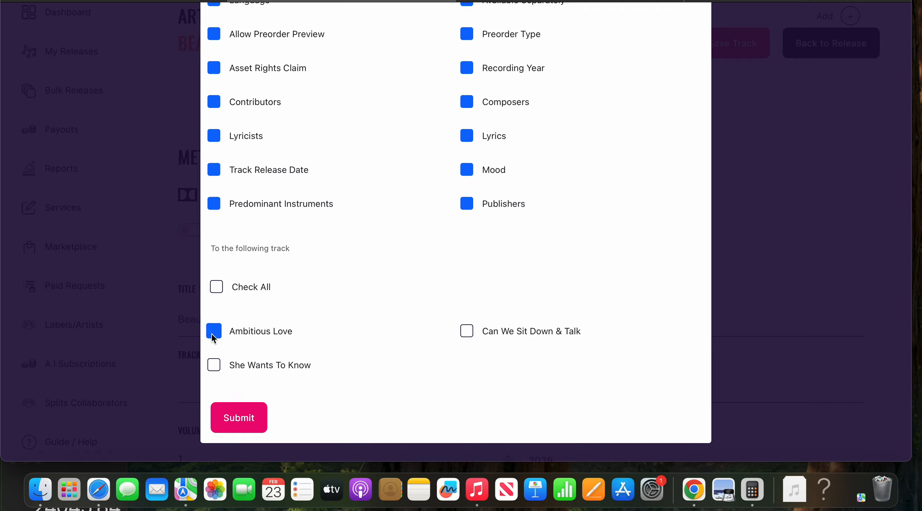
pyautogui.click(236, 417)
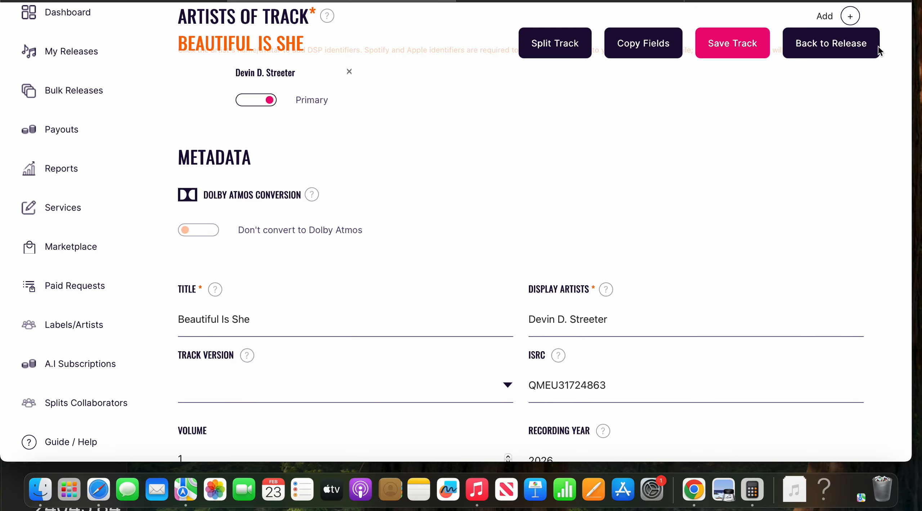
# Step: Open Ambitious Love's metadata from the release and replace its ISRC with BGA471523938, copied from the taken-down release
pyautogui.click(847, 46)
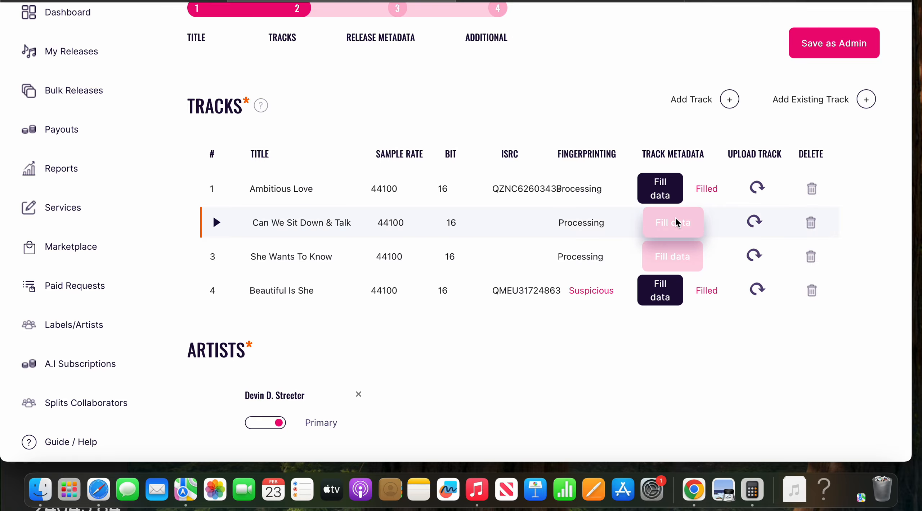
pyautogui.click(663, 189)
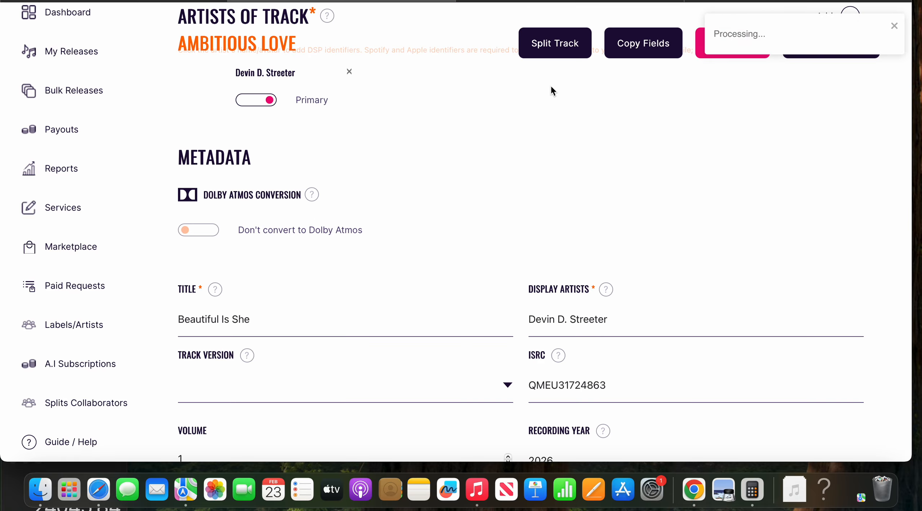
pyautogui.hotkey('ctrl', 'Tab')
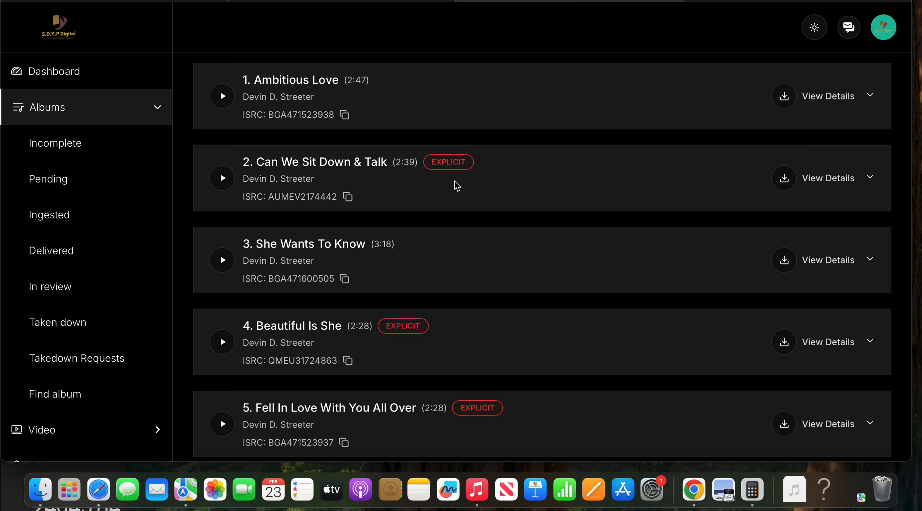
pyautogui.scroll(2, 415, 200)
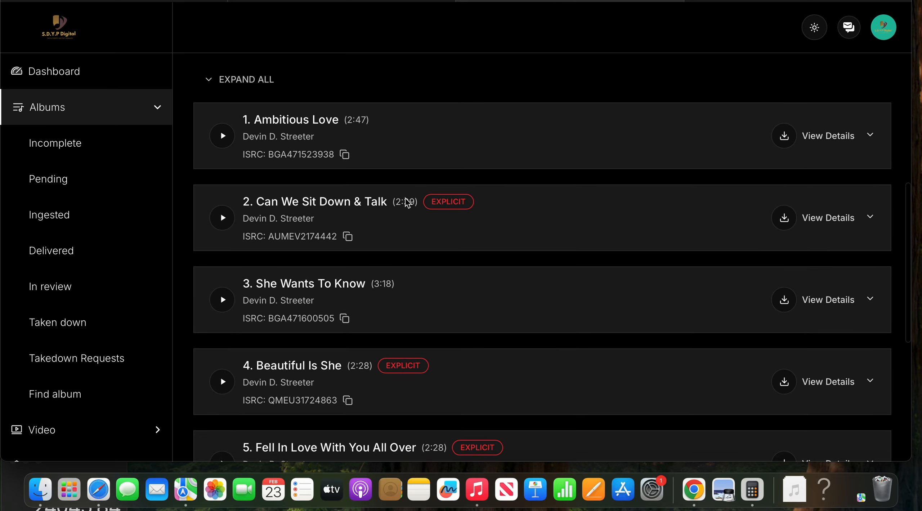
pyautogui.click(346, 156)
pyautogui.hotkey('ctrl', 'shift', 'Tab')
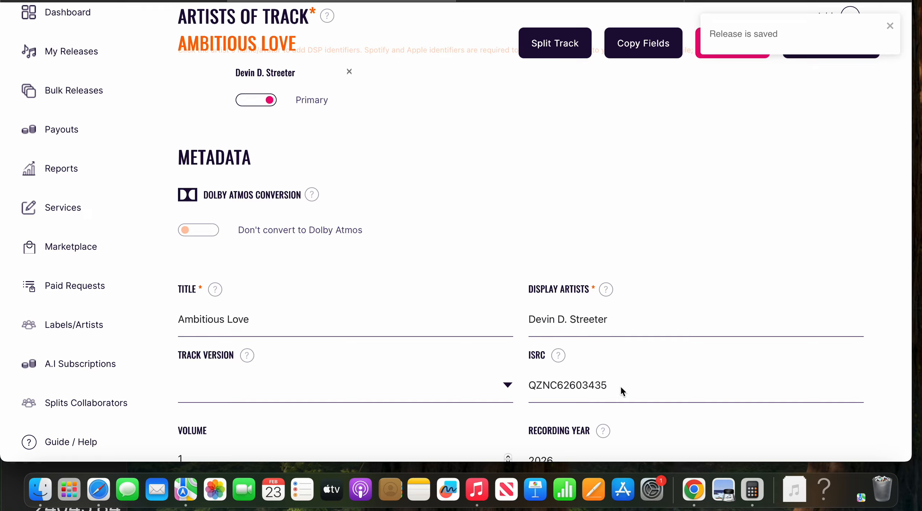
pyautogui.doubleClick(525, 384)
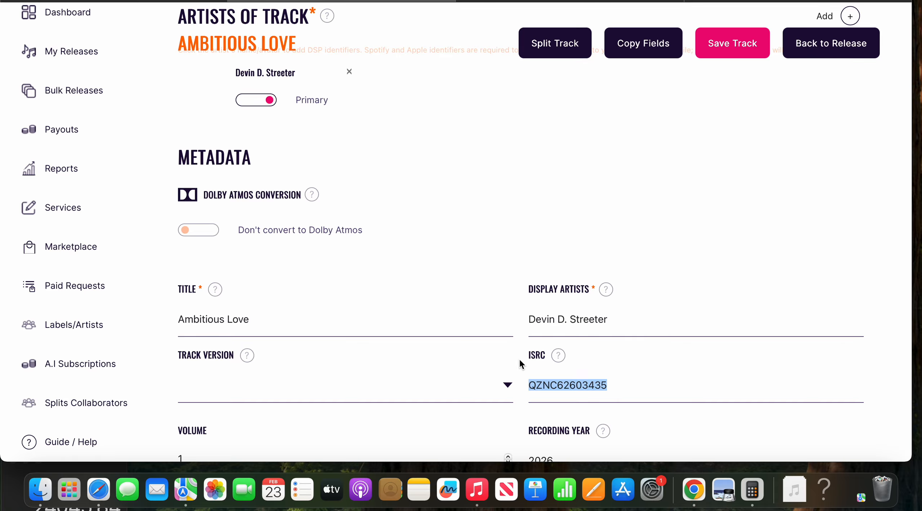
pyautogui.press('super+v')
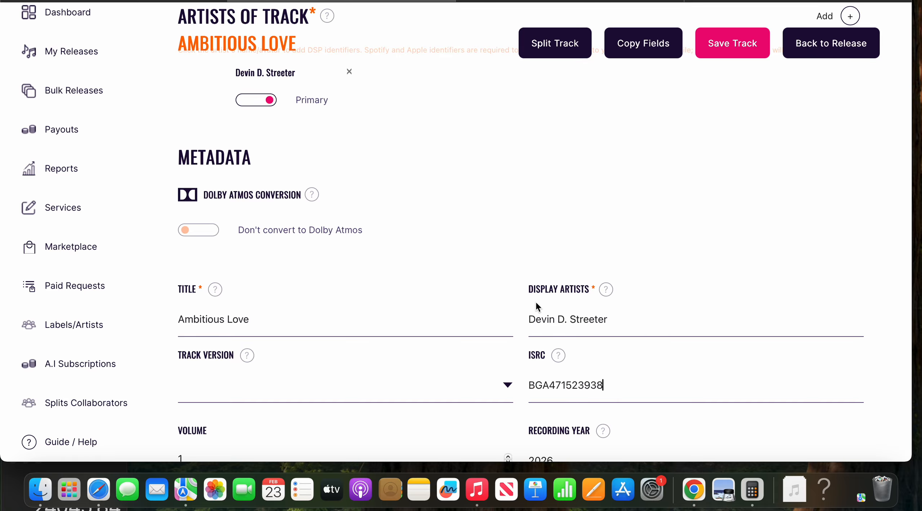
pyautogui.scroll(-5, 536, 305)
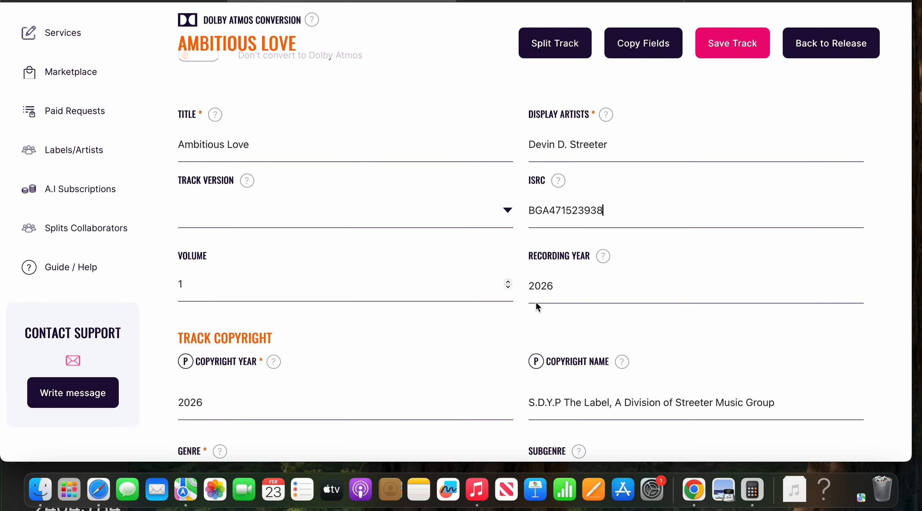
# Step: Check the release date of the taken-down Untamable Love release and set Ambitious Love's recording year to 2021
pyautogui.scroll(1, 535, 302)
pyautogui.scroll(-1, 536, 303)
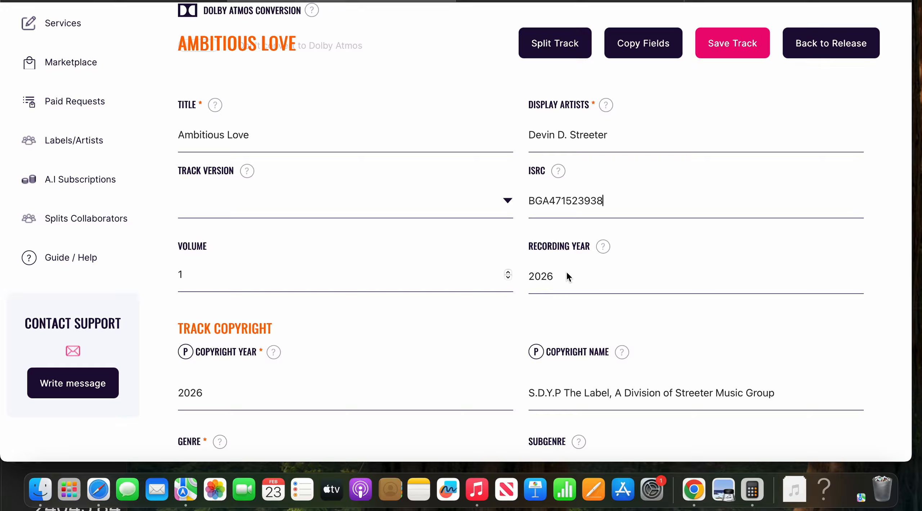
pyautogui.click(567, 1)
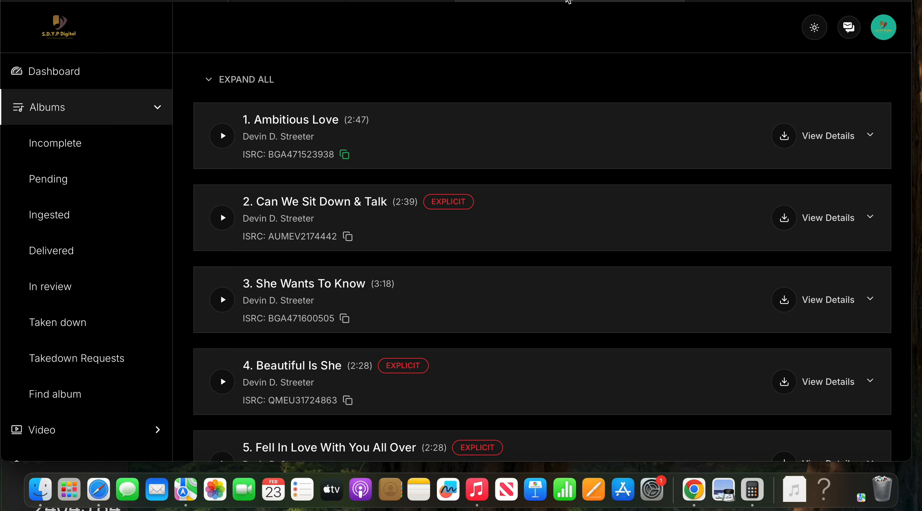
pyautogui.scroll(9, 522, 223)
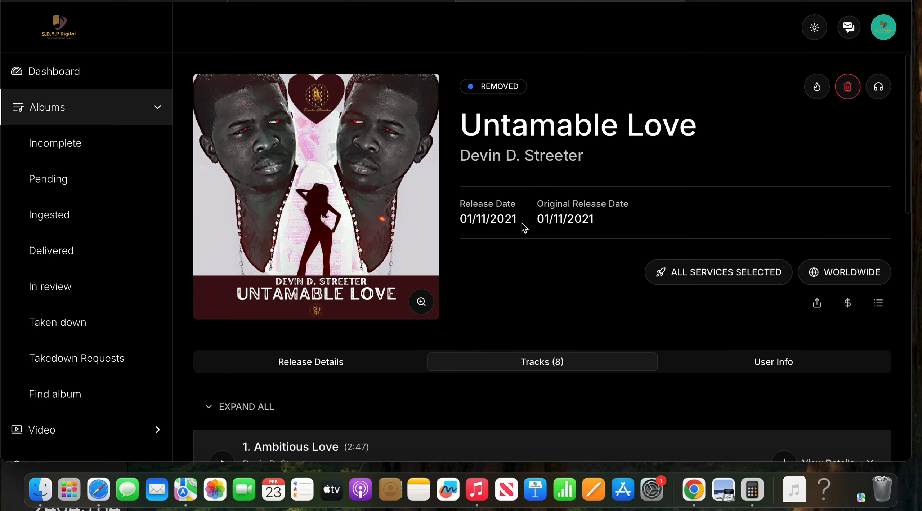
pyautogui.click(391, 7)
pyautogui.click(598, 281)
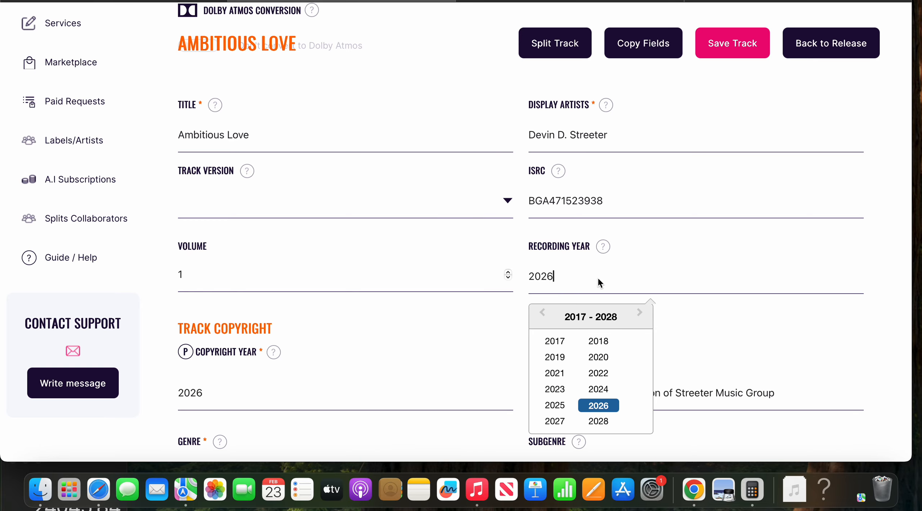
pyautogui.press('BackSpace')
pyautogui.write('1')
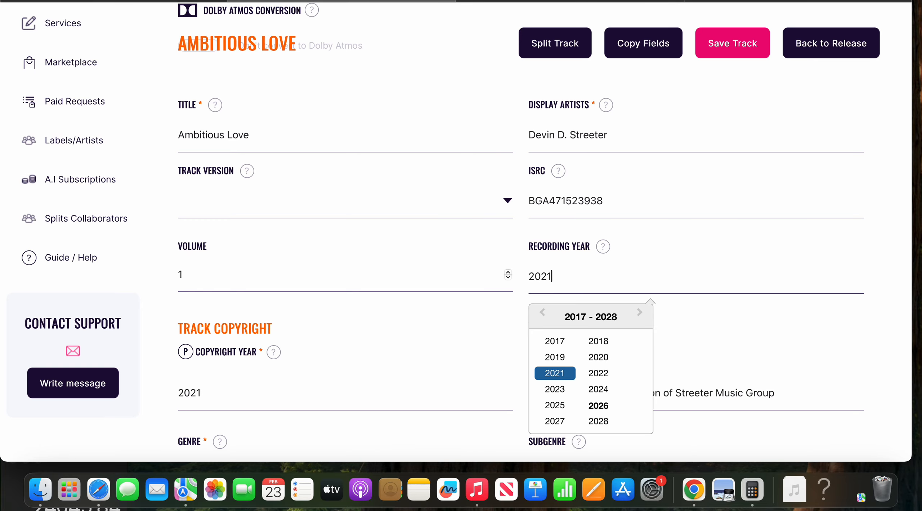
pyautogui.click(500, 332)
# Step: Review the rest of Ambitious Love's metadata, including copyright, genre and subgenre, lyrics, contributors, mood, instruments and publishing information
pyautogui.scroll(-3, 483, 321)
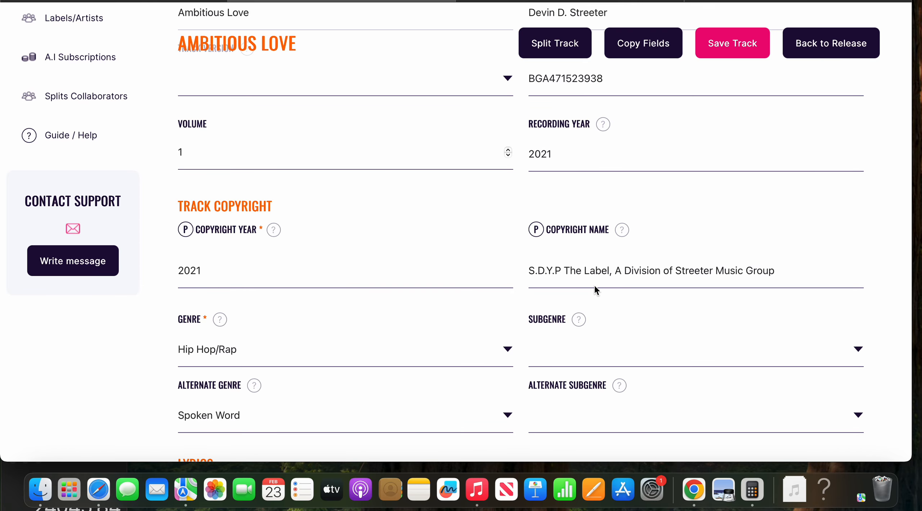
pyautogui.scroll(-4, 371, 282)
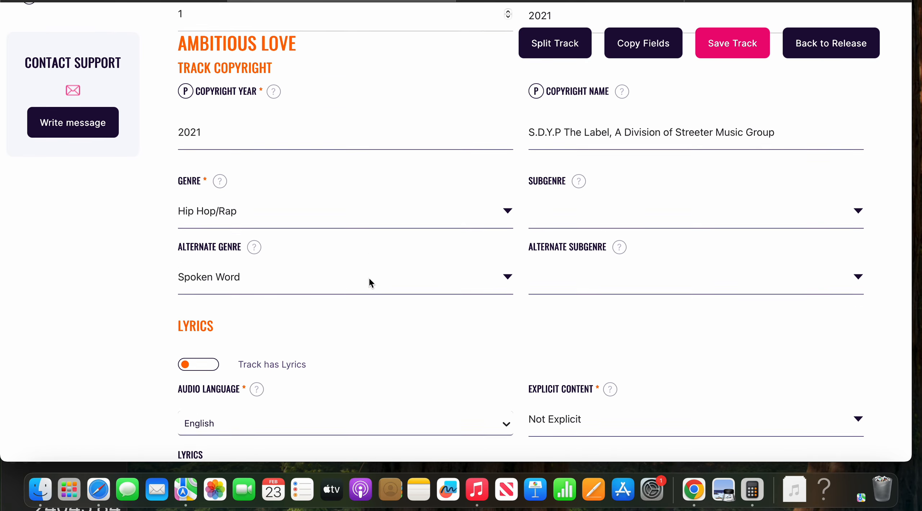
pyautogui.click(577, 188)
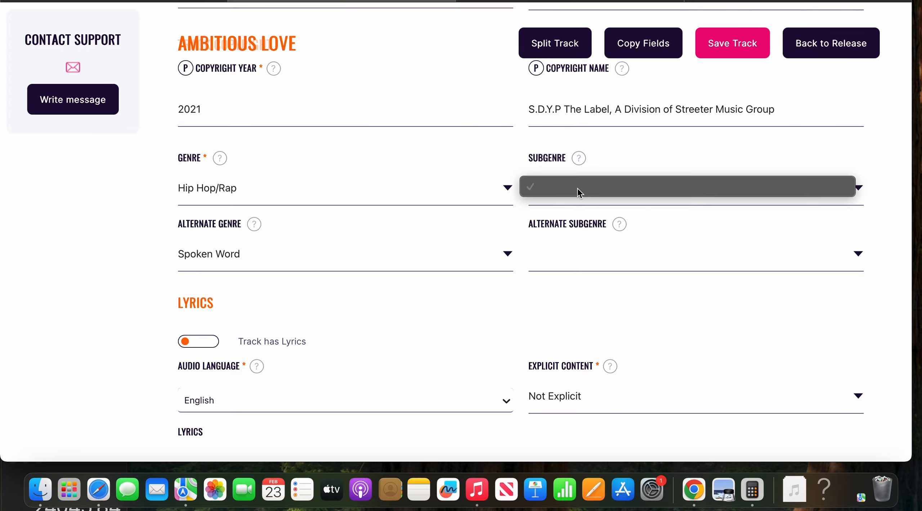
pyautogui.click(548, 291)
pyautogui.scroll(-8, 545, 284)
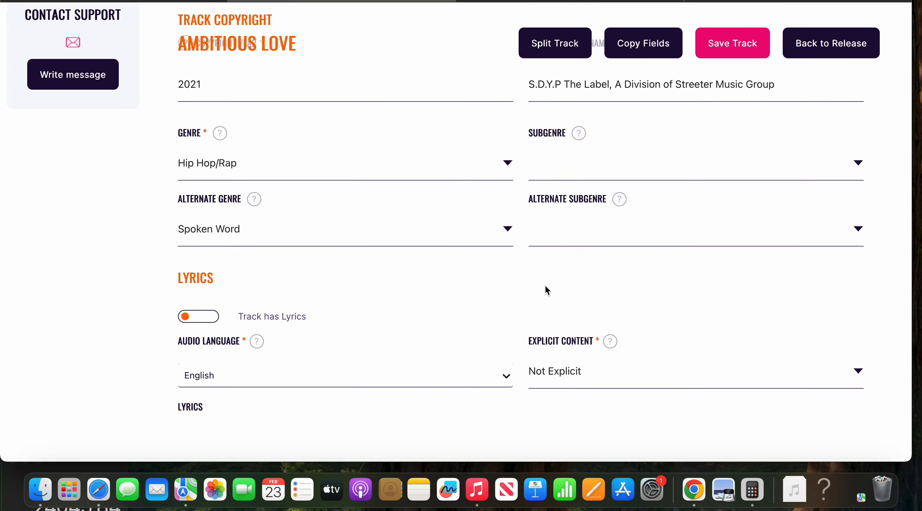
pyautogui.scroll(-10, 544, 284)
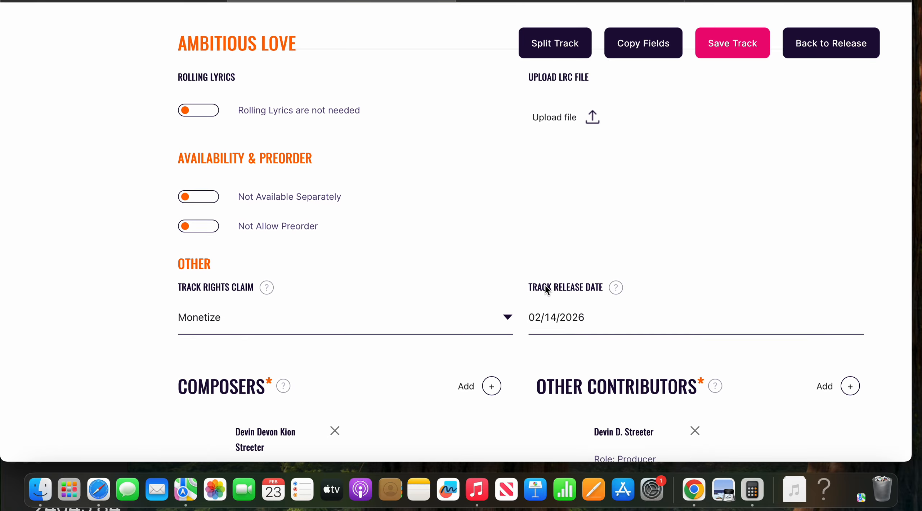
pyautogui.scroll(-1, 545, 289)
pyautogui.scroll(-8, 546, 287)
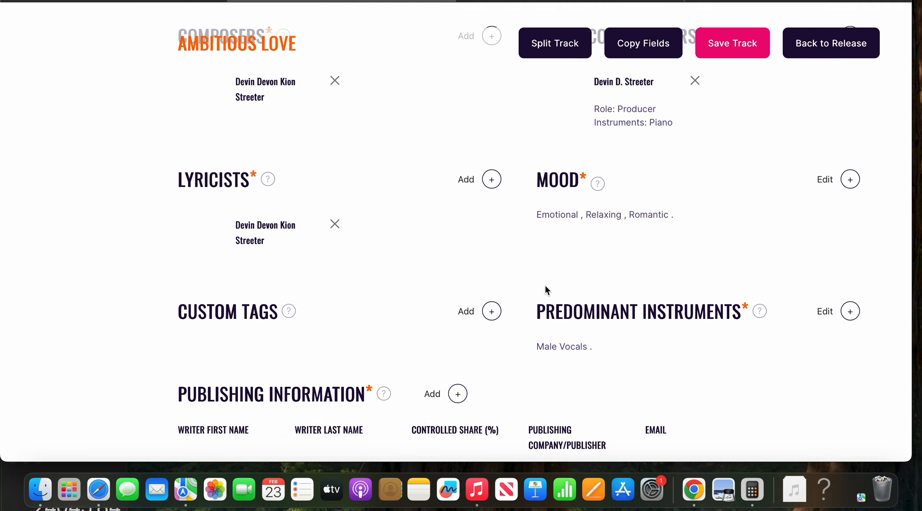
pyautogui.scroll(15, 545, 286)
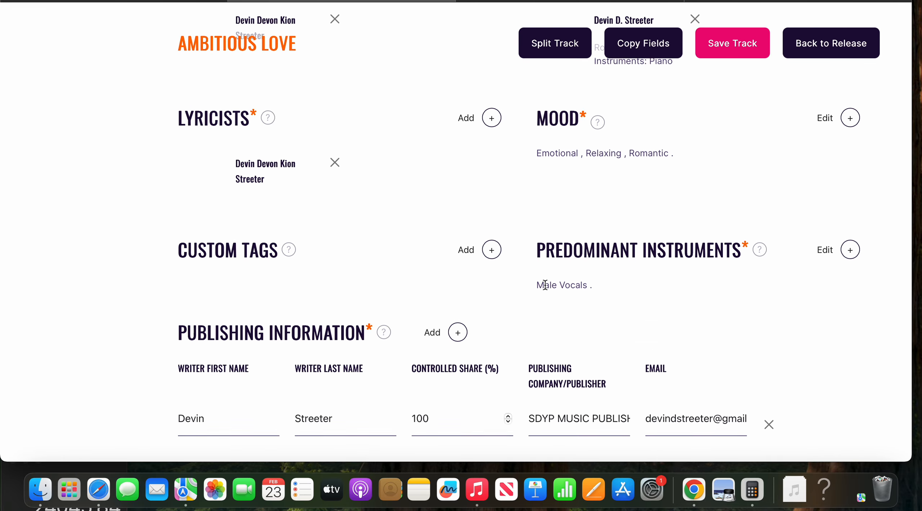
pyautogui.scroll(20, 545, 284)
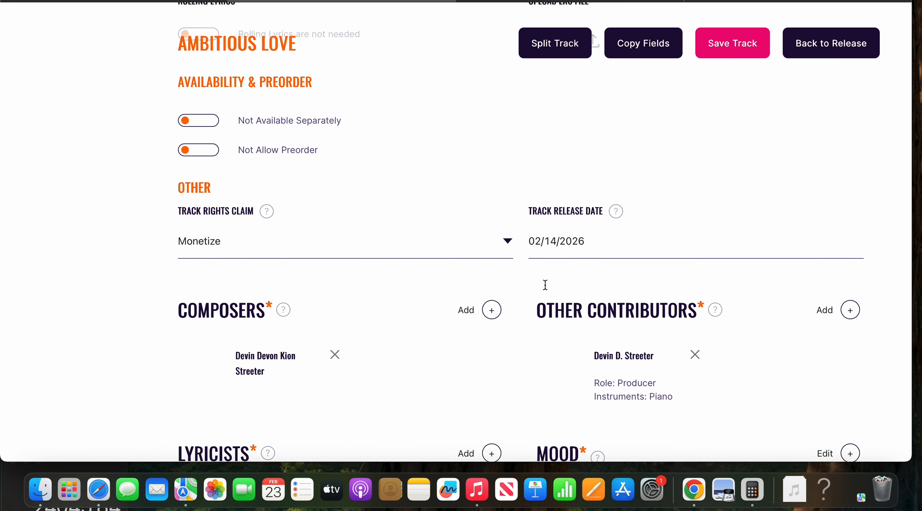
pyautogui.scroll(8, 546, 285)
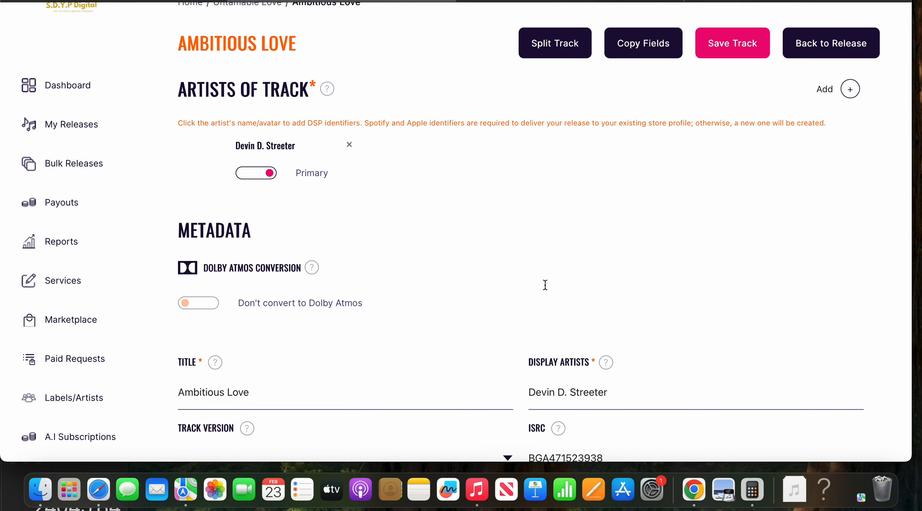
pyautogui.scroll(-3, 545, 288)
pyautogui.scroll(-3, 544, 288)
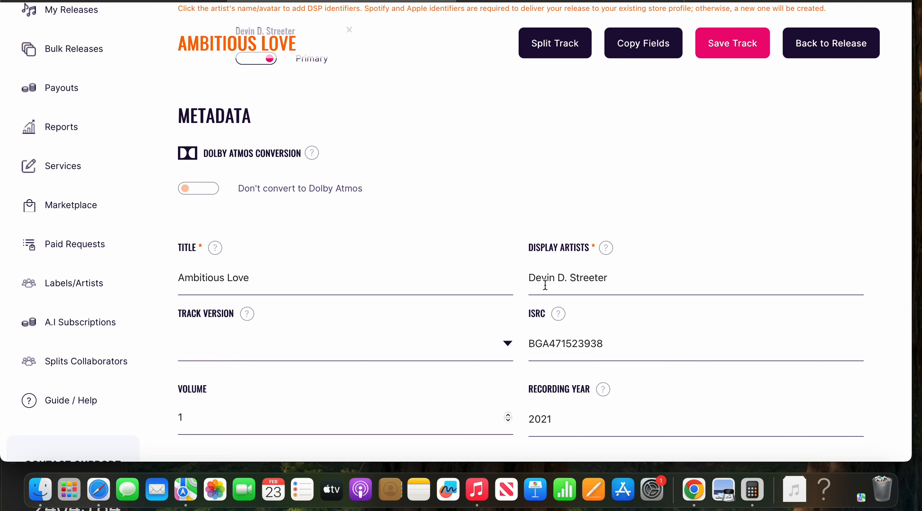
pyautogui.scroll(5, 545, 285)
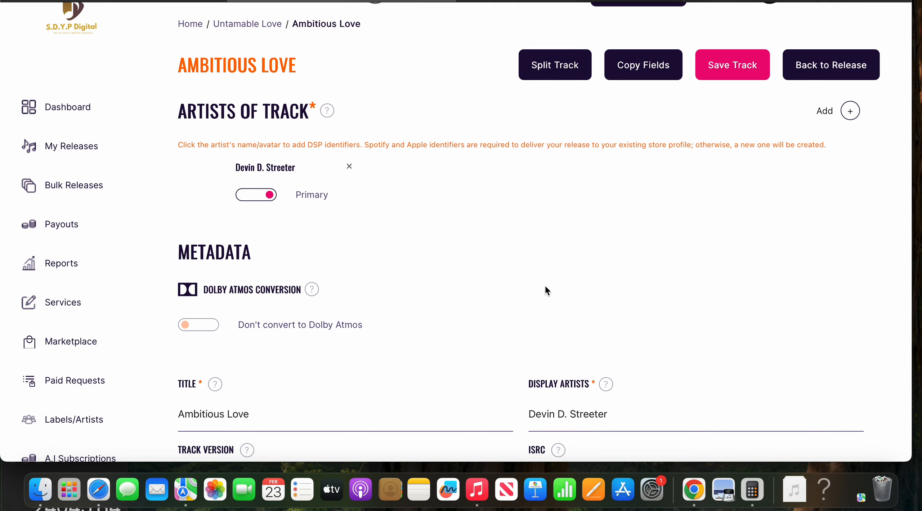
pyautogui.scroll(2, 545, 286)
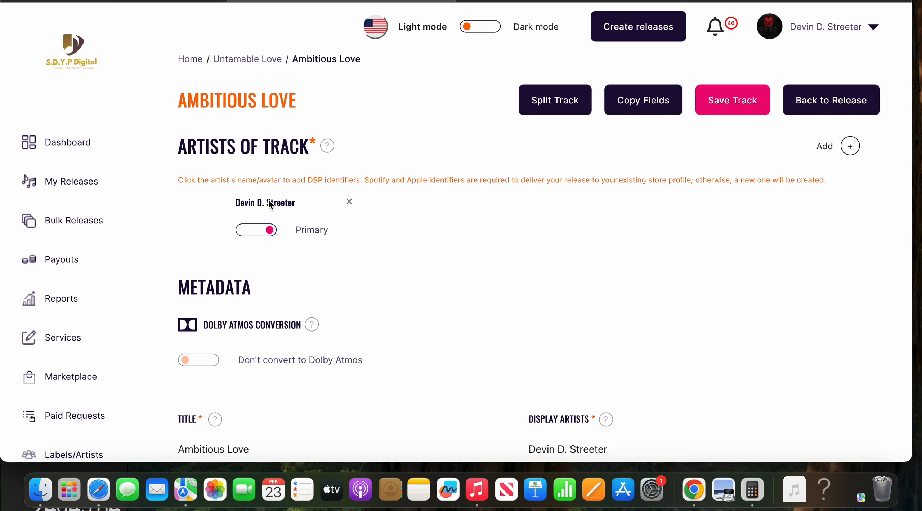
# Step: Remove the artist from Ambitious Love and clear the track's display artists field
pyautogui.click(349, 201)
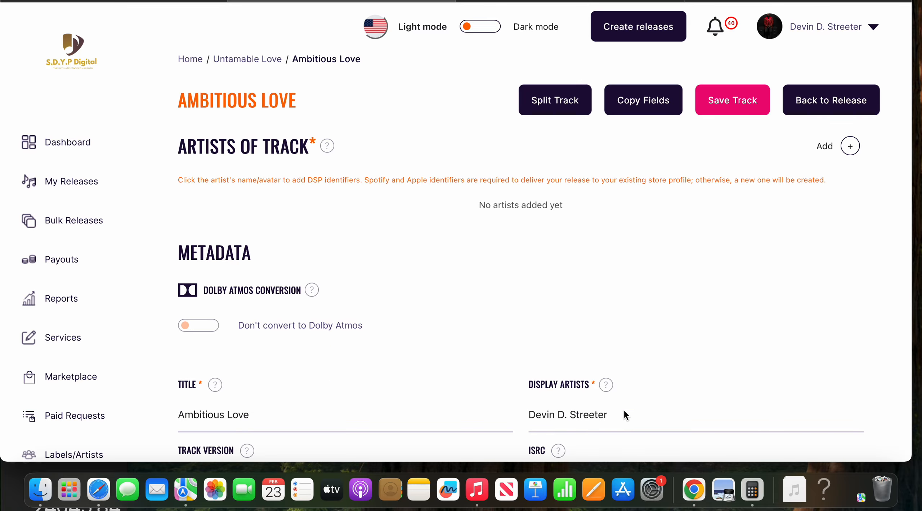
pyautogui.moveTo(618, 414); pyautogui.dragTo(484, 407)
pyautogui.press('BackSpace')
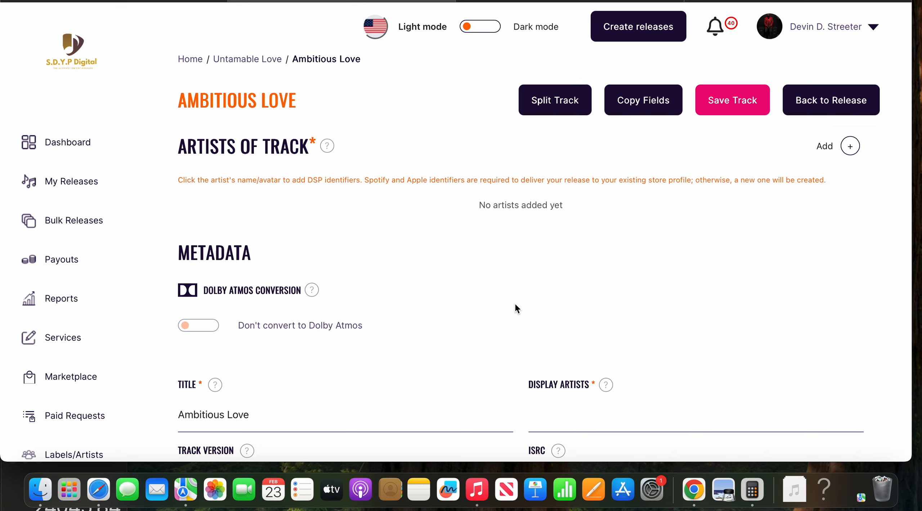
# Step: Find the track's artist by first name and add them to Ambitious Love with the Primary role
pyautogui.scroll(1, 515, 308)
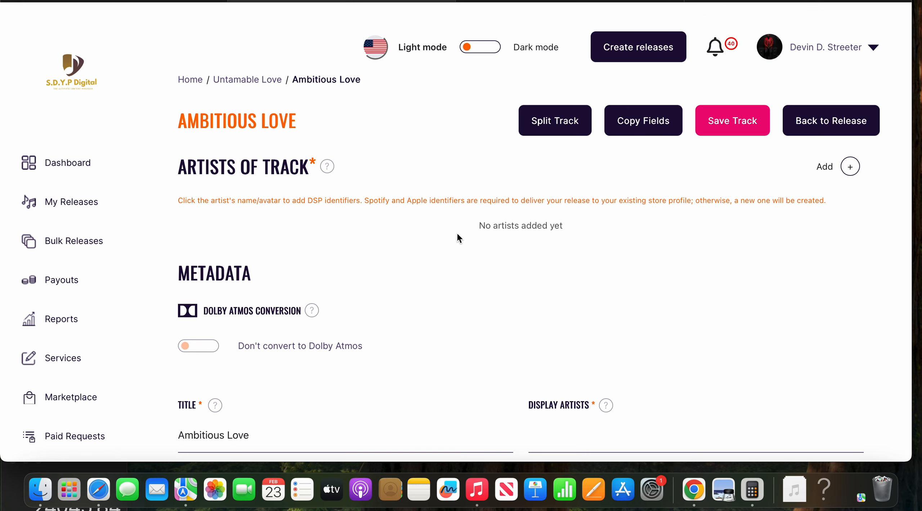
pyautogui.click(826, 177)
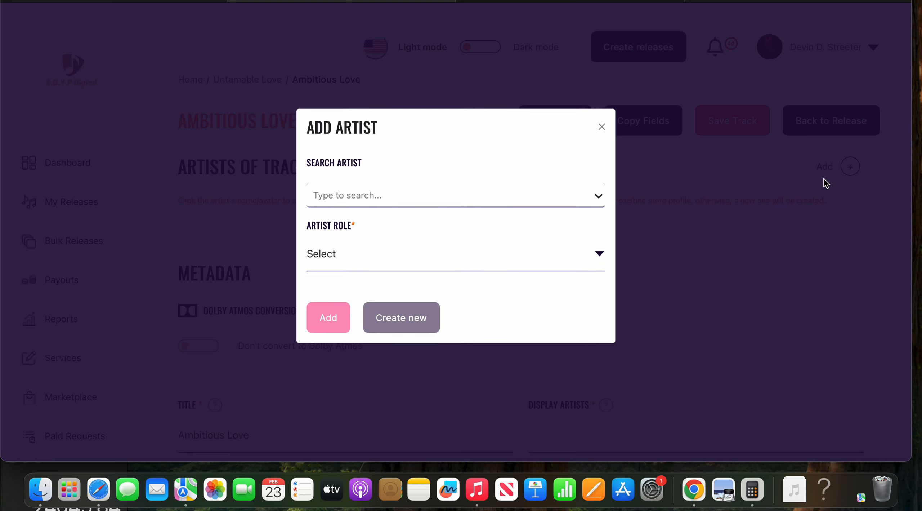
pyautogui.click(492, 200)
pyautogui.write('Devin')
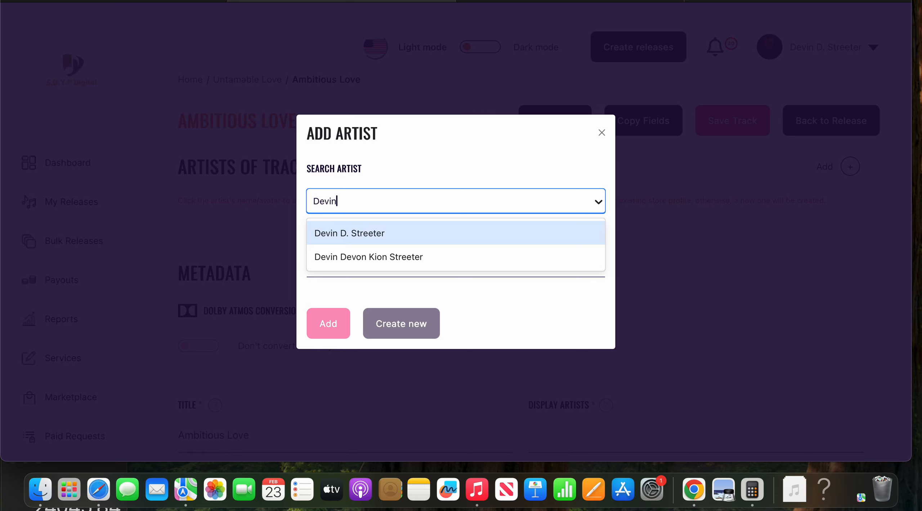
pyautogui.click(433, 234)
pyautogui.click(329, 259)
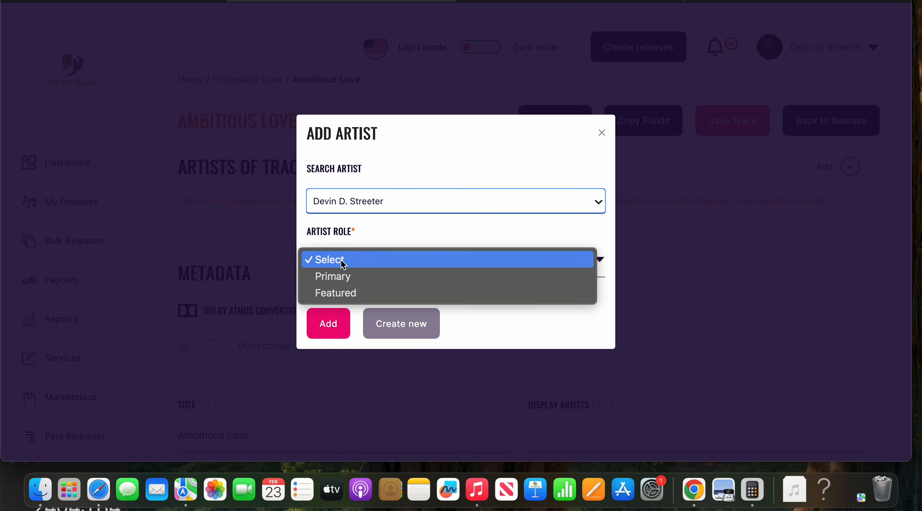
pyautogui.click(342, 283)
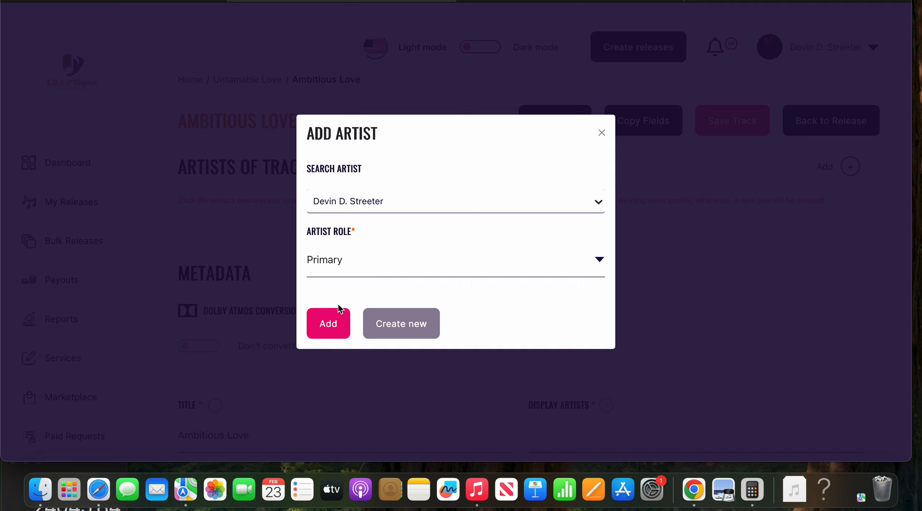
pyautogui.click(328, 322)
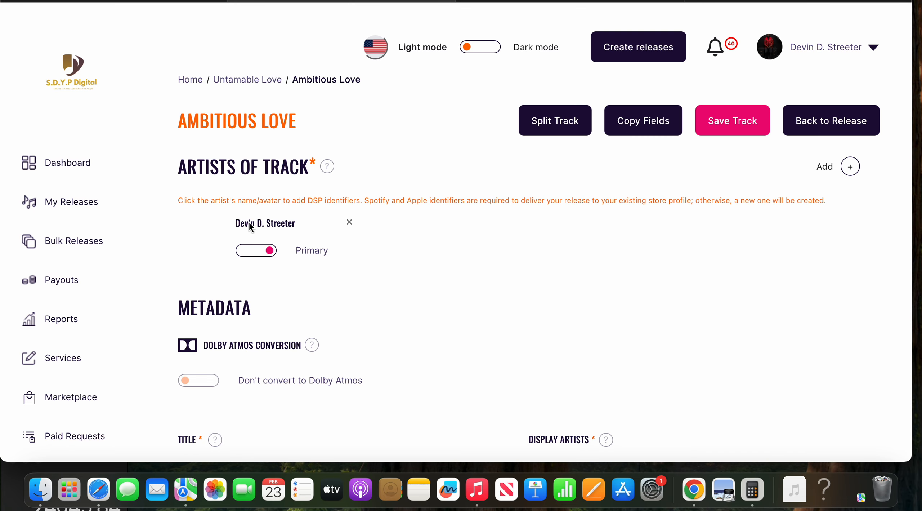
# Step: Open the track artist's profile and add two more identifiers, one for SoundCloud and one for Deezer
pyautogui.click(263, 223)
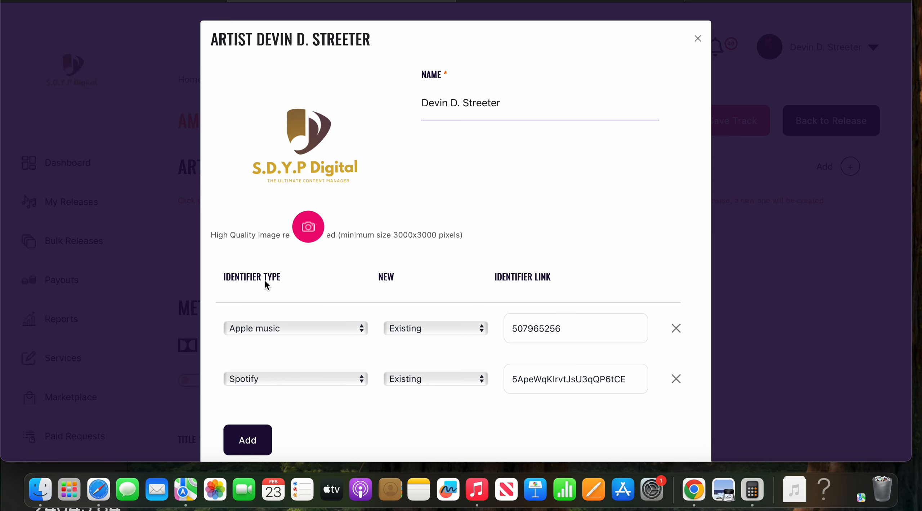
pyautogui.scroll(-3, 286, 327)
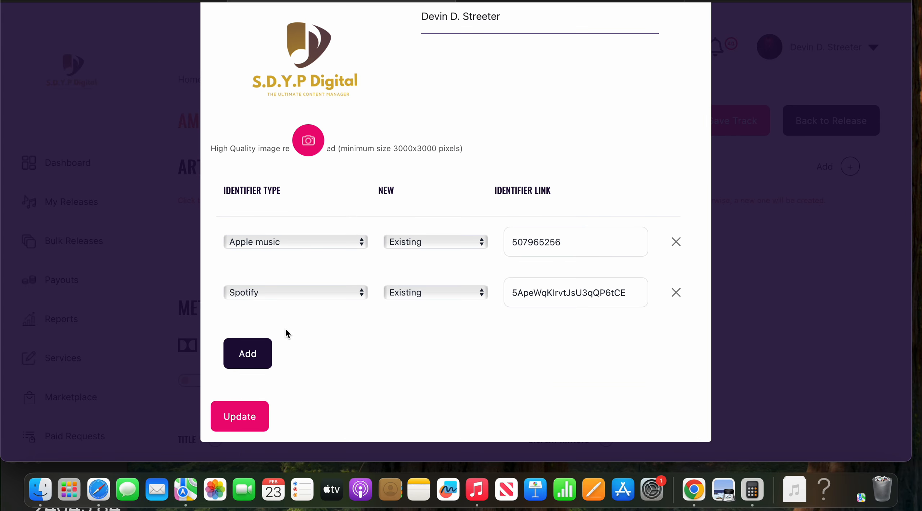
pyautogui.click(252, 354)
pyautogui.click(253, 353)
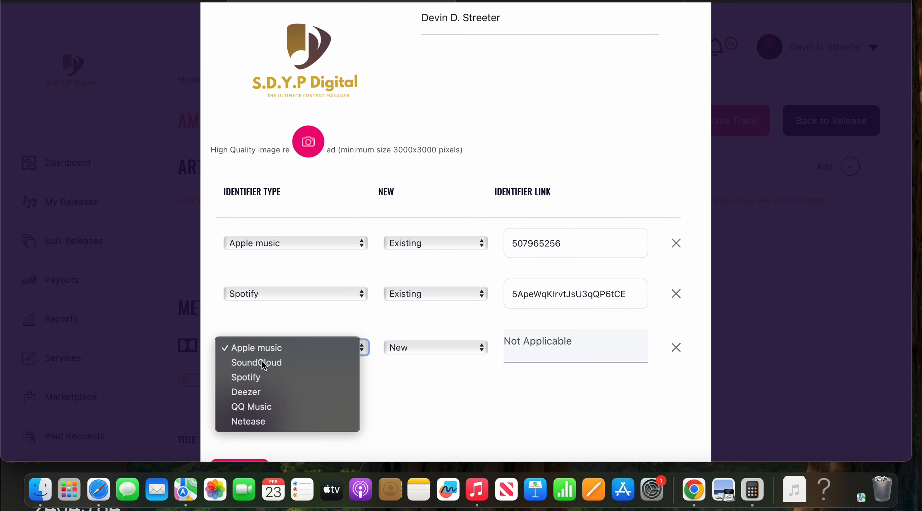
pyautogui.click(292, 362)
pyautogui.click(249, 411)
pyautogui.click(259, 403)
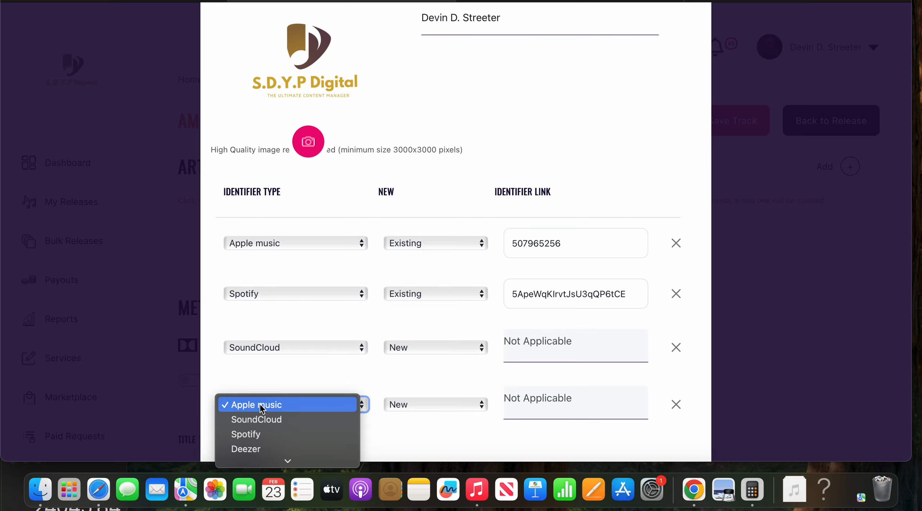
pyautogui.click(259, 450)
pyautogui.scroll(-3, 325, 393)
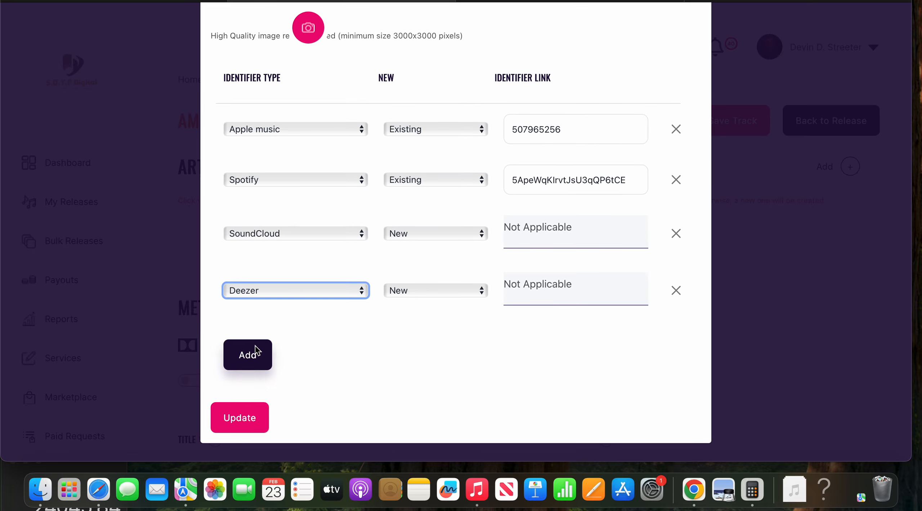
# Step: Mark the artist's SoundCloud and Deezer identifiers as Existing
pyautogui.click(588, 233)
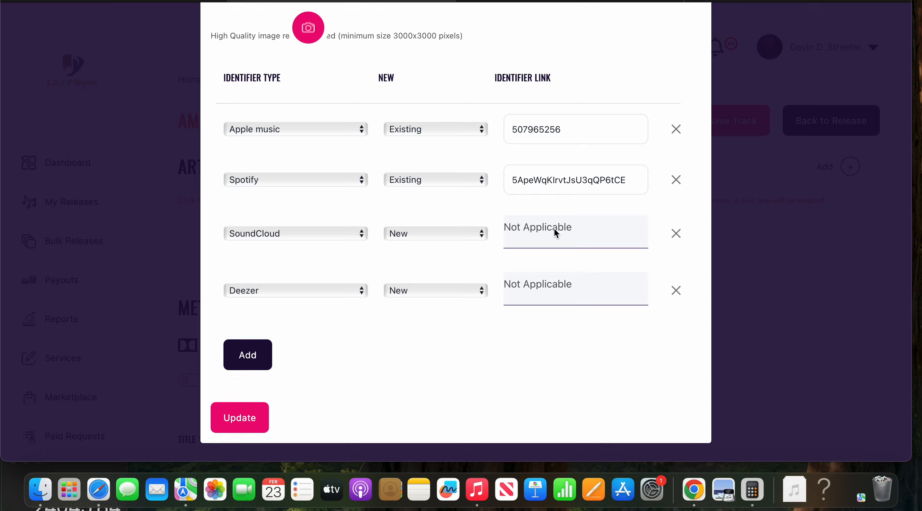
pyautogui.click(469, 233)
pyautogui.click(449, 254)
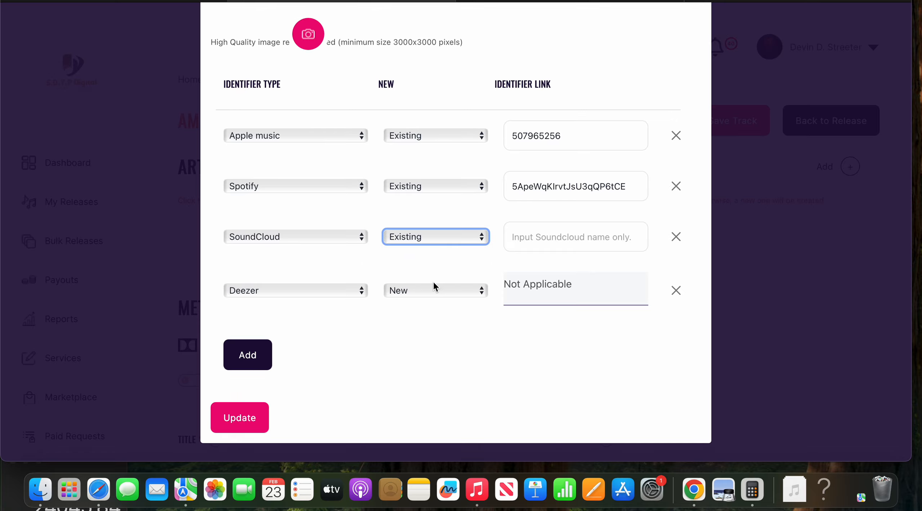
pyautogui.click(433, 288)
pyautogui.click(428, 307)
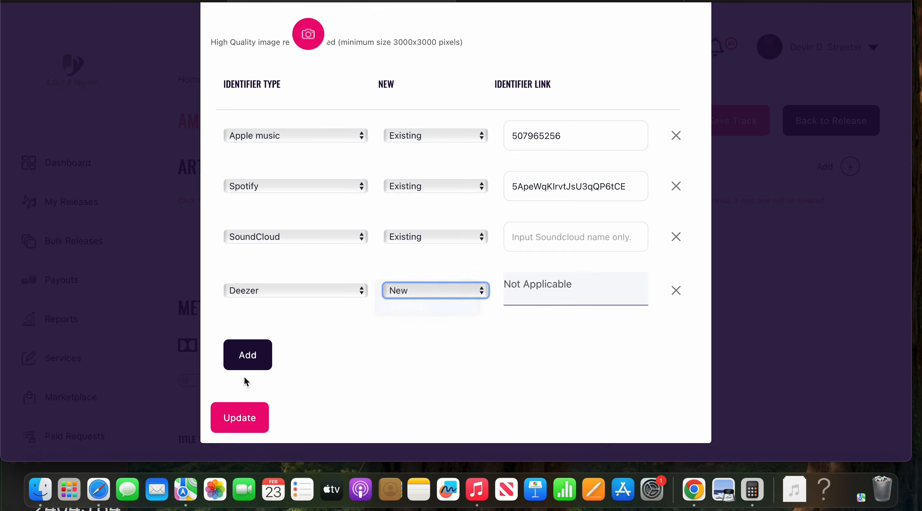
# Step: Add a QQ Music identifier to the artist's profile and mark it as Existing
pyautogui.click(246, 356)
pyautogui.click(259, 347)
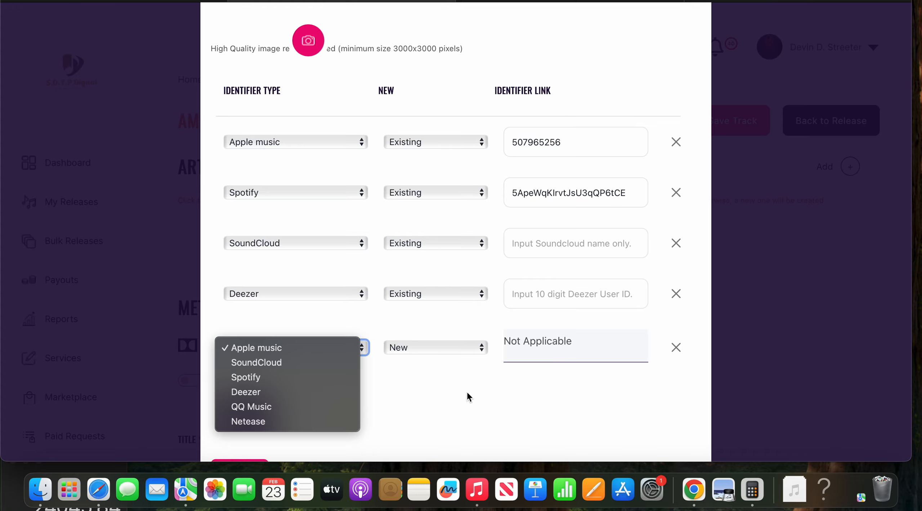
pyautogui.click(441, 386)
pyautogui.click(303, 348)
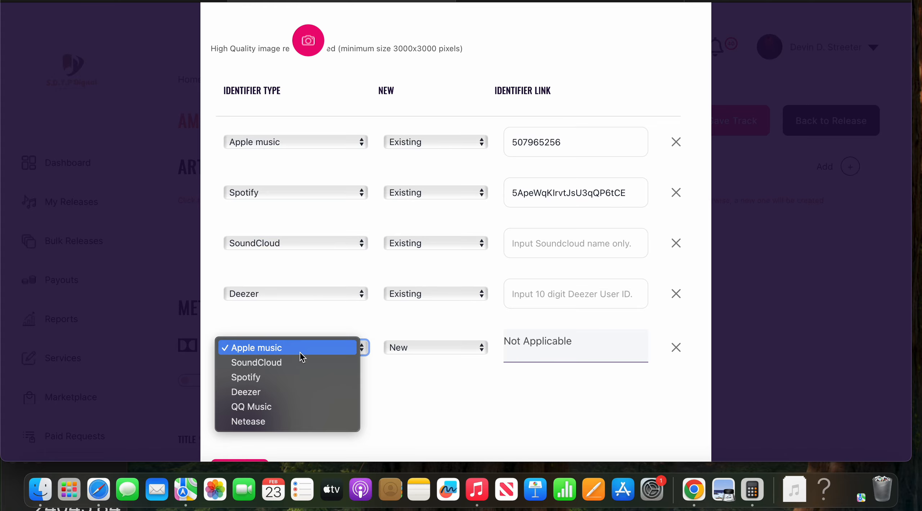
pyautogui.click(284, 412)
pyautogui.click(428, 349)
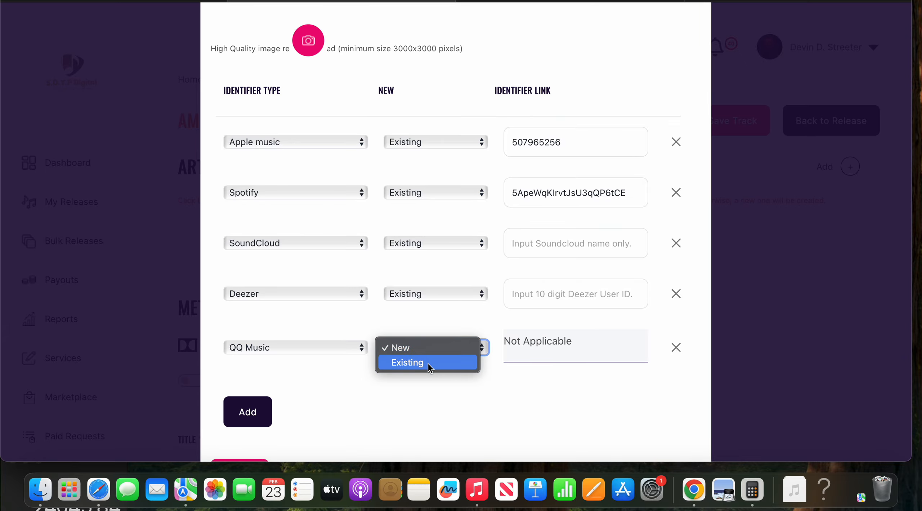
pyautogui.click(429, 365)
# Step: Add a Netease identifier to the artist's profile and mark it as Existing
pyautogui.click(247, 412)
pyautogui.click(262, 398)
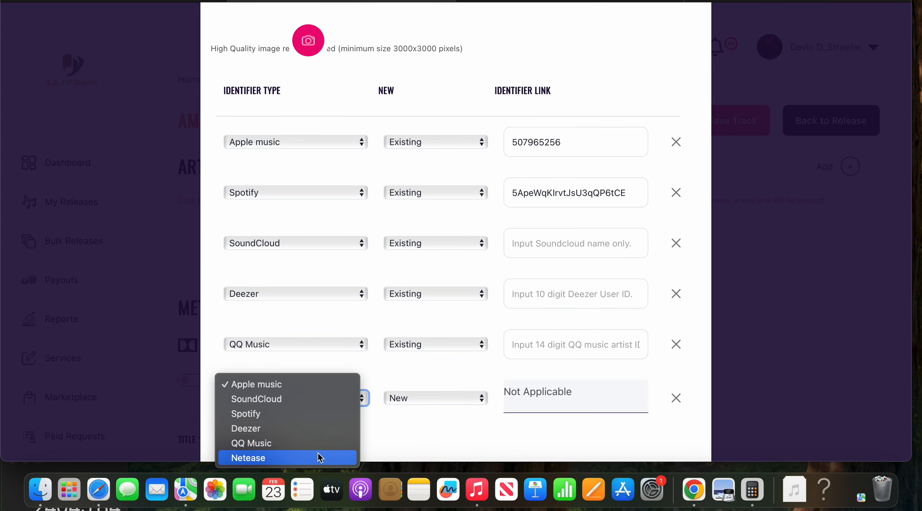
pyautogui.click(448, 423)
pyautogui.click(446, 400)
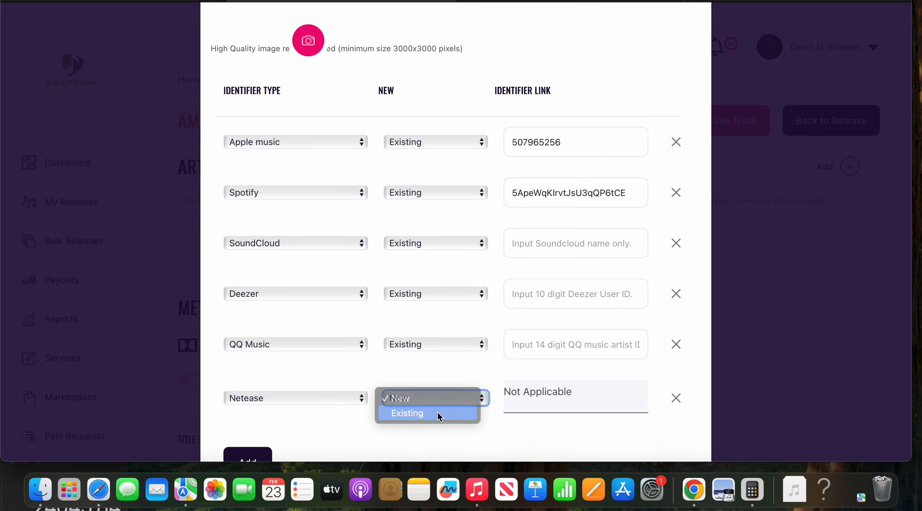
pyautogui.click(439, 414)
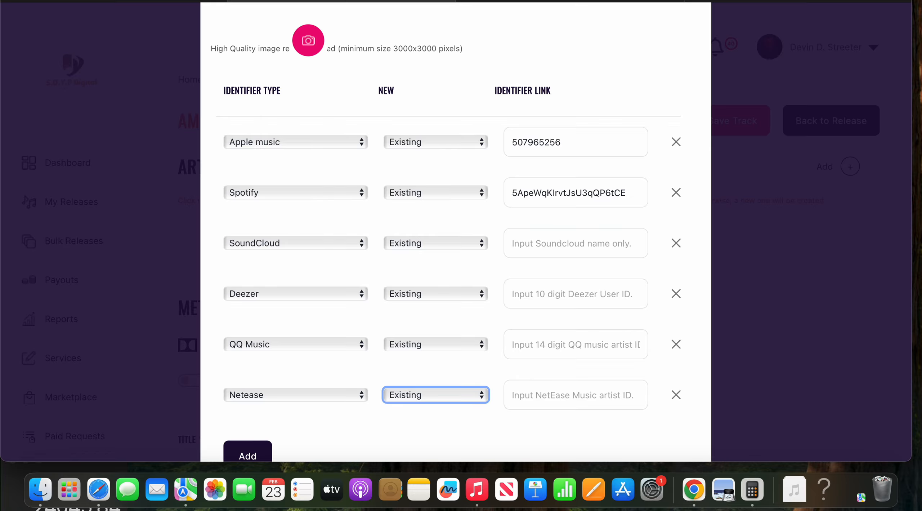
# Step: Search the web for netease together with the artist's full name and check the results for a matching artist page
pyautogui.press('super+t')
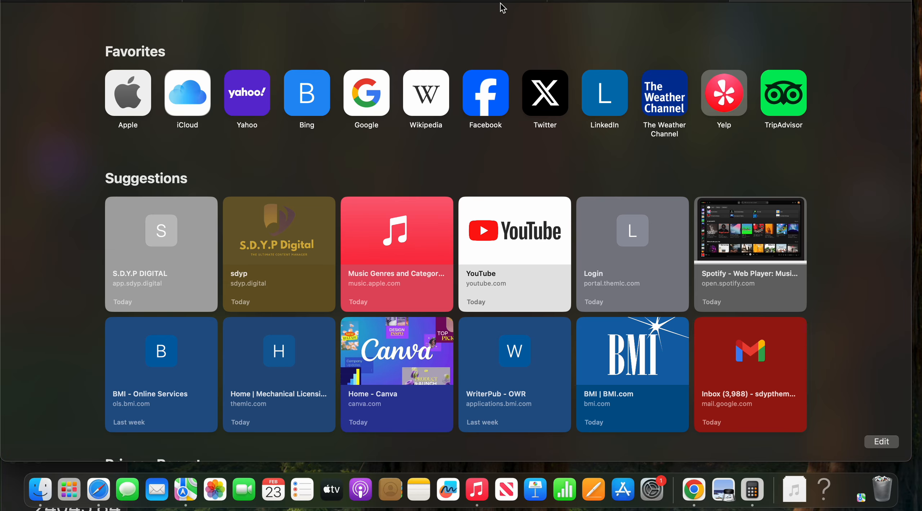
pyautogui.write('netea')
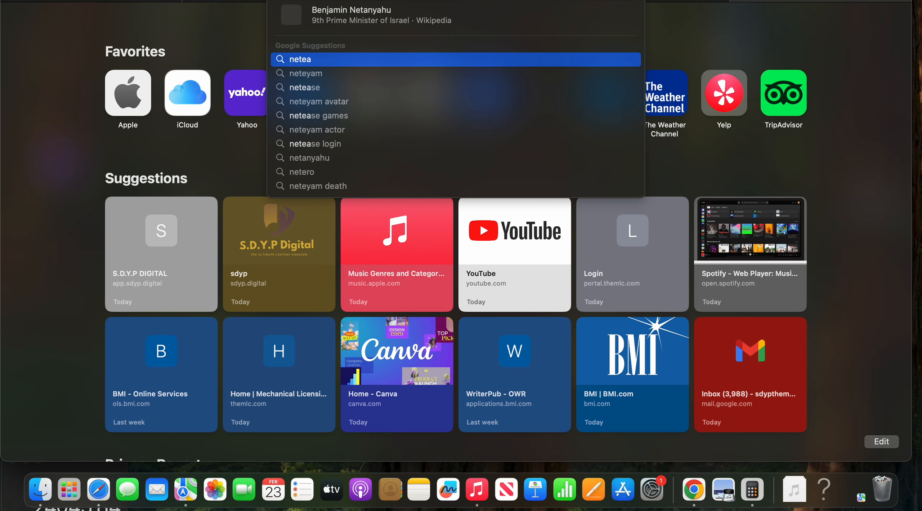
pyautogui.write('se devin d')
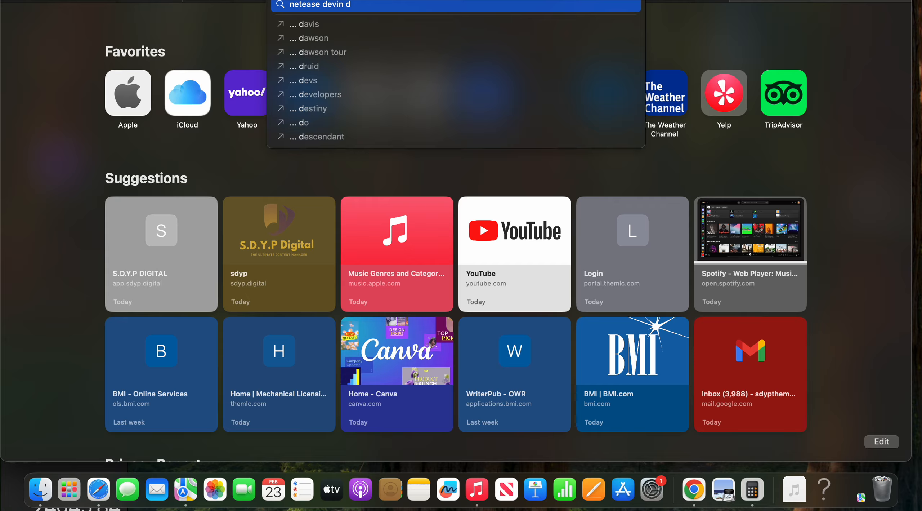
pyautogui.write('. streeter')
pyautogui.press('Return')
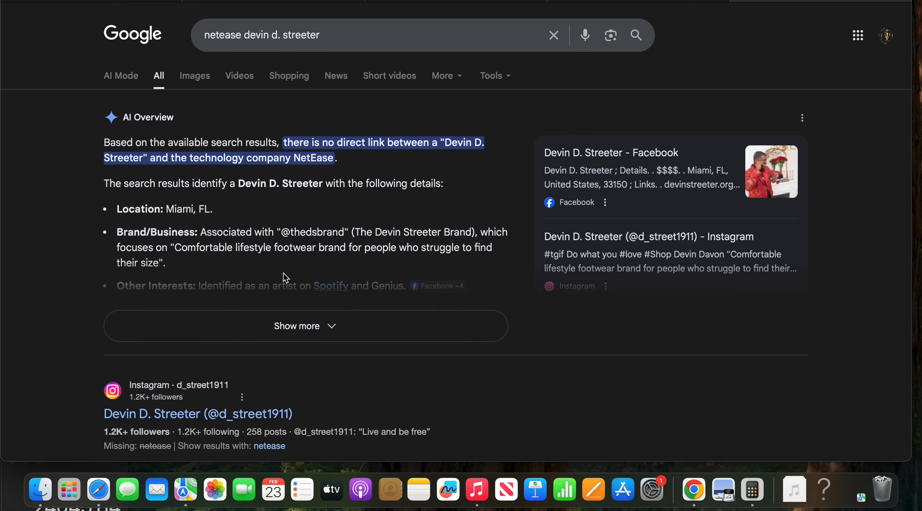
pyautogui.scroll(-3, 284, 274)
pyautogui.scroll(-10, 263, 324)
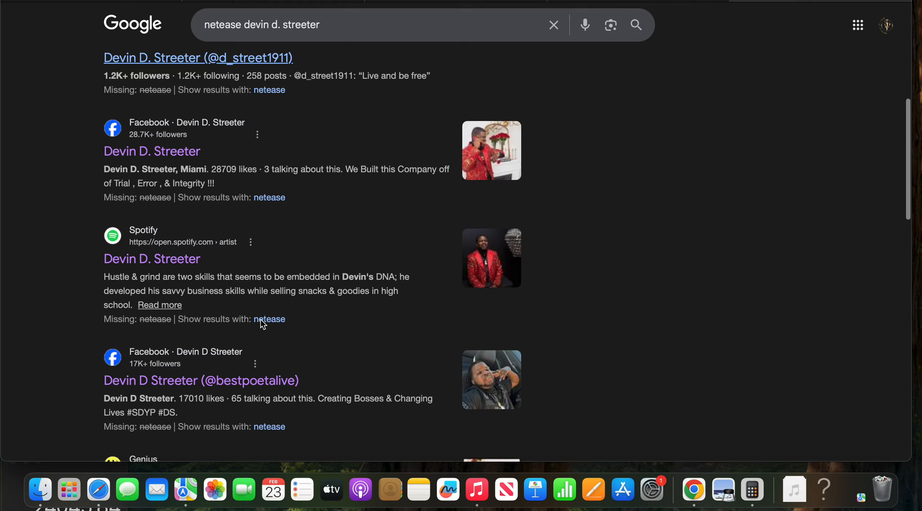
pyautogui.scroll(-10, 264, 323)
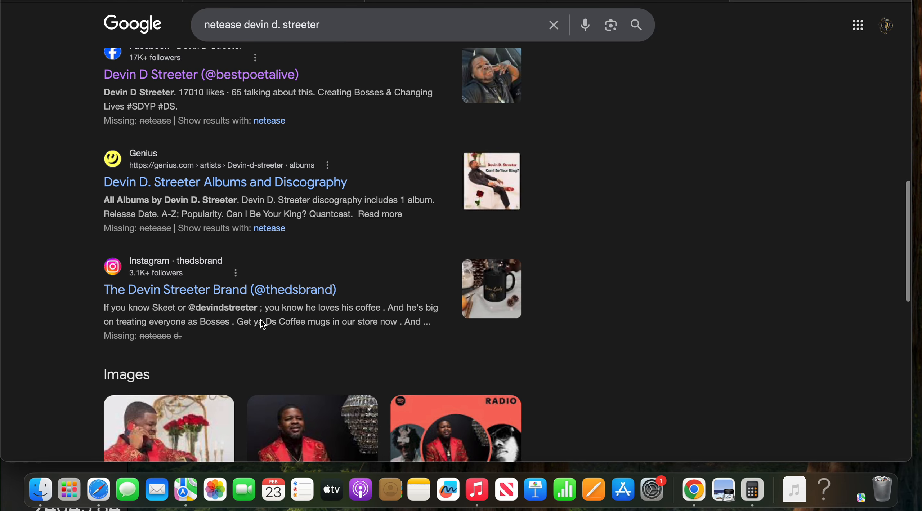
pyautogui.scroll(-3, 262, 323)
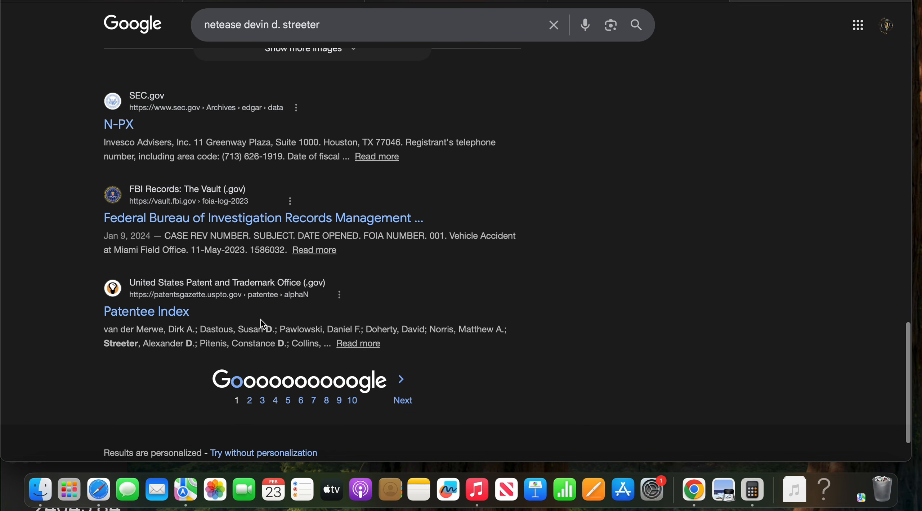
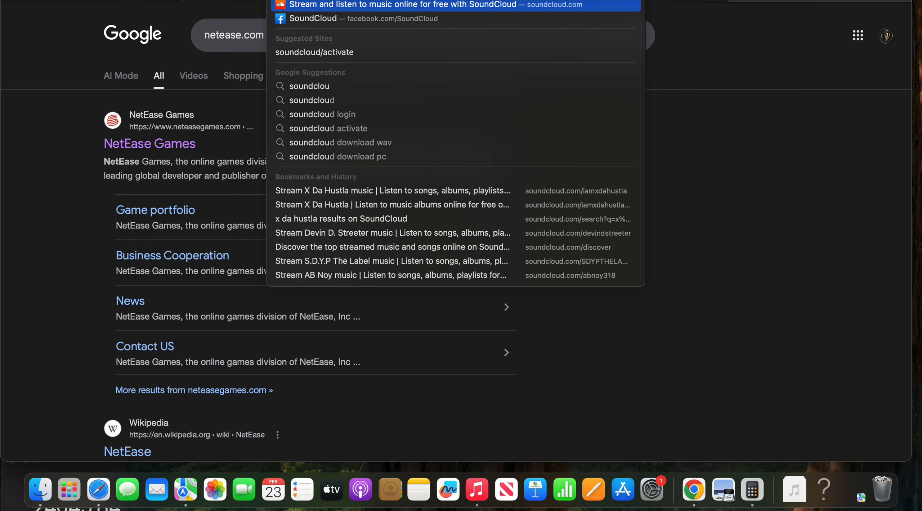
# Step: Open the SoundCloud website, search for the artist by full name, and open their profile
pyautogui.press('Return')
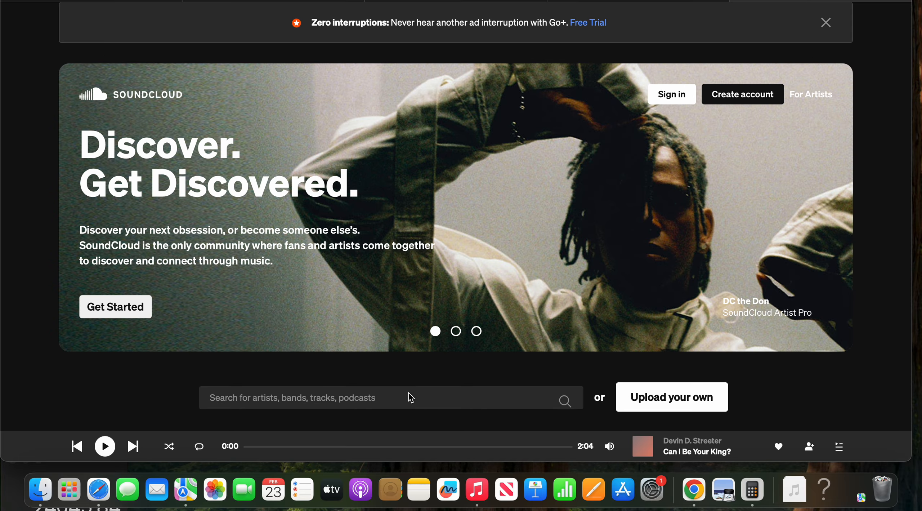
pyautogui.click(408, 394)
pyautogui.write('d')
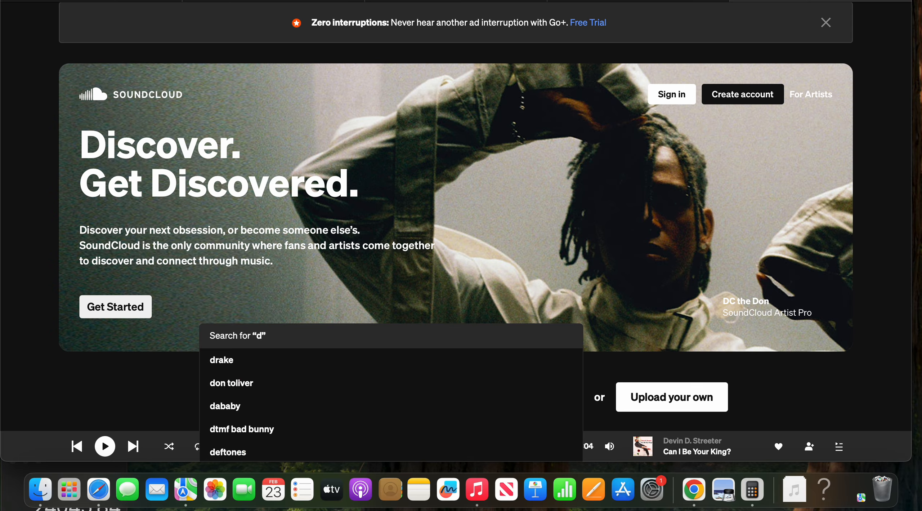
pyautogui.write('evin d. streeter')
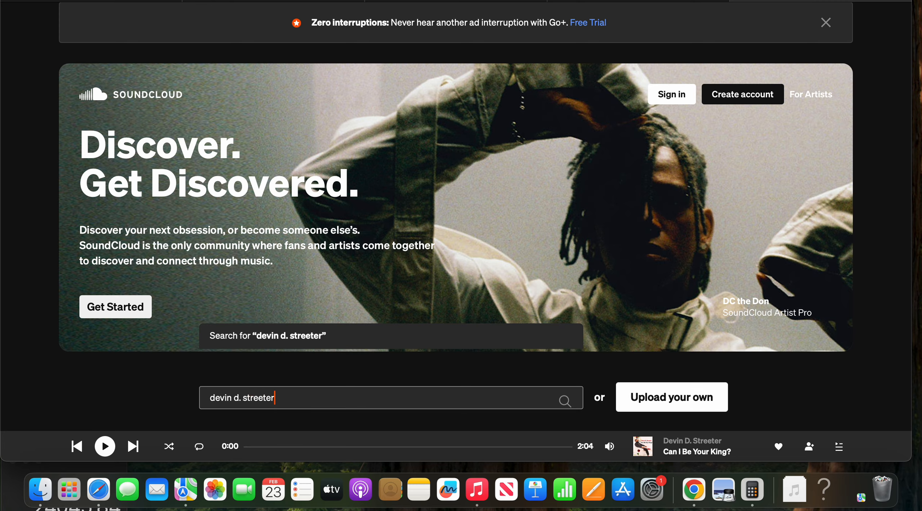
pyautogui.press('Return')
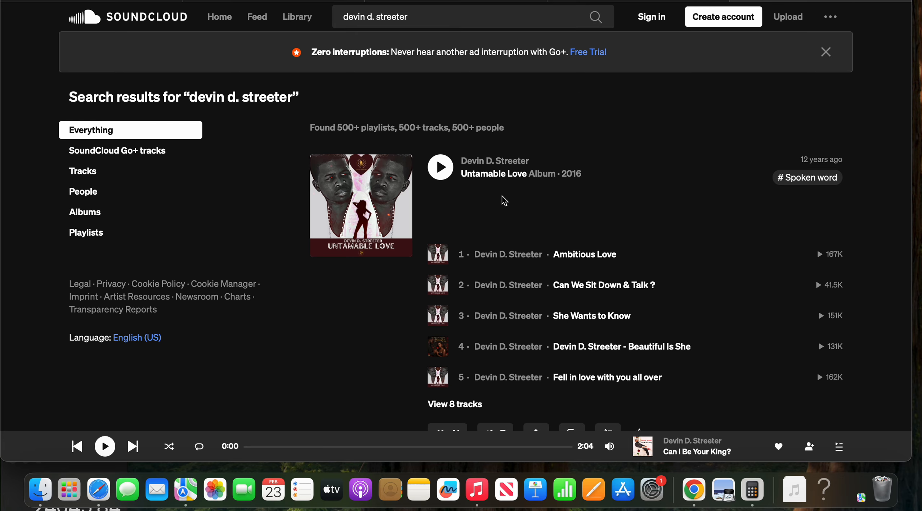
pyautogui.click(510, 162)
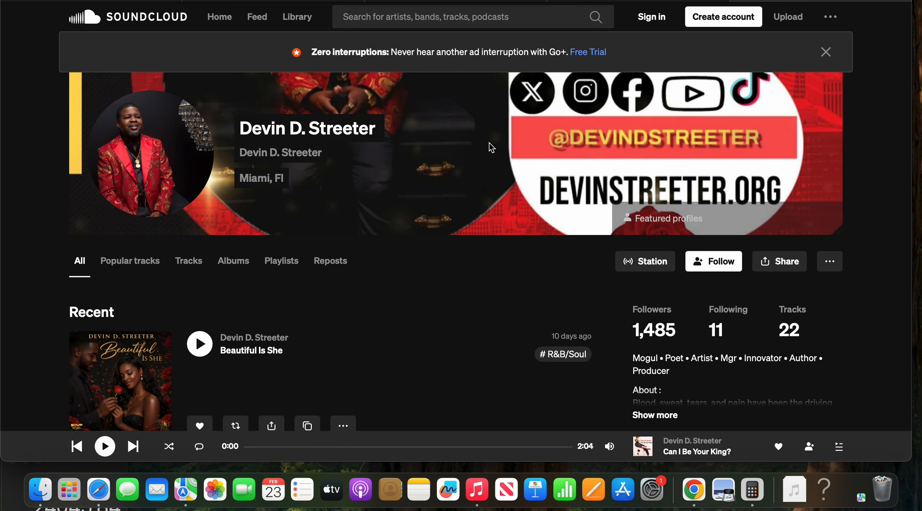
# Step: Copy the address of the artist's SoundCloud profile and return to the artist identifiers in S.D.Y.P Digital
pyautogui.click(456, 0)
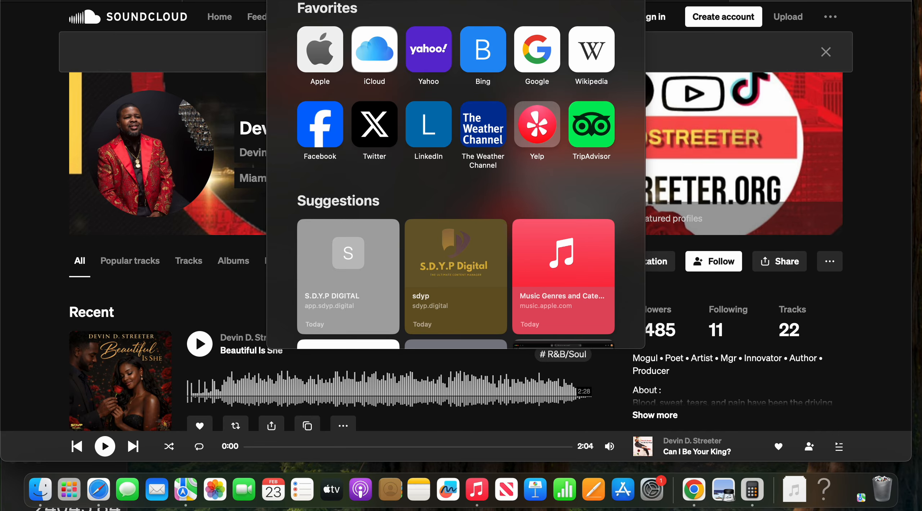
pyautogui.press('Escape')
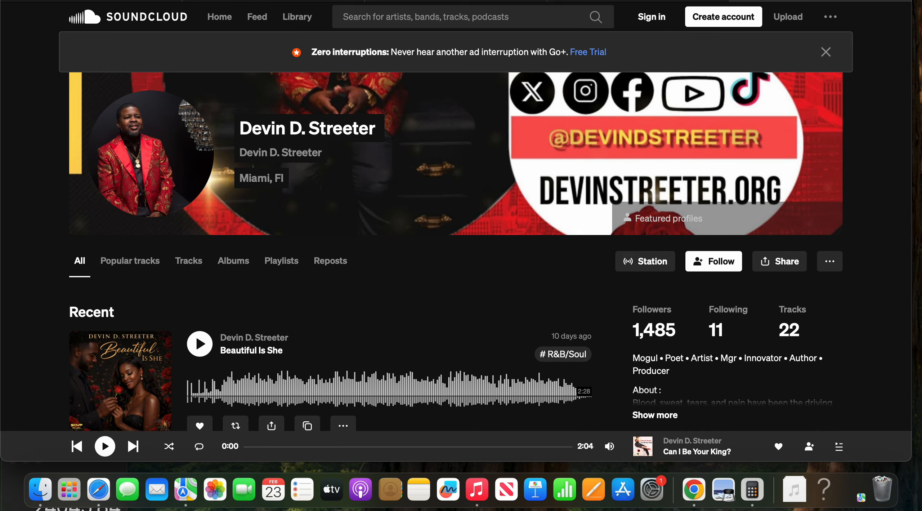
pyautogui.click(491, 0)
pyautogui.click(309, 1)
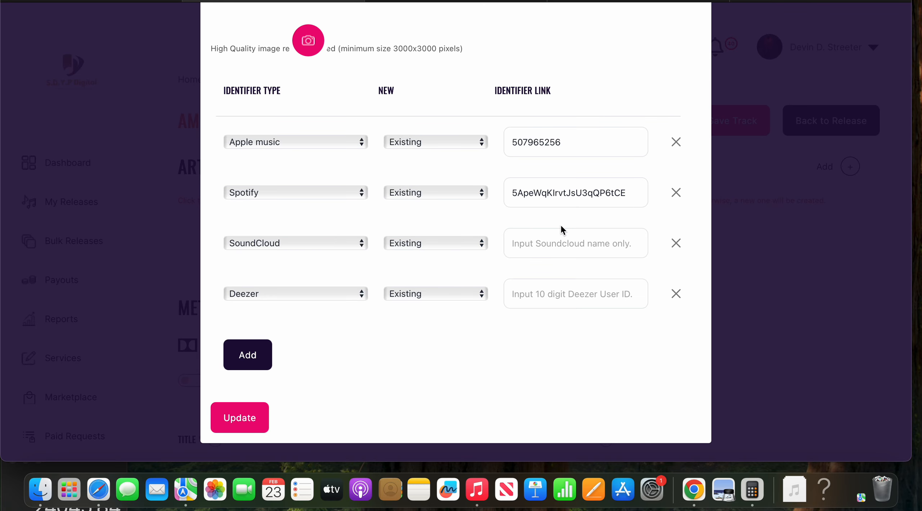
# Step: Paste the SoundCloud profile address as the artist's SoundCloud identifier and trim it to the profile username only
pyautogui.click(556, 248)
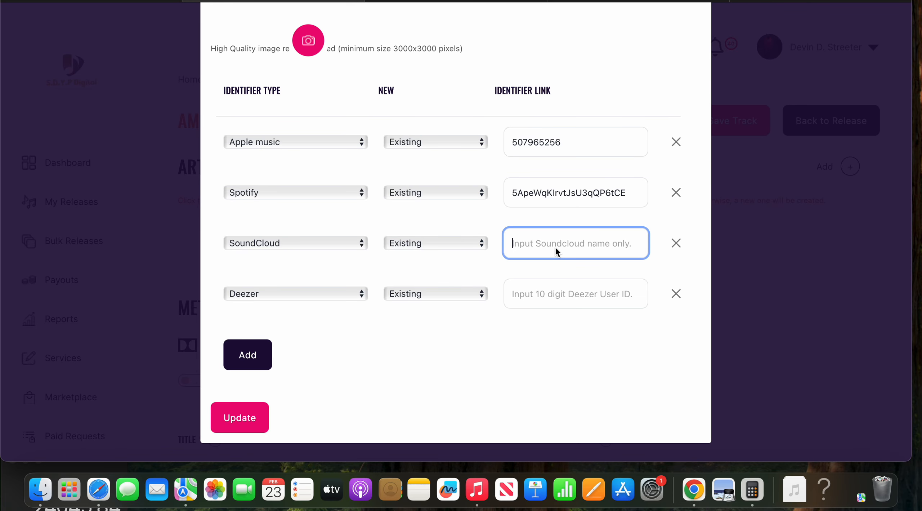
pyautogui.write('https://soundcloud.com/devindstreeter')
pyautogui.press('BackSpace')
pyautogui.press('BackSpace')
pyautogui.press('BackSpace')
pyautogui.press('BackSpace')
pyautogui.press('BackSpace')
pyautogui.press('BackSpace')
pyautogui.press('BackSpace')
pyautogui.press('BackSpace')
pyautogui.press('BackSpace')
pyautogui.press('BackSpace')
pyautogui.press('BackSpace')
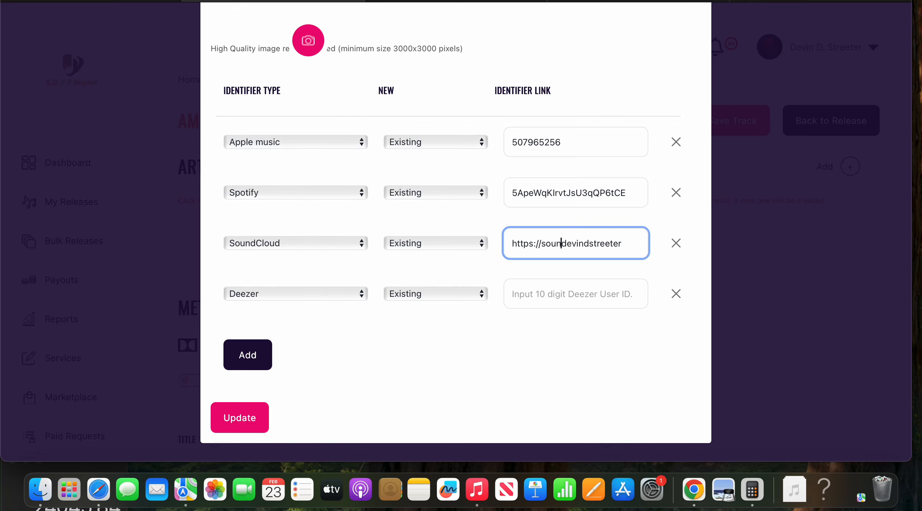
pyautogui.press('BackSpace')
pyautogui.press('BackSpace')
pyautogui.press('BackSpace')
pyautogui.press('BackSpace')
pyautogui.press('BackSpace')
pyautogui.press('BackSpace')
pyautogui.press('BackSpace')
pyautogui.press('BackSpace')
pyautogui.press('BackSpace')
pyautogui.press('BackSpace')
pyautogui.press('BackSpace')
pyautogui.press('BackSpace')
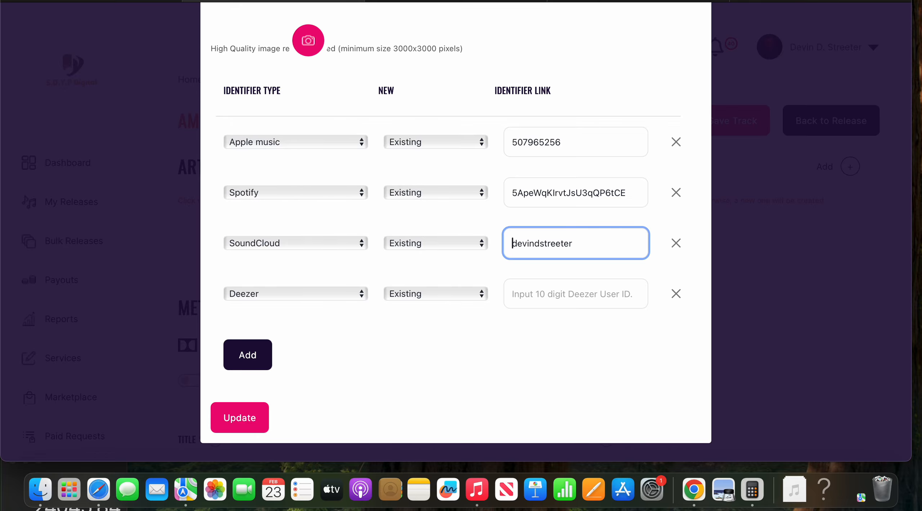
pyautogui.click(556, 336)
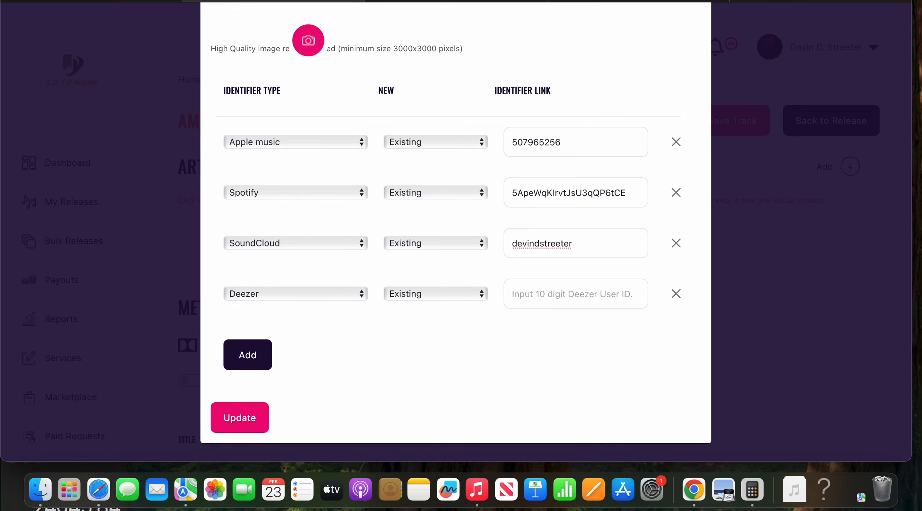
# Step: Open the Deezer website in a new browser tab and try reaching a page there directly by address
pyautogui.press('super+t')
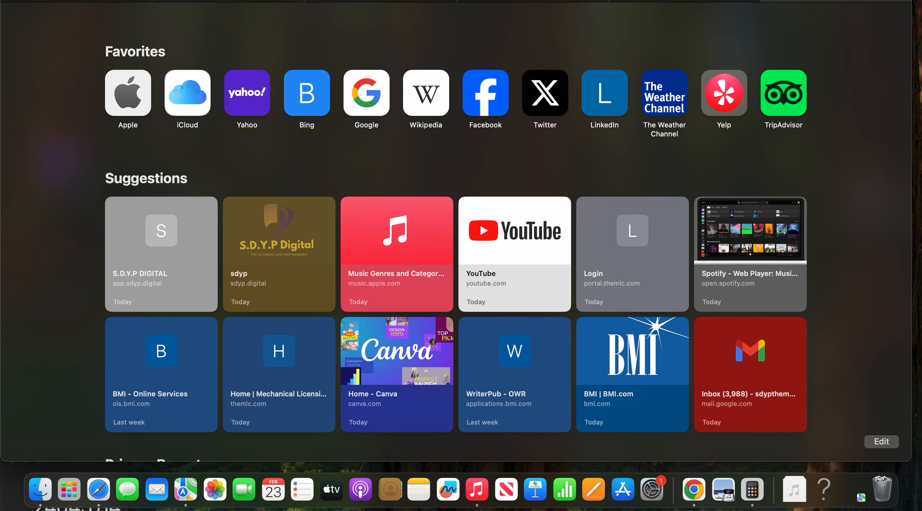
pyautogui.write('deezer')
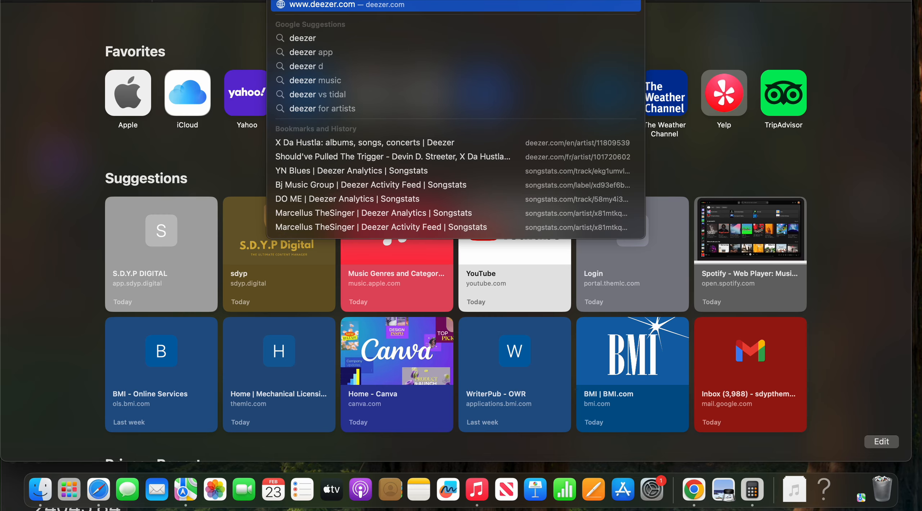
pyautogui.press('Return')
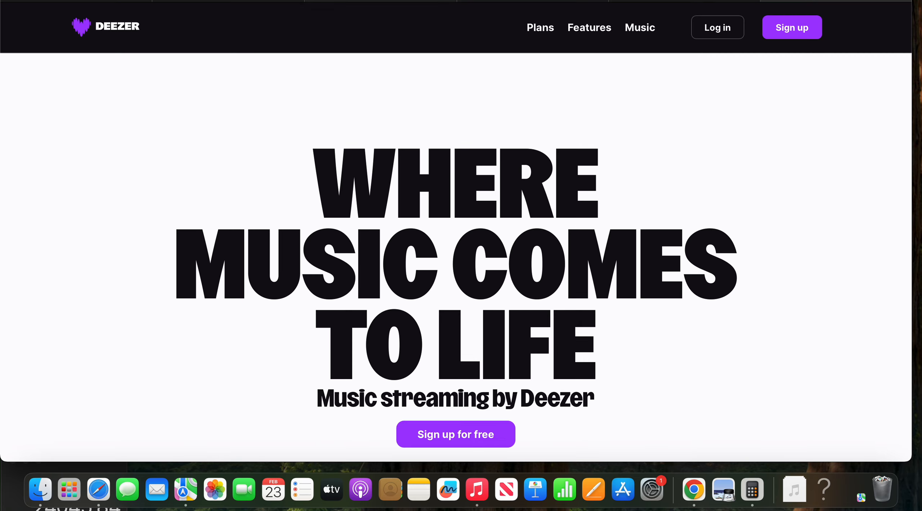
pyautogui.press('super+l')
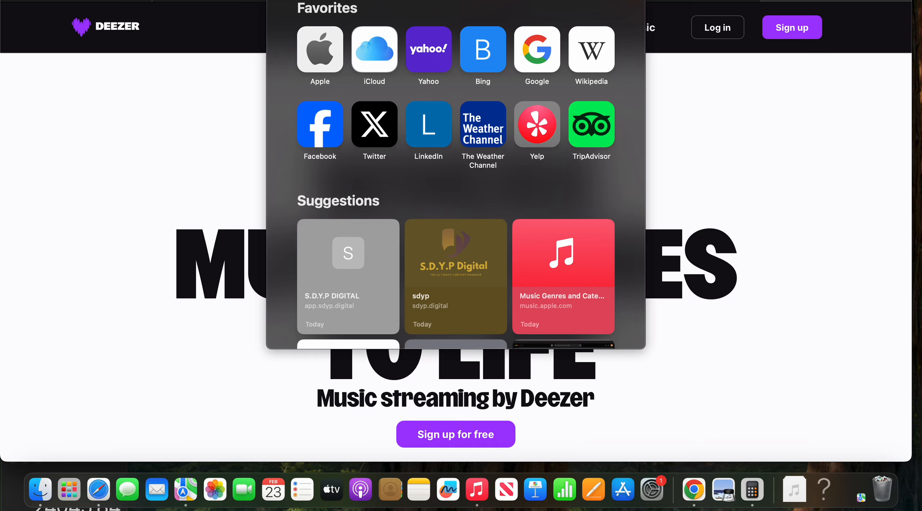
pyautogui.write('d')
pyautogui.press('Return')
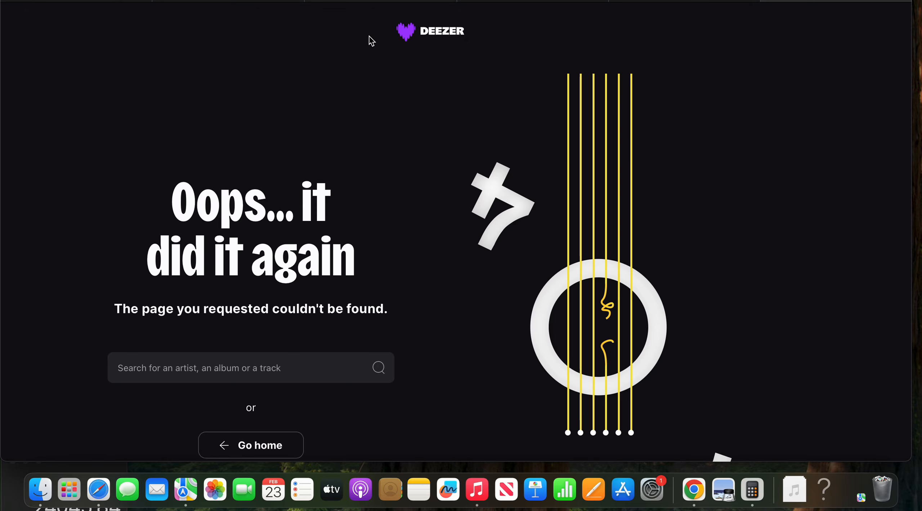
# Step: Search Deezer for the artist by full name and open the artist's page from the She's My Type Of Woman track
pyautogui.click(287, 360)
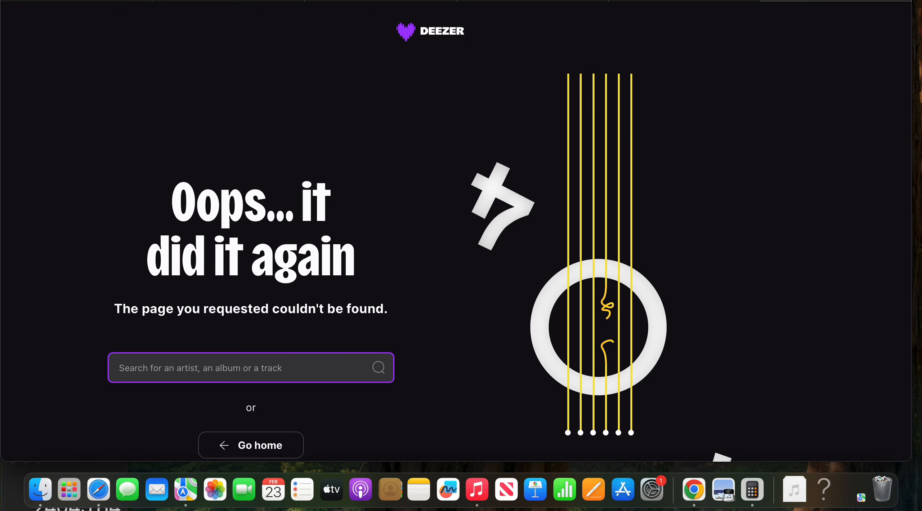
pyautogui.write('devin d. s')
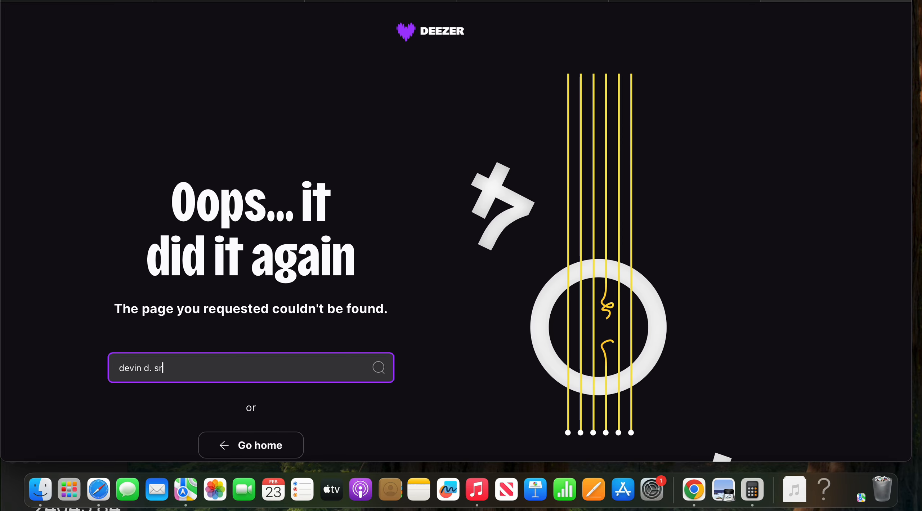
pyautogui.write('treeter')
pyautogui.press('Return')
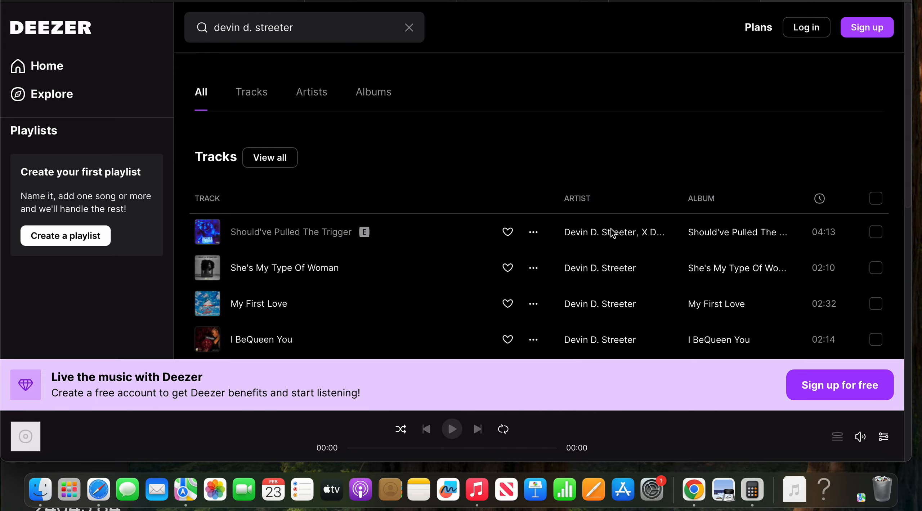
pyautogui.click(599, 267)
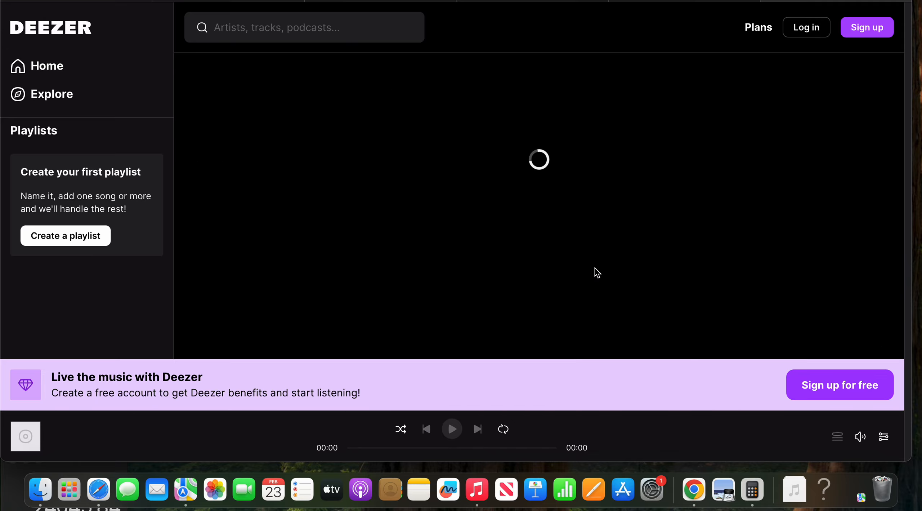
# Step: Look through the artist's Deezer releases and singles to verify that the page belongs to the right artist
pyautogui.scroll(-15, 577, 254)
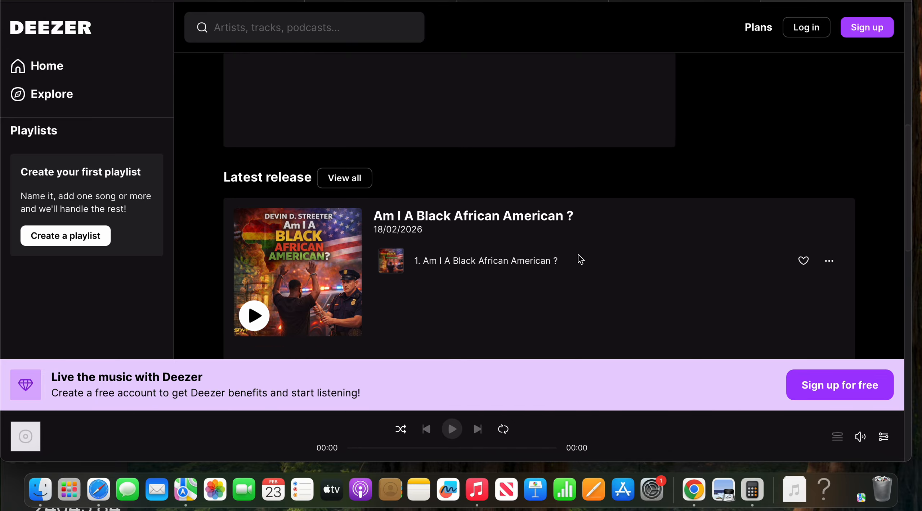
pyautogui.scroll(-8, 578, 255)
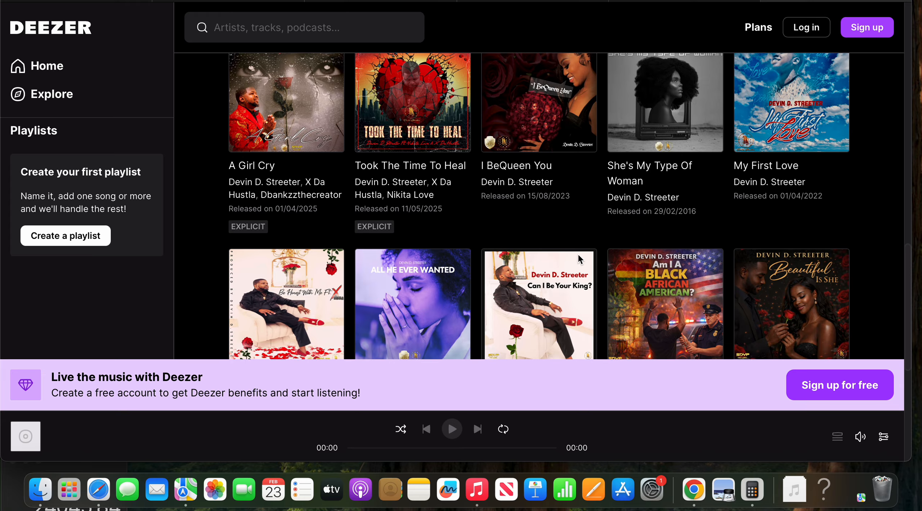
pyautogui.scroll(-6, 578, 255)
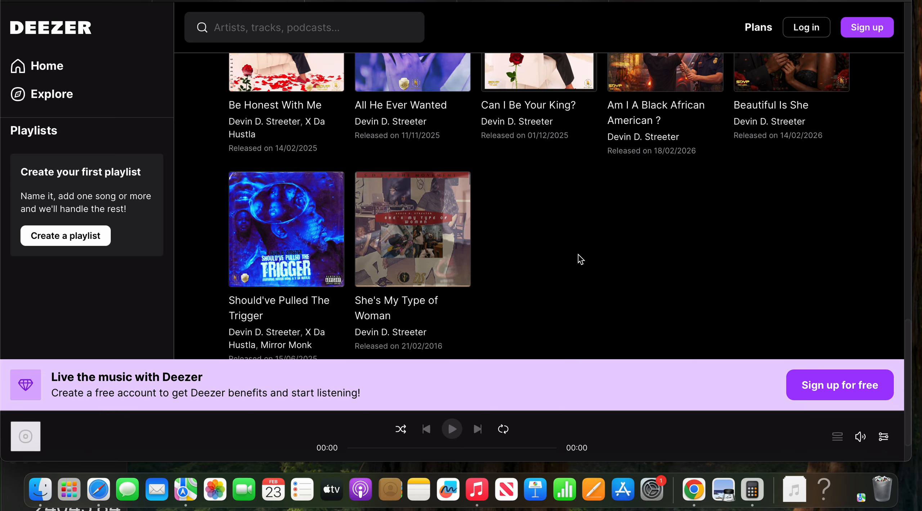
pyautogui.scroll(10, 578, 254)
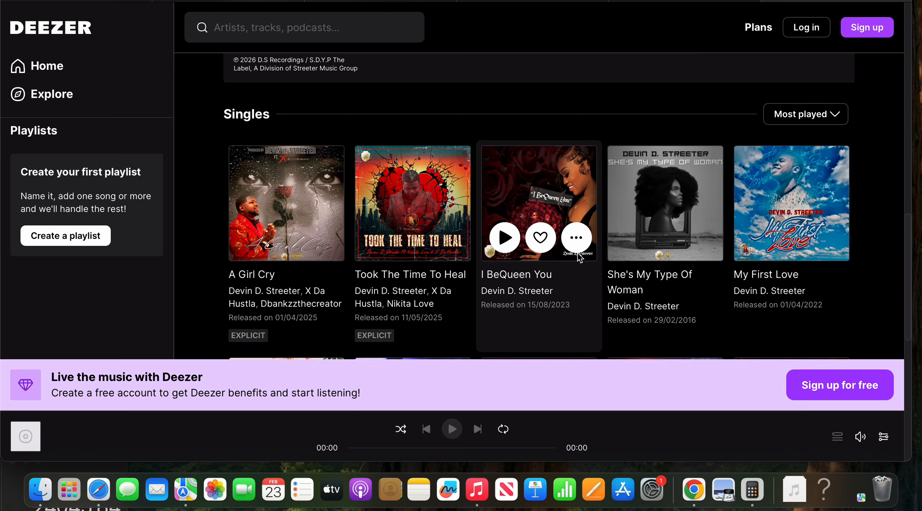
pyautogui.scroll(-10, 578, 254)
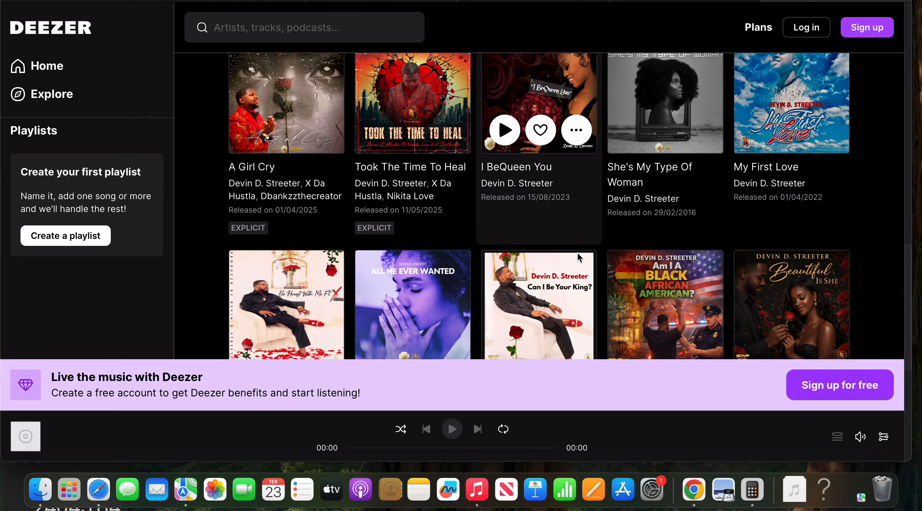
pyautogui.scroll(15, 578, 254)
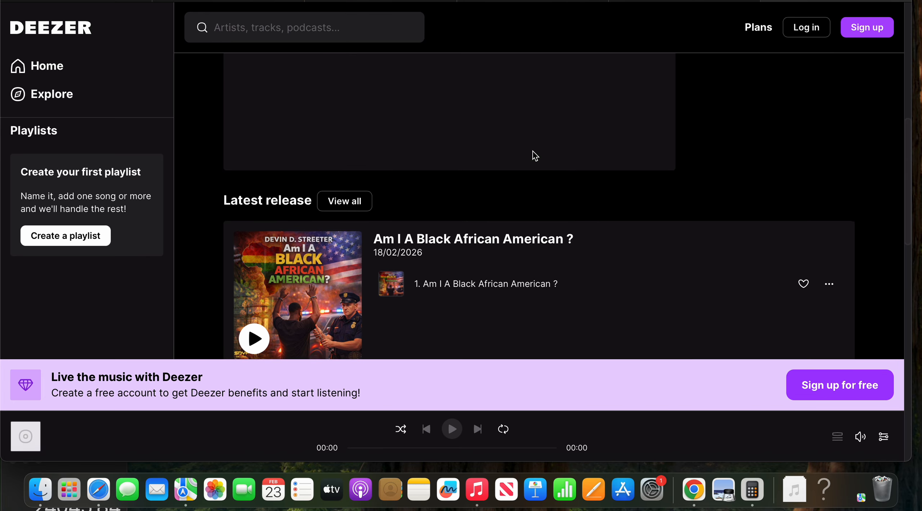
pyautogui.scroll(10, 535, 155)
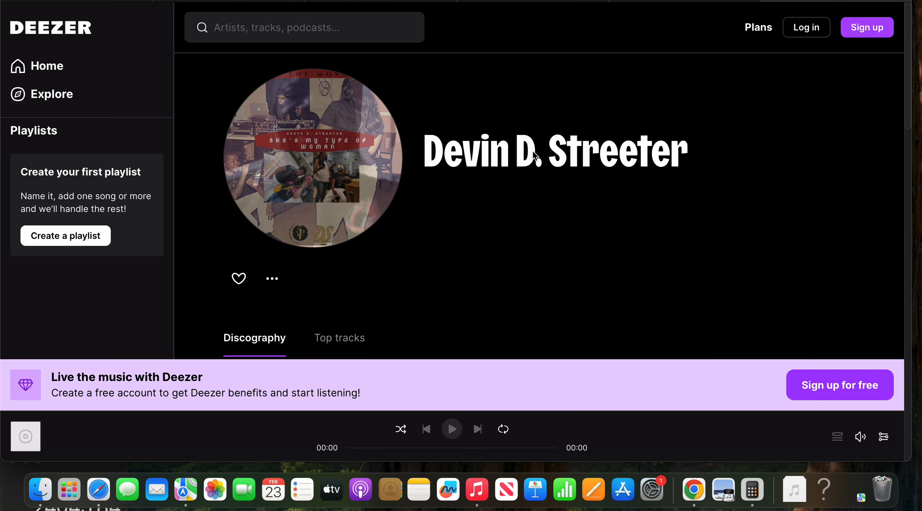
pyautogui.scroll(-3, 536, 156)
pyautogui.scroll(4, 533, 154)
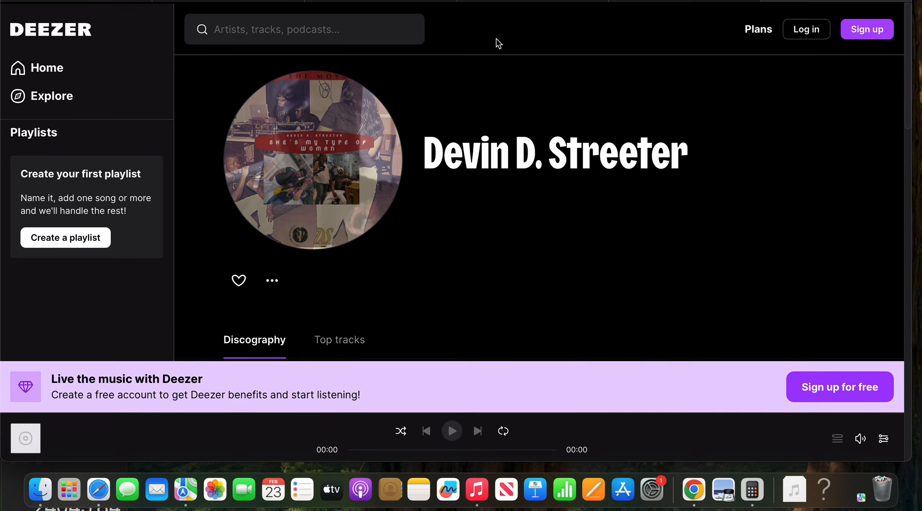
# Step: Take the artist ID from the Deezer page address and enter it as the Deezer identifier in S.D.Y.P Digital
pyautogui.press('super+l')
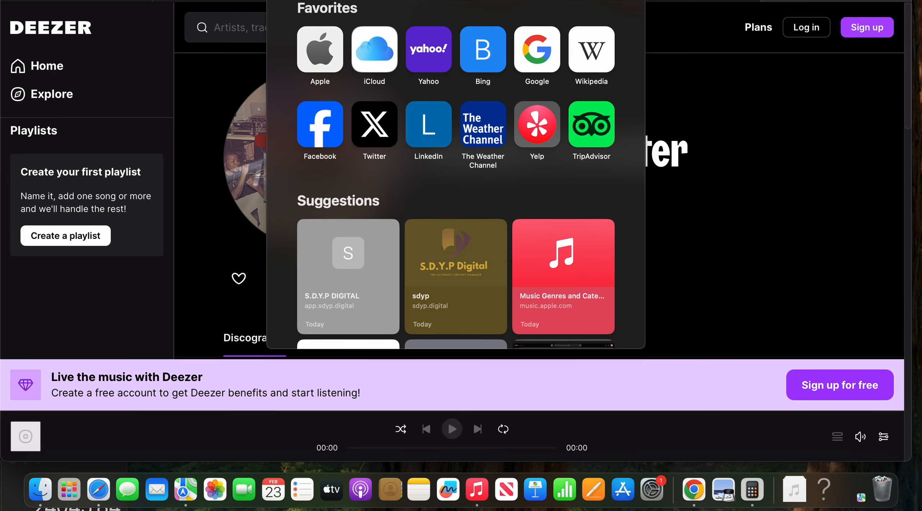
pyautogui.press('Escape')
pyautogui.click(263, 1)
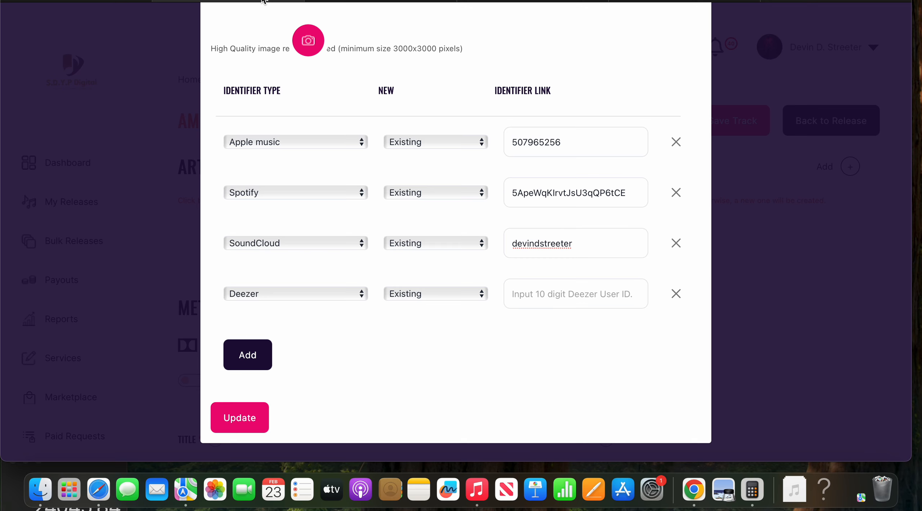
pyautogui.click(546, 288)
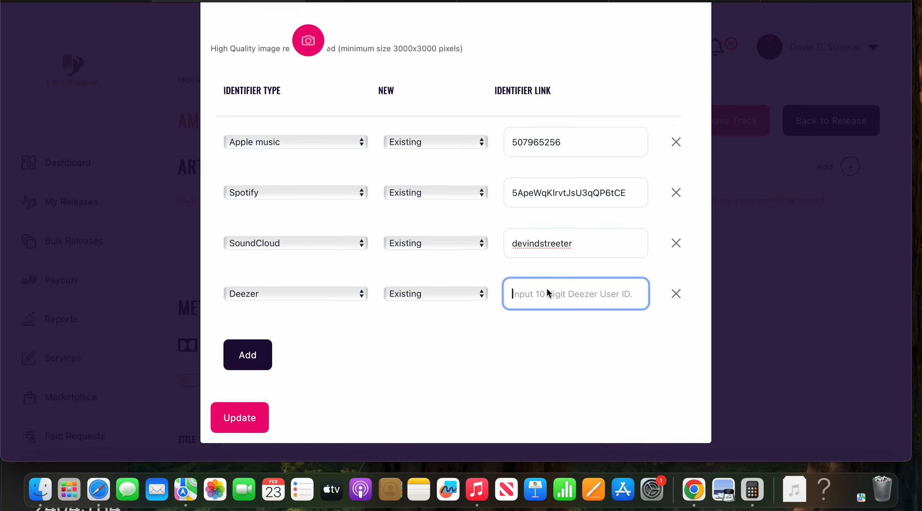
pyautogui.write('101720602')
pyautogui.click(554, 324)
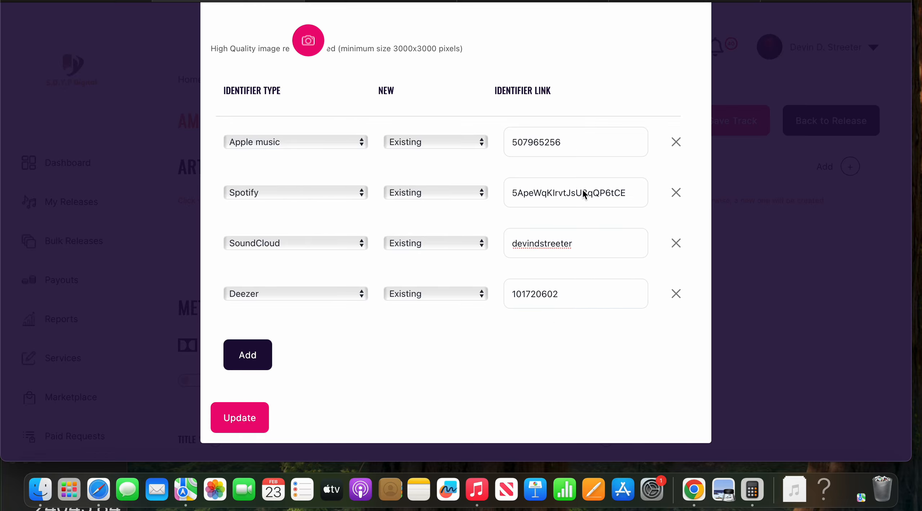
# Step: Switch back to the Deezer browser tab and load the Apple Music web player there
pyautogui.click(823, 0)
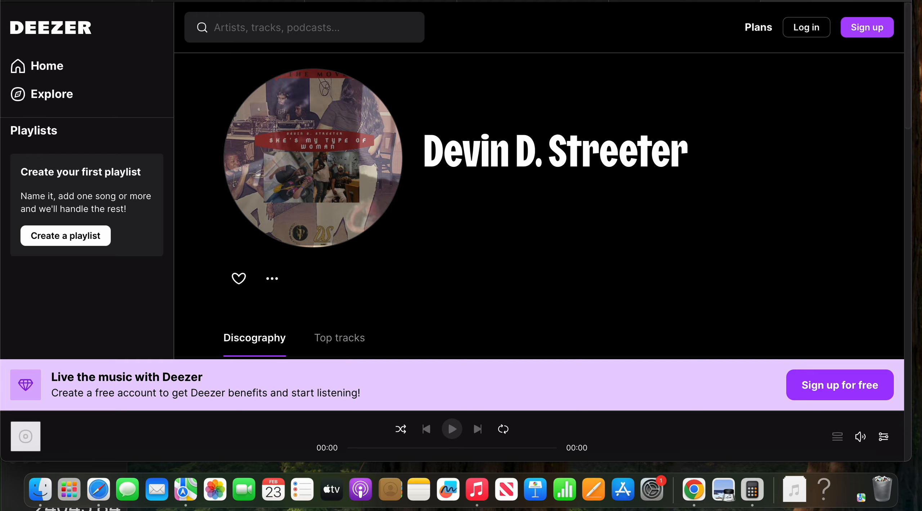
pyautogui.click(456, 0)
pyautogui.write('app')
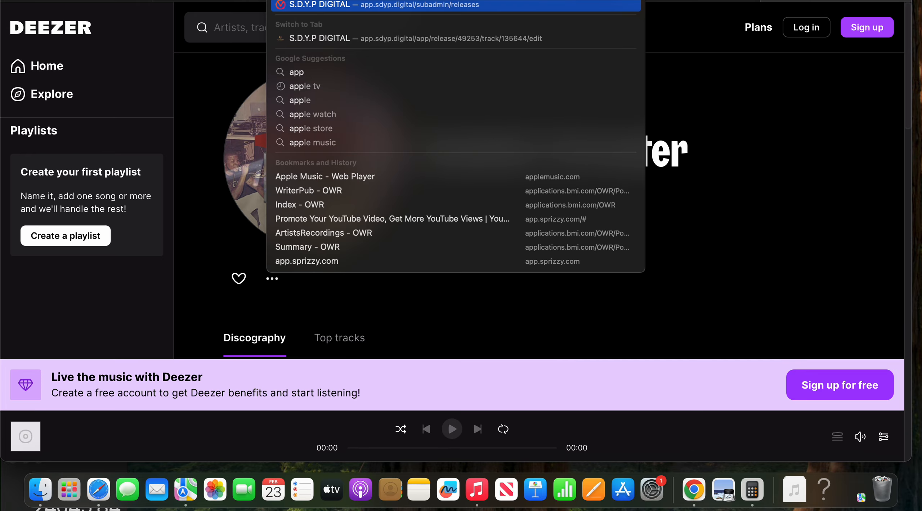
pyautogui.write('lemus')
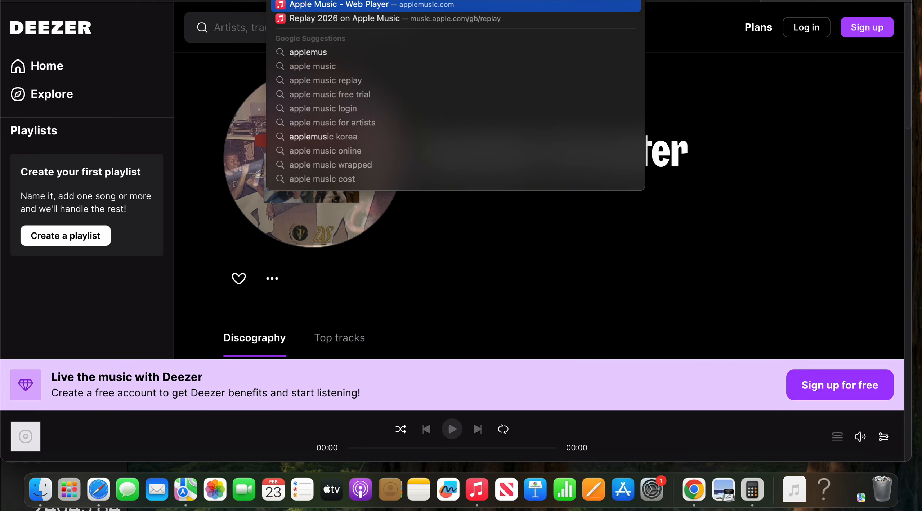
pyautogui.press('Return')
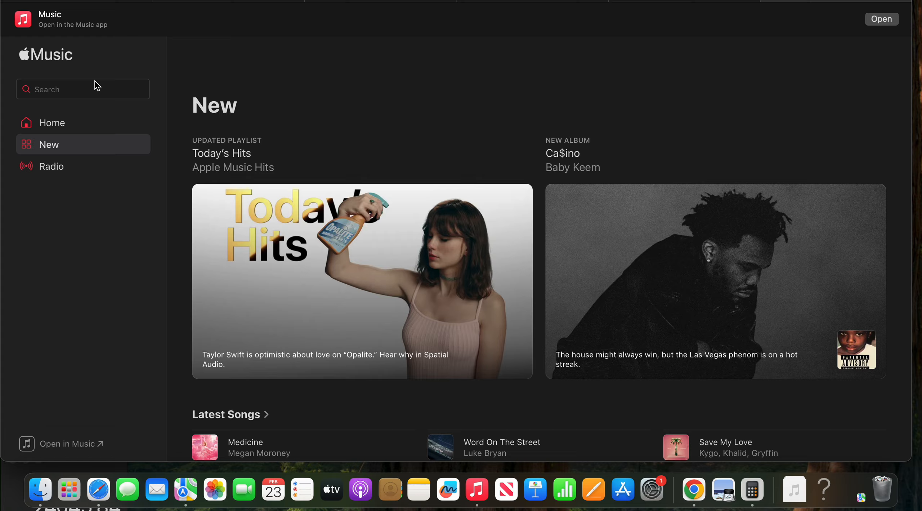
# Step: Search Apple Music for the artist by full name and open the artist's page
pyautogui.click(90, 91)
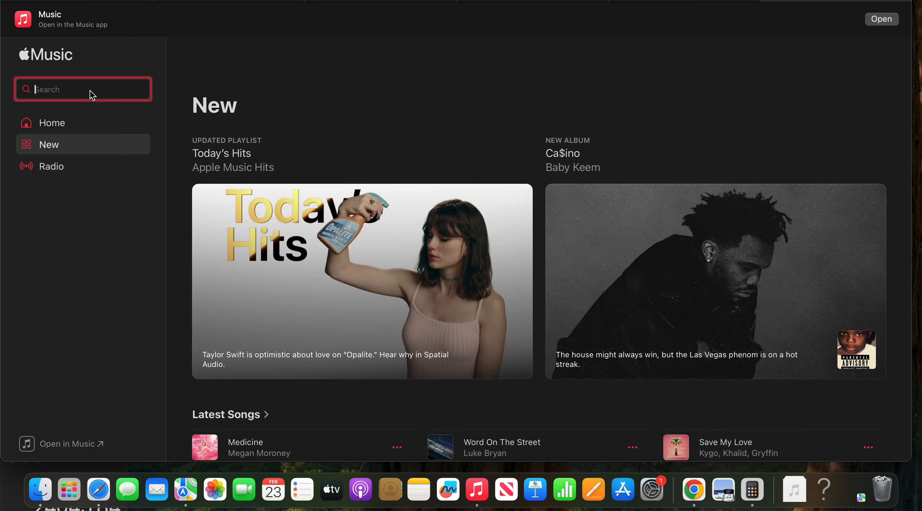
pyautogui.write('devin d. streeter')
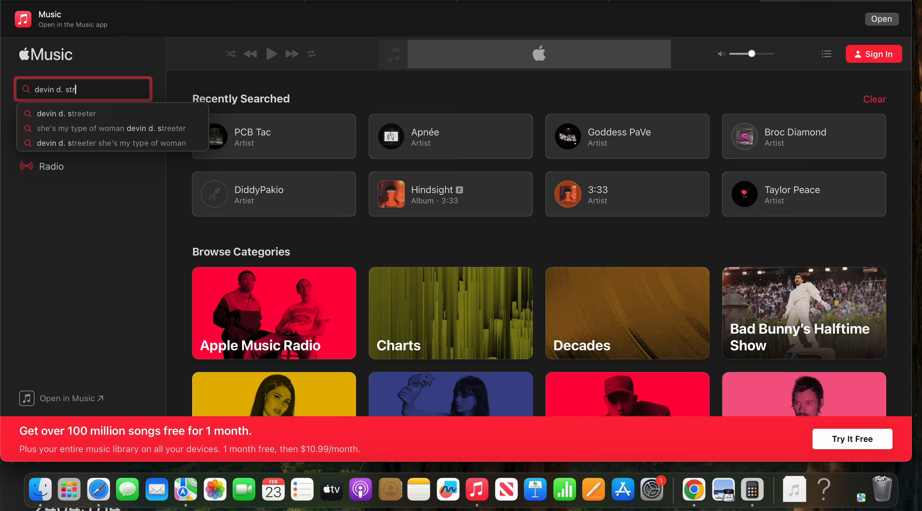
pyautogui.press('Return')
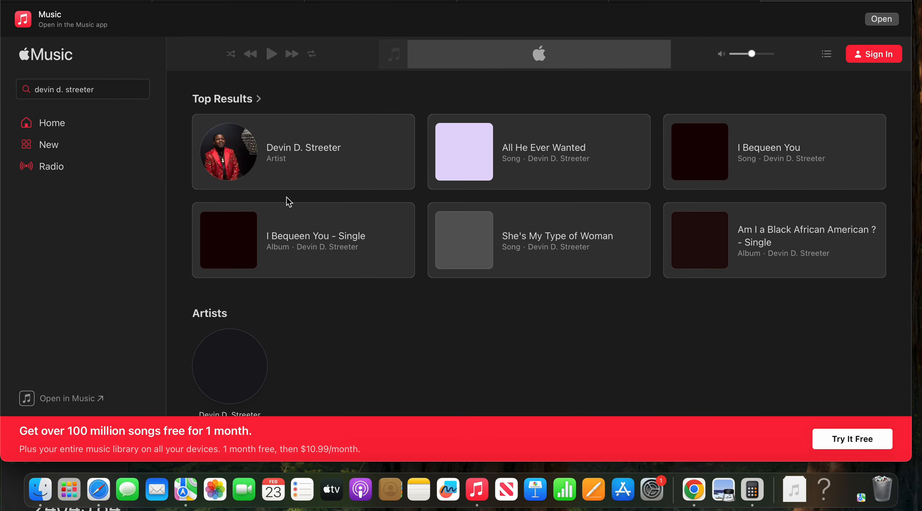
pyautogui.click(298, 157)
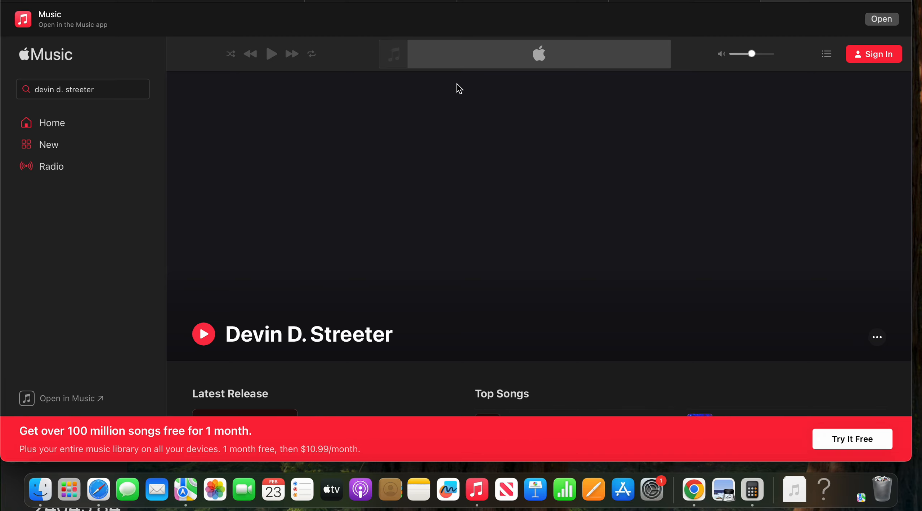
# Step: Take the artist ID from the Apple Music page address and re-enter it as the Apple Music identifier in S.D.Y.P Digital
pyautogui.press('super+l')
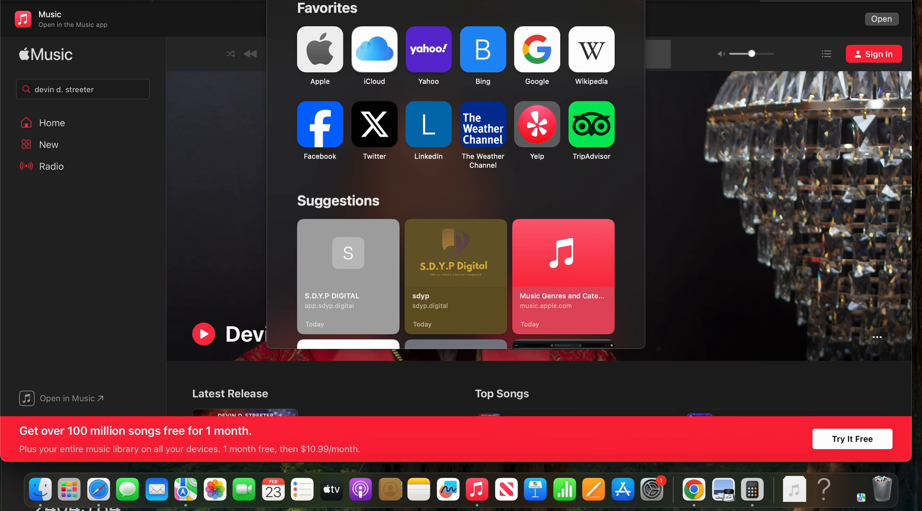
pyautogui.press('Escape')
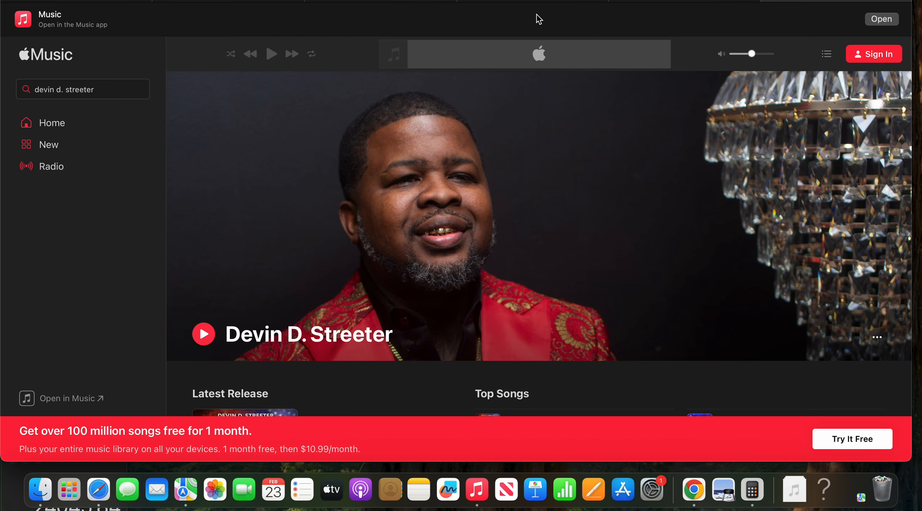
pyautogui.click(393, 3)
pyautogui.click(272, 1)
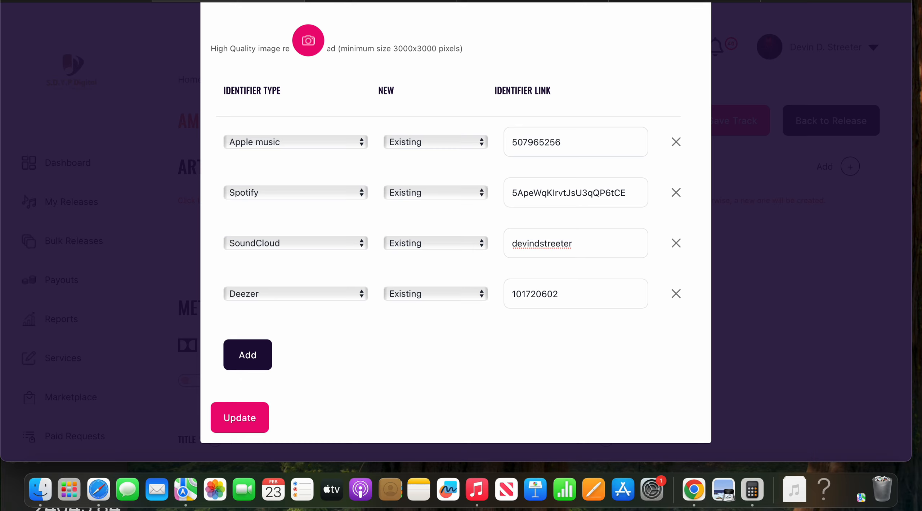
pyautogui.moveTo(569, 142); pyautogui.dragTo(488, 144)
pyautogui.write('507965256')
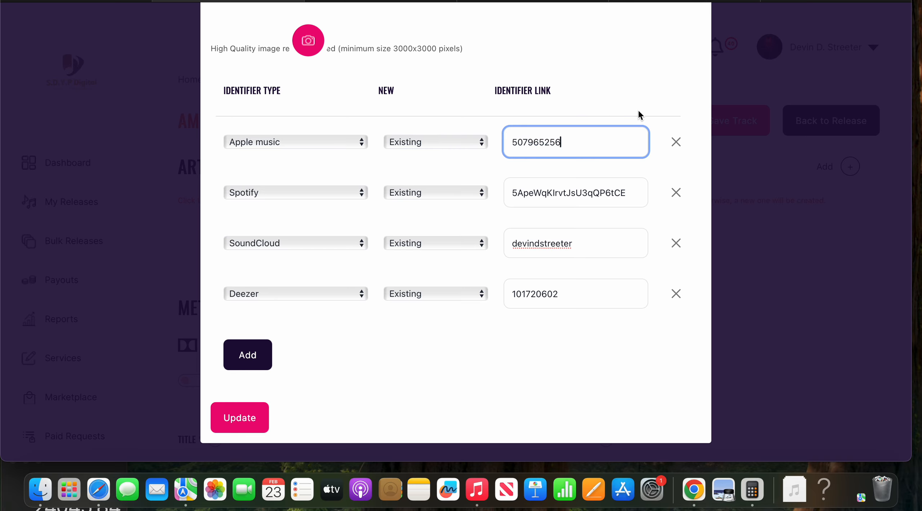
# Step: Return to the Apple Music browser tab and load the Spotify web player in it
pyautogui.click(822, 2)
pyautogui.press('super+l')
pyautogui.write('sp')
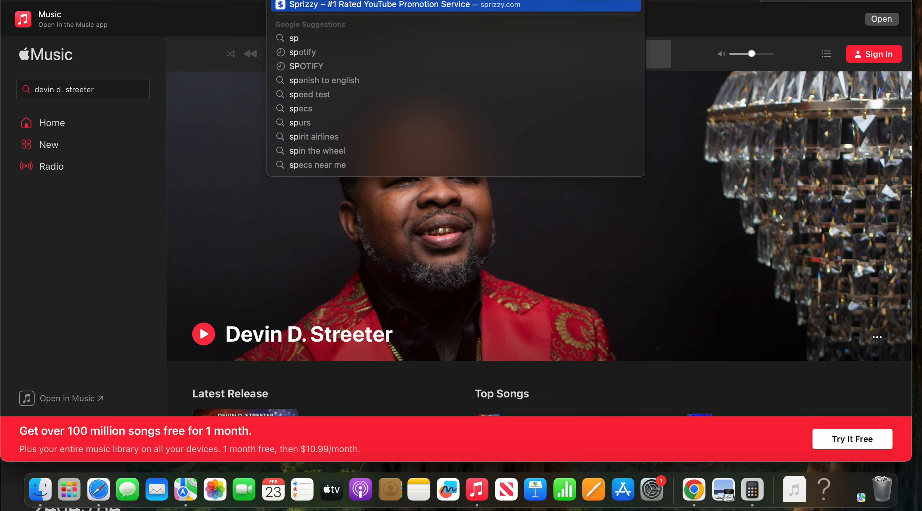
pyautogui.write('otify')
pyautogui.press('Down')
pyautogui.press('Return')
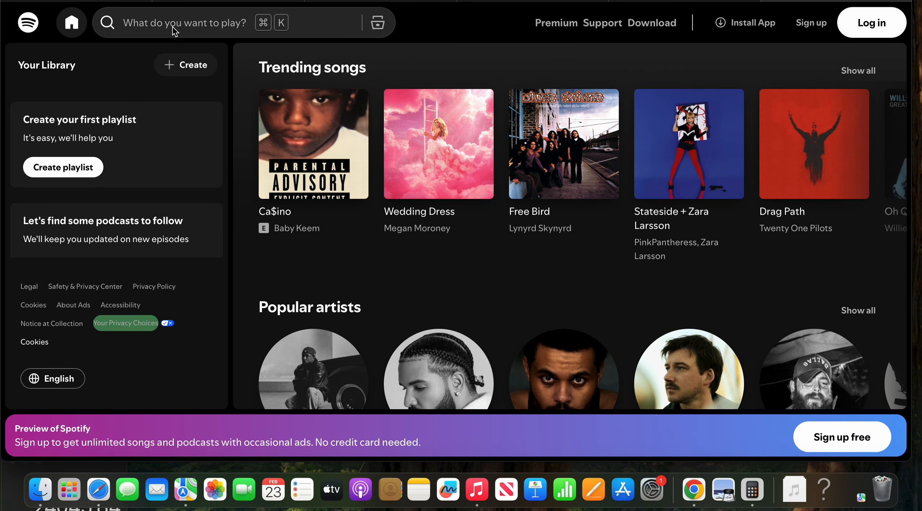
# Step: Search Spotify for the artist by full name and open the artist's page
pyautogui.click(173, 27)
pyautogui.write('devin d.')
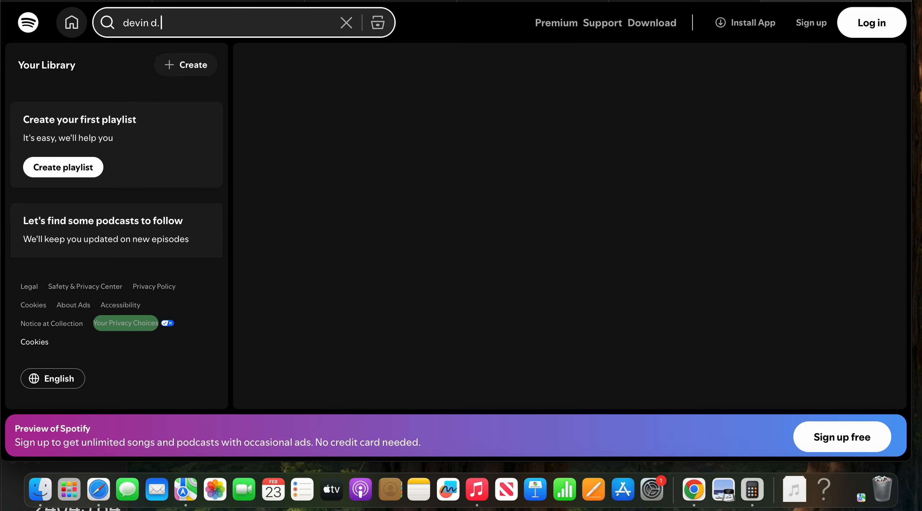
pyautogui.write(' streeter')
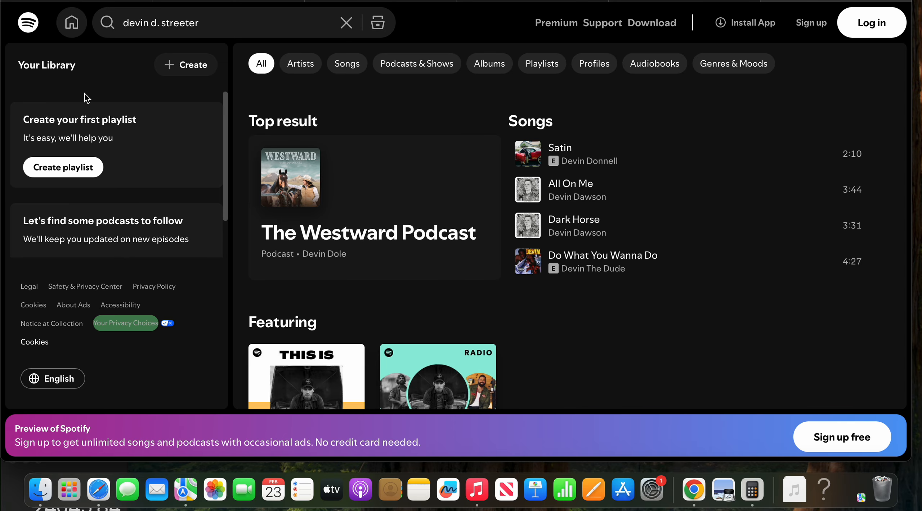
pyautogui.click(353, 237)
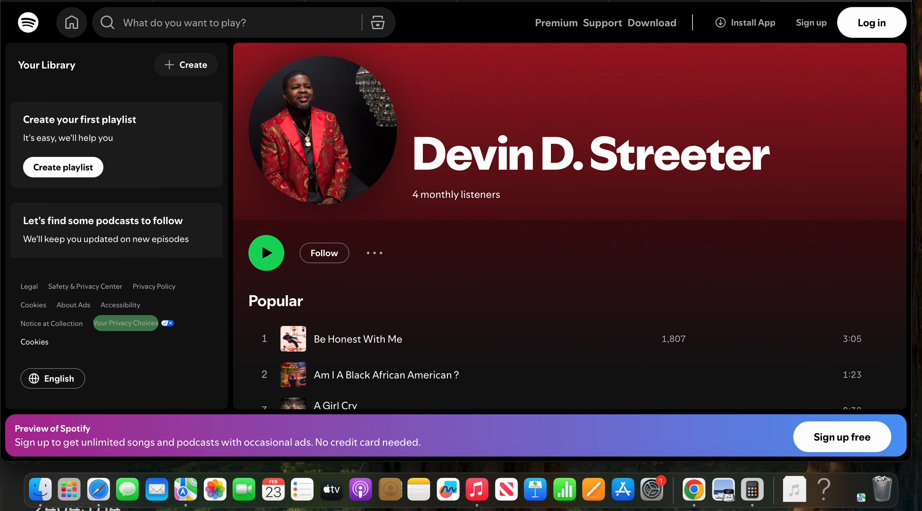
# Step: Check the address of the artist's Spotify page and return to the artist identifiers in S.D.Y.P Digital
pyautogui.click(432, 0)
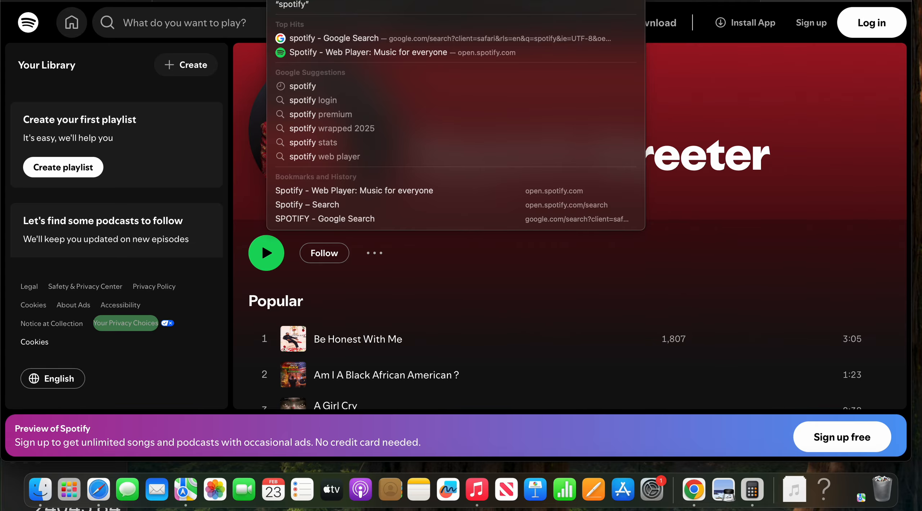
pyautogui.click(218, 1)
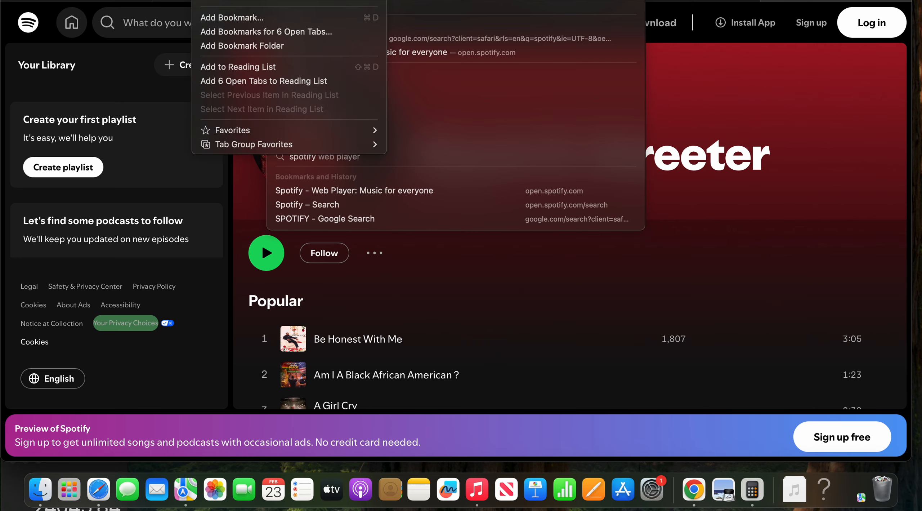
pyautogui.click(683, 1)
pyautogui.click(683, 1)
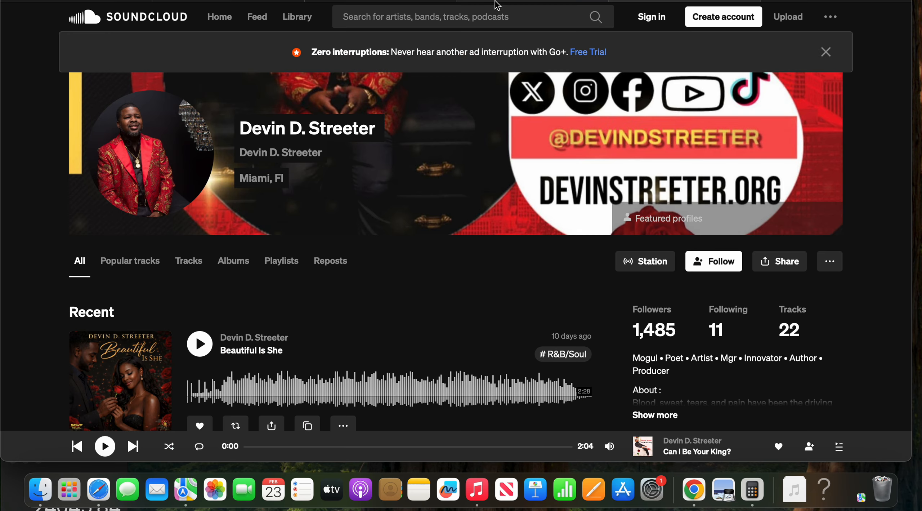
pyautogui.click(294, 4)
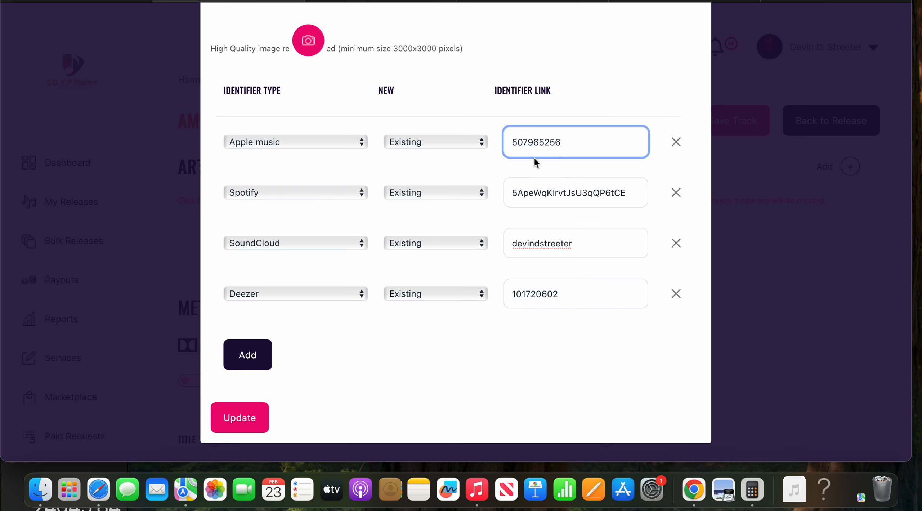
# Step: Review the Spotify identifier and update the artist with the Apple Music, Spotify, SoundCloud and Deezer identifiers
pyautogui.click(513, 196)
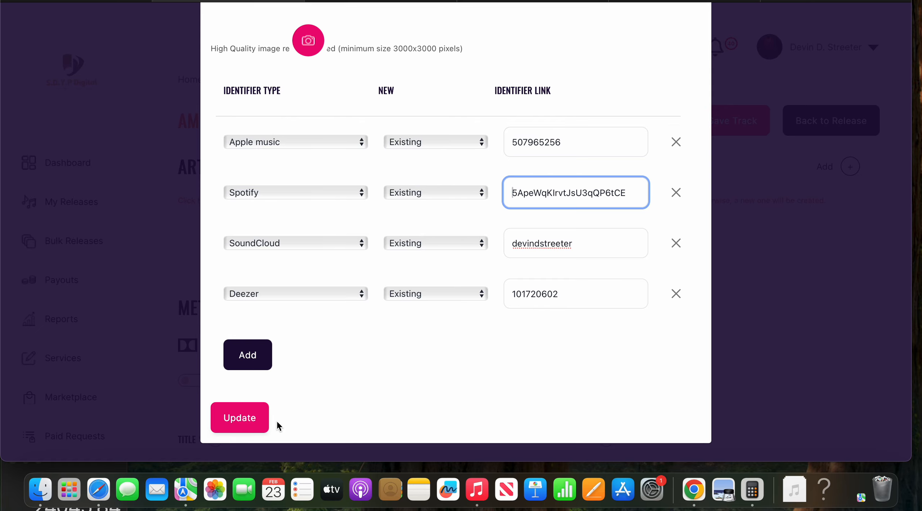
pyautogui.click(241, 429)
pyautogui.scroll(5, 381, 309)
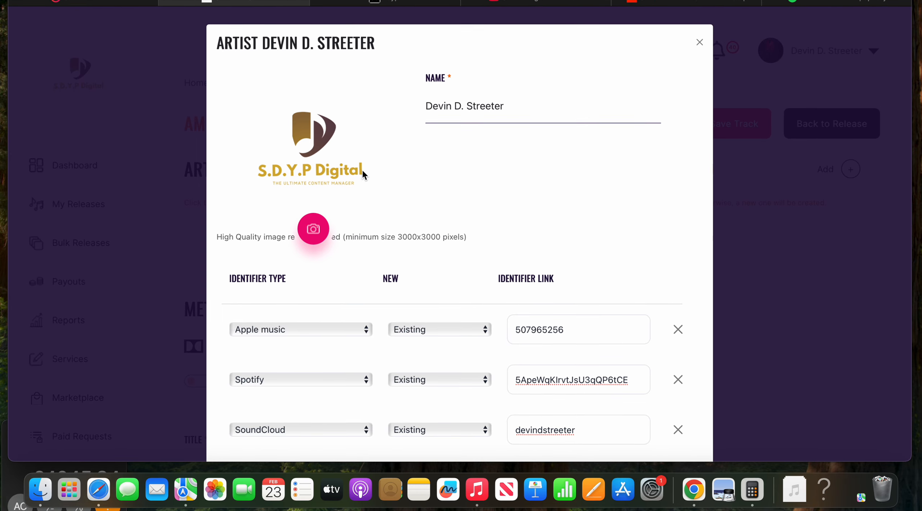
# Step: Try submitting the artist's Apple Music, Spotify, SoundCloud and Deezer identifiers again
pyautogui.scroll(-5, 308, 148)
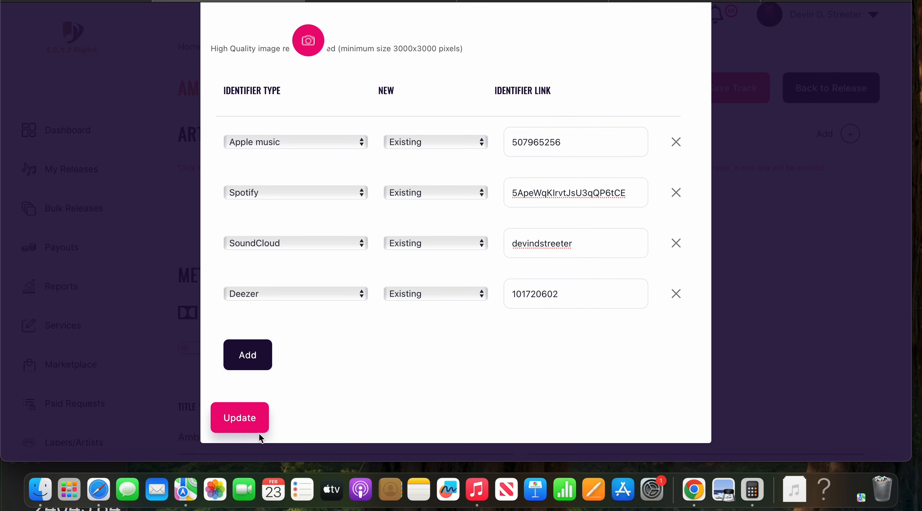
pyautogui.click(253, 424)
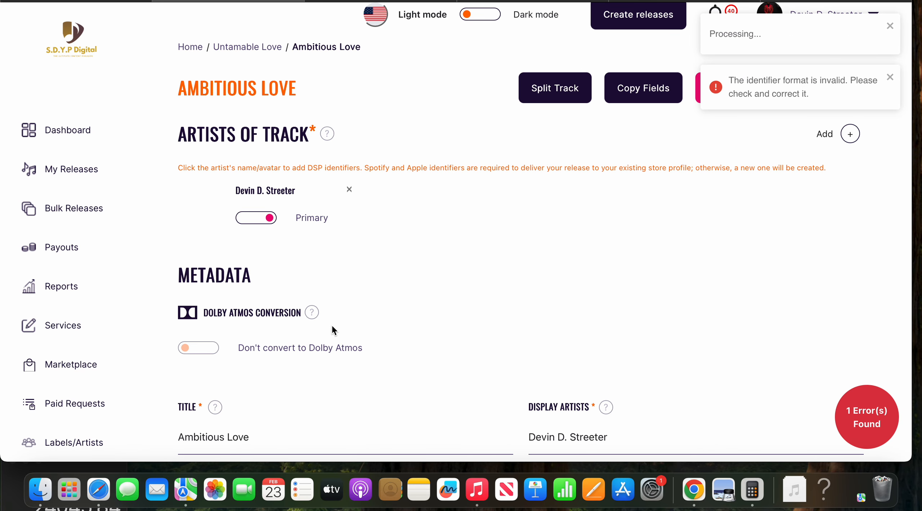
# Step: Review the Ambitious Love track's title, ISRC, copyright, genre, audio language, explicit content and lyrics settings
pyautogui.scroll(-7, 331, 326)
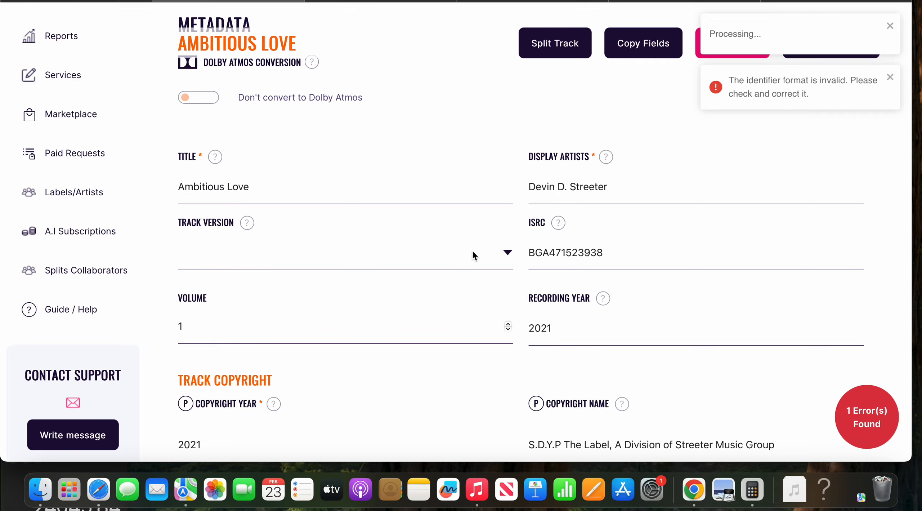
pyautogui.scroll(-2, 293, 285)
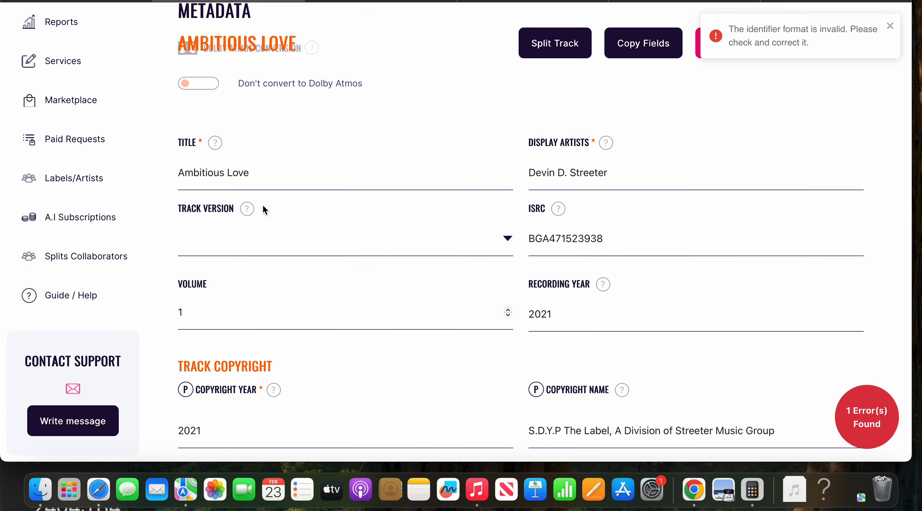
pyautogui.scroll(-2, 334, 232)
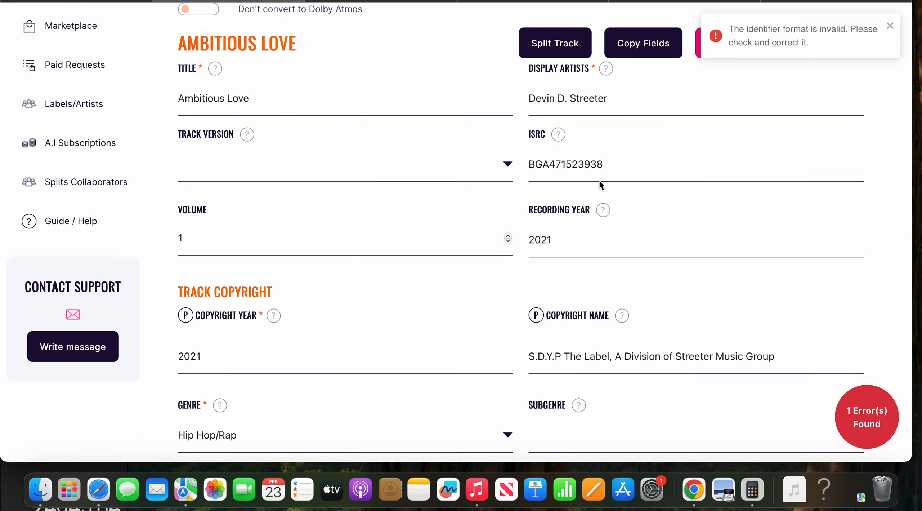
pyautogui.scroll(-3, 579, 177)
pyautogui.scroll(1, 578, 168)
pyautogui.scroll(-2, 578, 168)
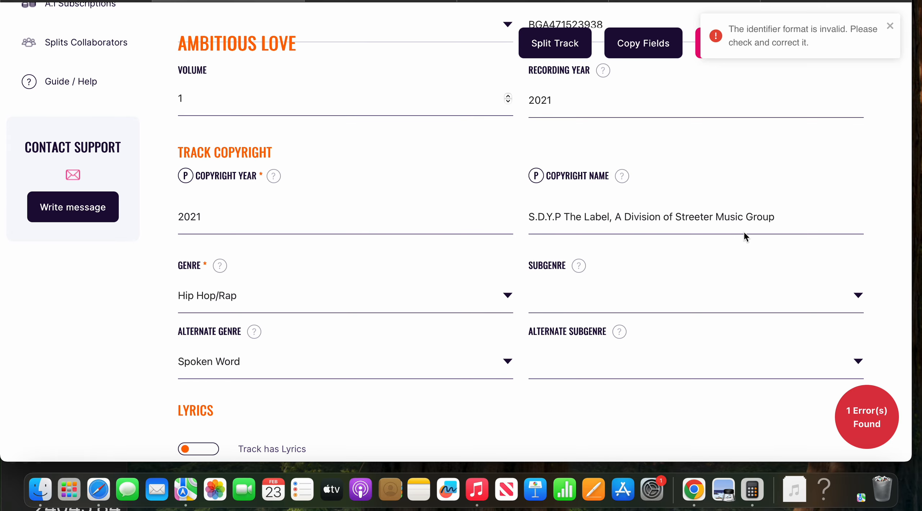
pyautogui.click(765, 227)
pyautogui.scroll(-4, 681, 227)
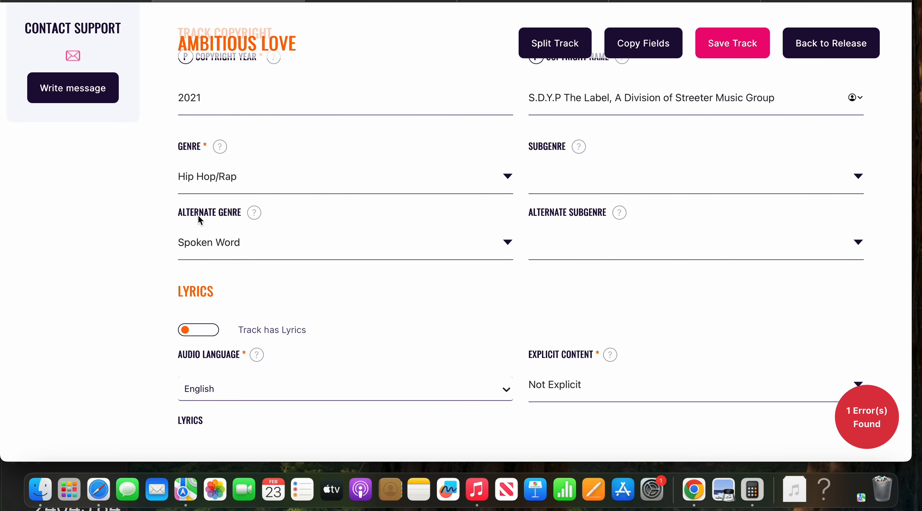
pyautogui.scroll(-3, 184, 289)
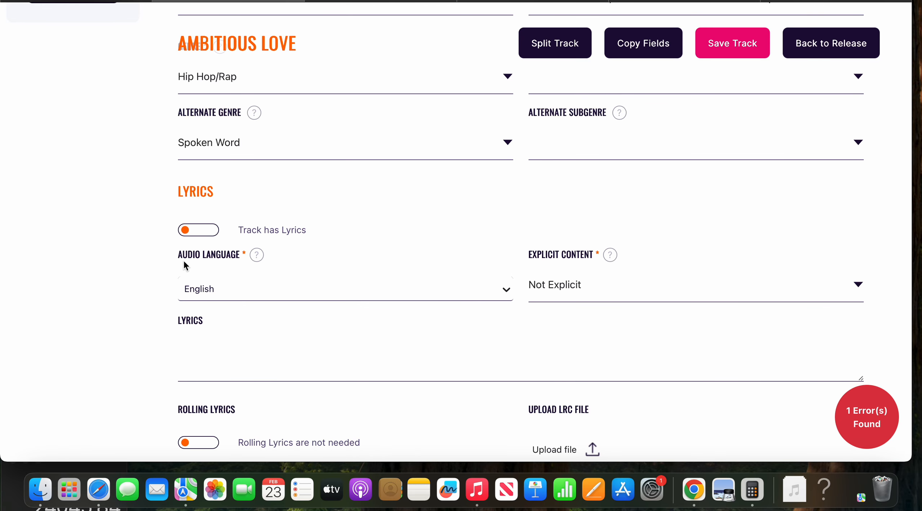
pyautogui.scroll(-2, 184, 261)
pyautogui.scroll(1, 183, 261)
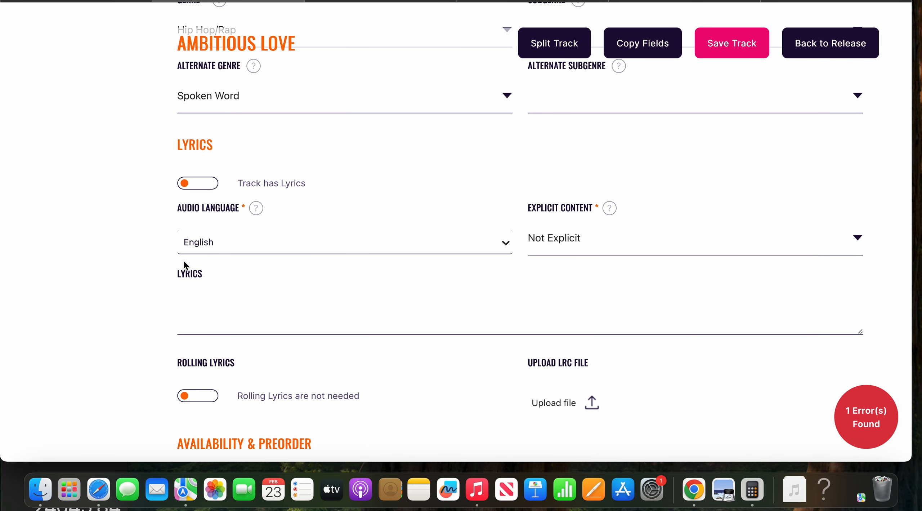
pyautogui.scroll(-1, 184, 261)
pyautogui.scroll(-1, 183, 262)
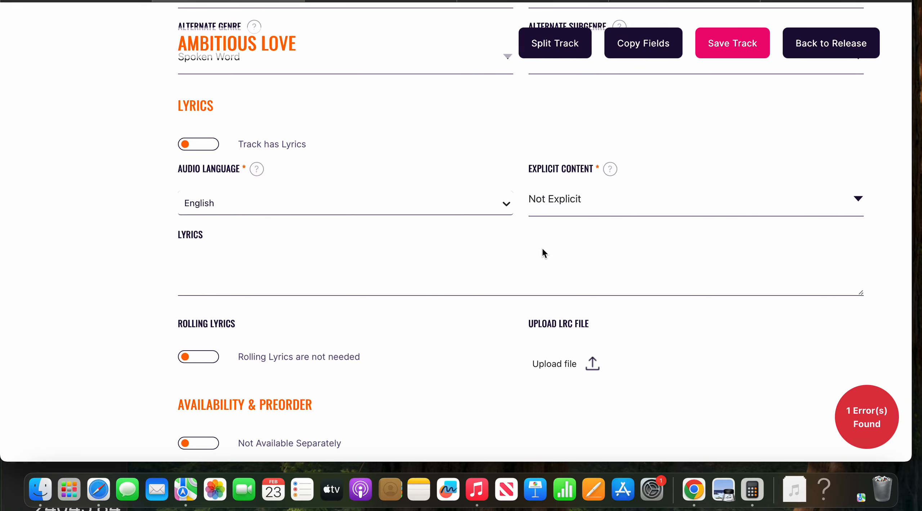
pyautogui.scroll(-2, 543, 248)
pyautogui.scroll(-1, 543, 247)
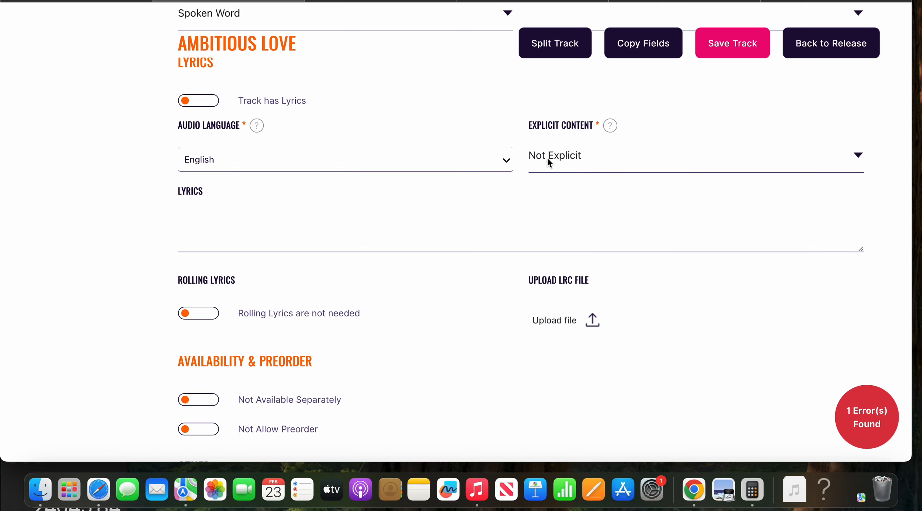
# Step: Set the track release date of Ambitious Love to 11/01/2021
pyautogui.scroll(-15, 411, 251)
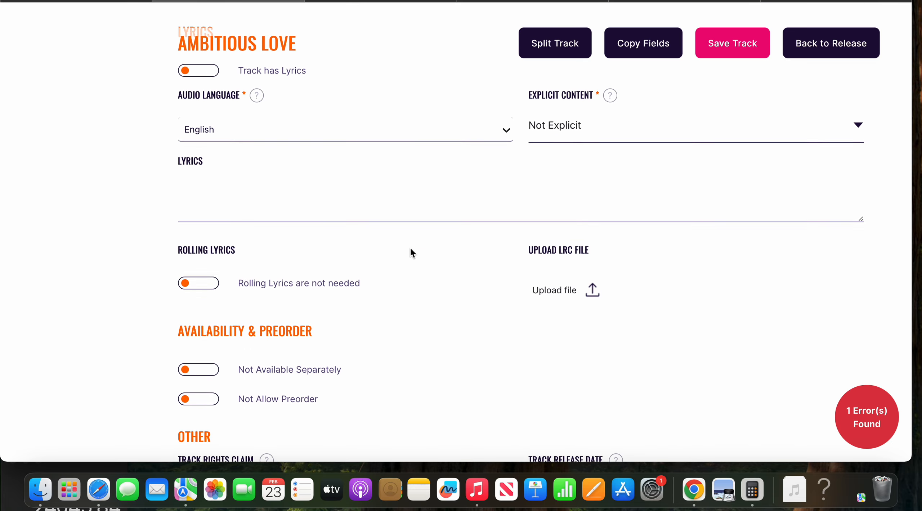
pyautogui.scroll(-1, 411, 248)
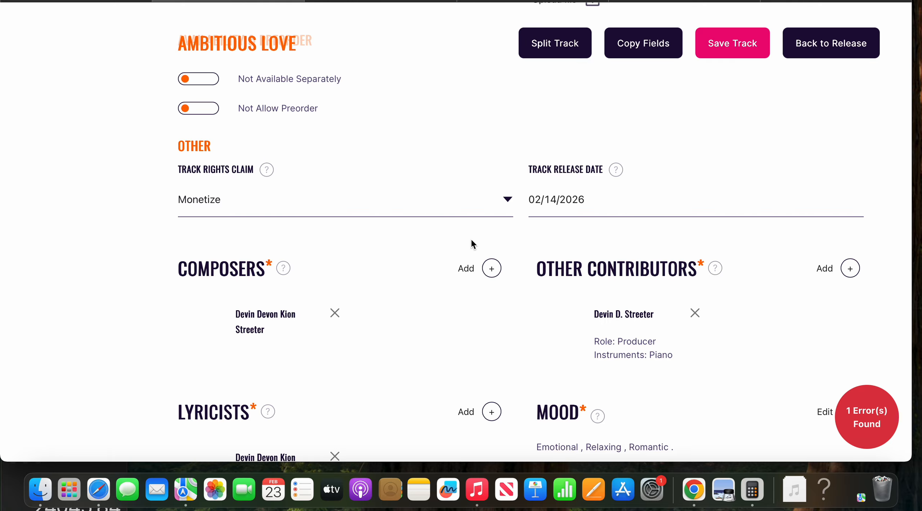
pyautogui.click(537, 207)
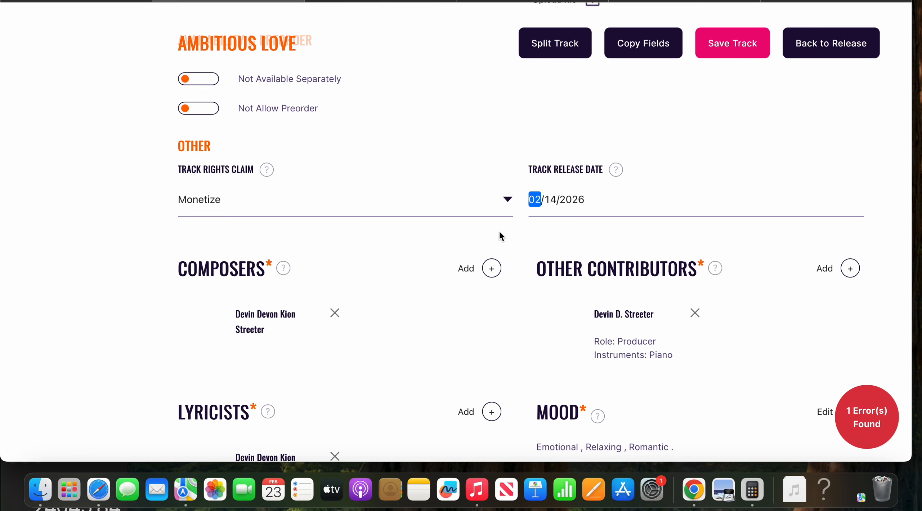
pyautogui.write('111')
pyautogui.write('/20221')
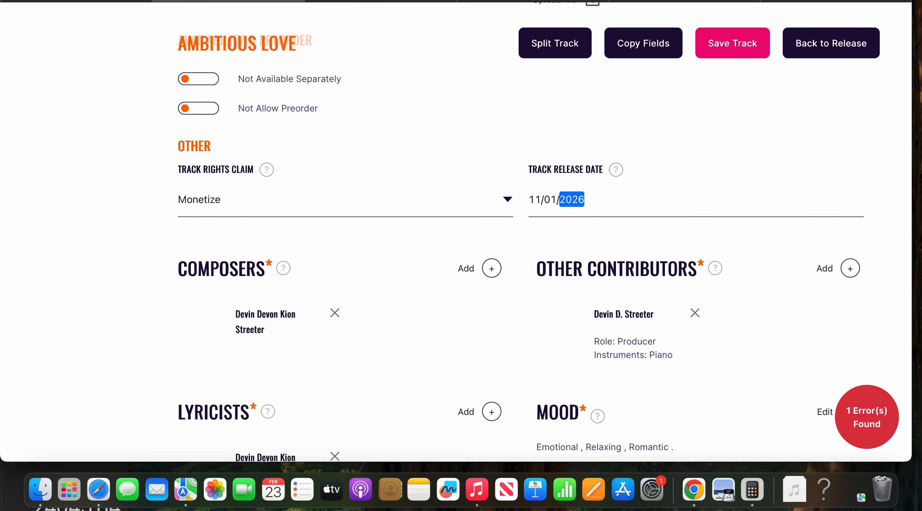
pyautogui.write('2026')
pyautogui.write('2021')
pyautogui.click(545, 124)
# Step: Review the track's composers, contributors, lyricists, mood, instruments and publishing information, and save the track
pyautogui.scroll(-3, 544, 124)
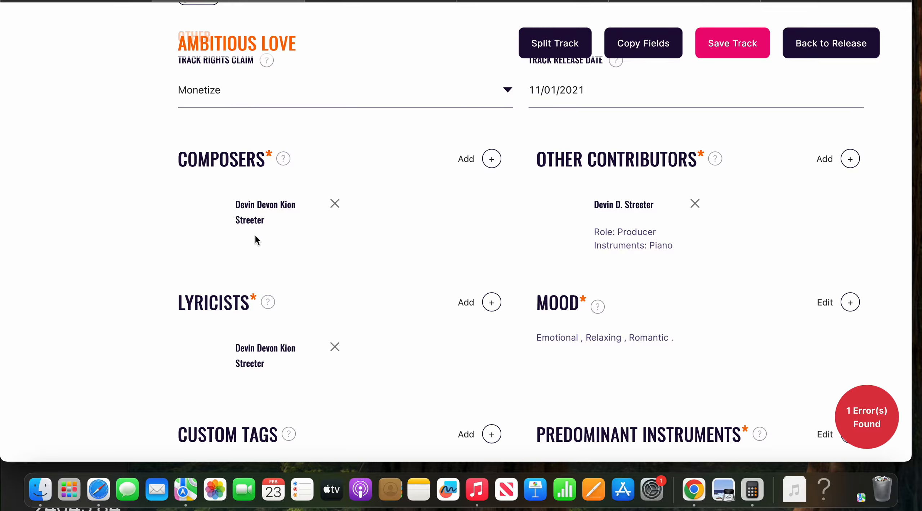
pyautogui.scroll(-2, 346, 279)
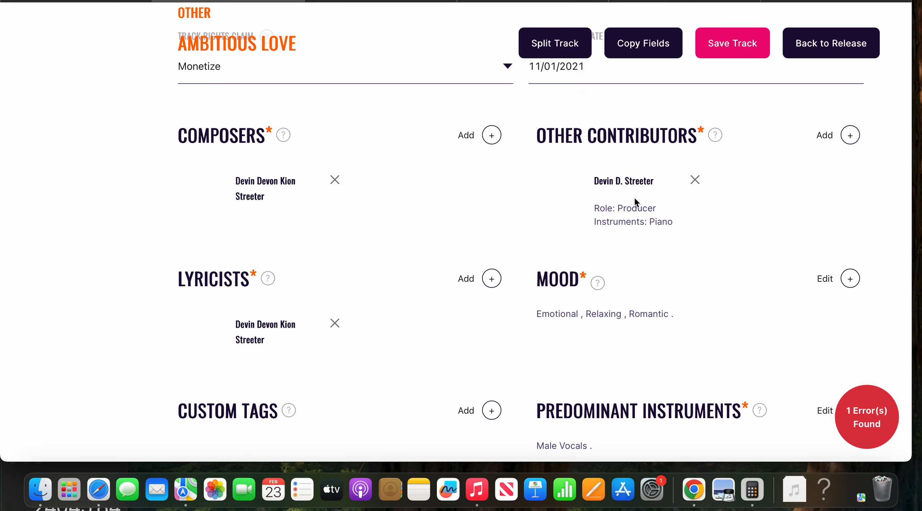
pyautogui.scroll(-5, 634, 199)
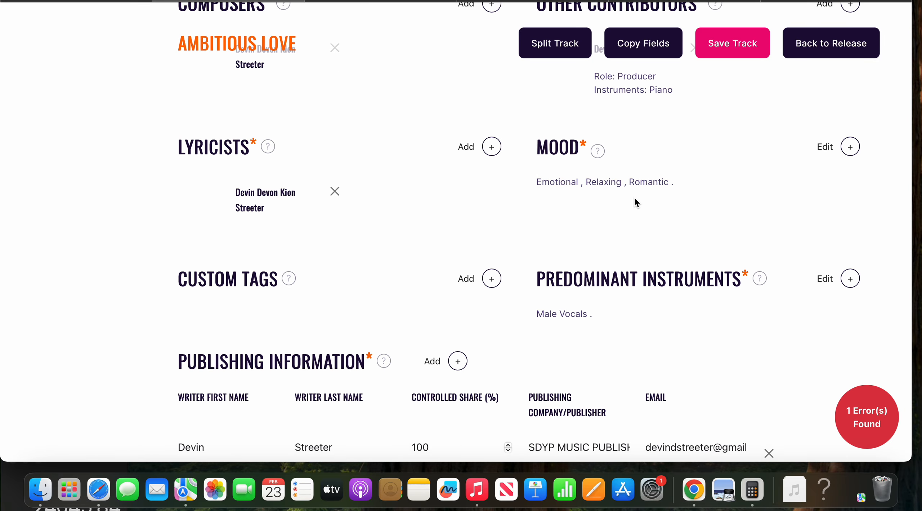
pyautogui.scroll(1, 636, 204)
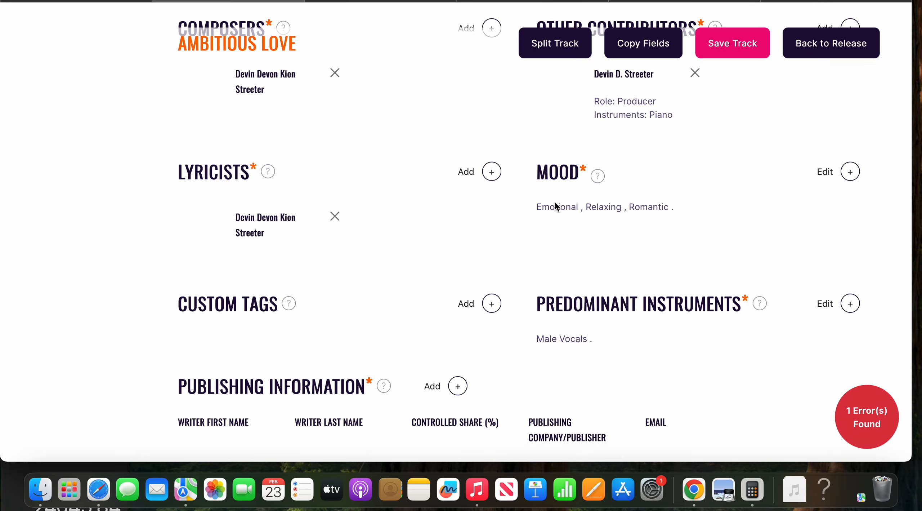
pyautogui.scroll(-5, 677, 212)
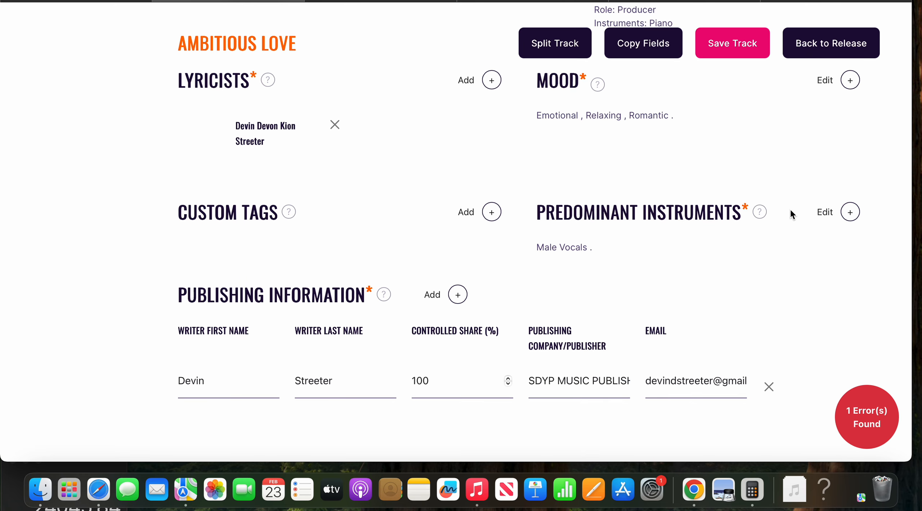
pyautogui.scroll(-1, 790, 210)
pyautogui.scroll(10, 459, 240)
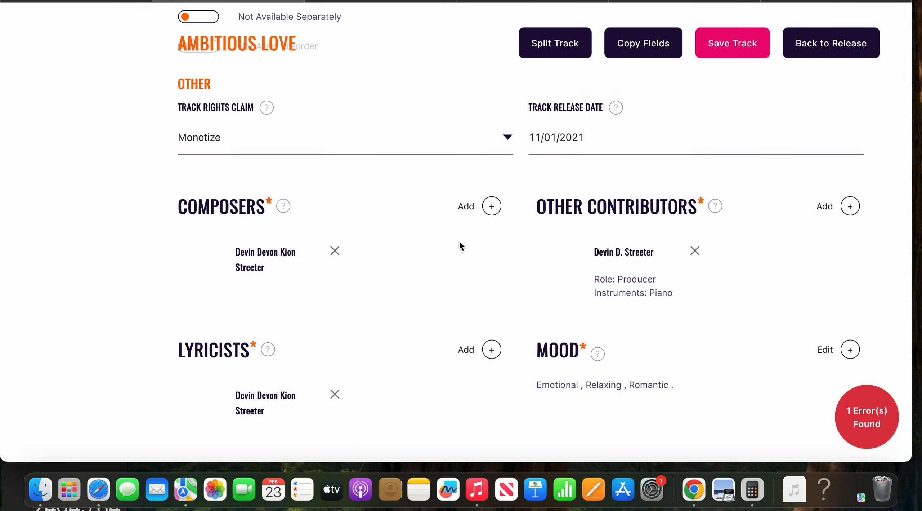
pyautogui.scroll(15, 459, 246)
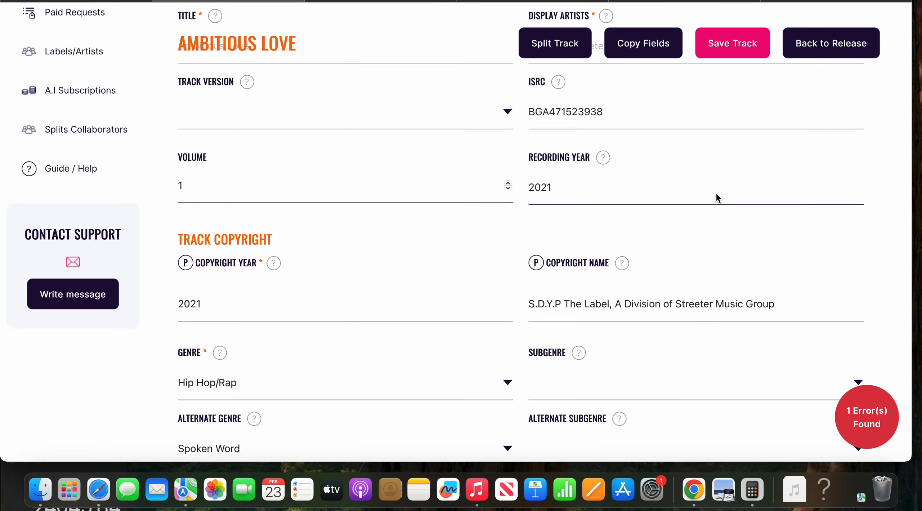
pyautogui.click(713, 137)
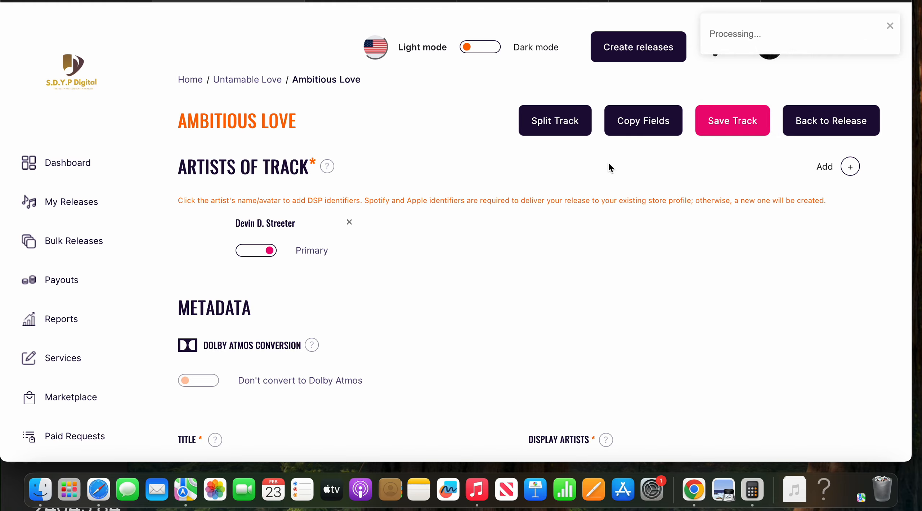
# Step: Copy all metadata fields from Ambitious Love to the track Can We Sit Down & Talk
pyautogui.click(643, 127)
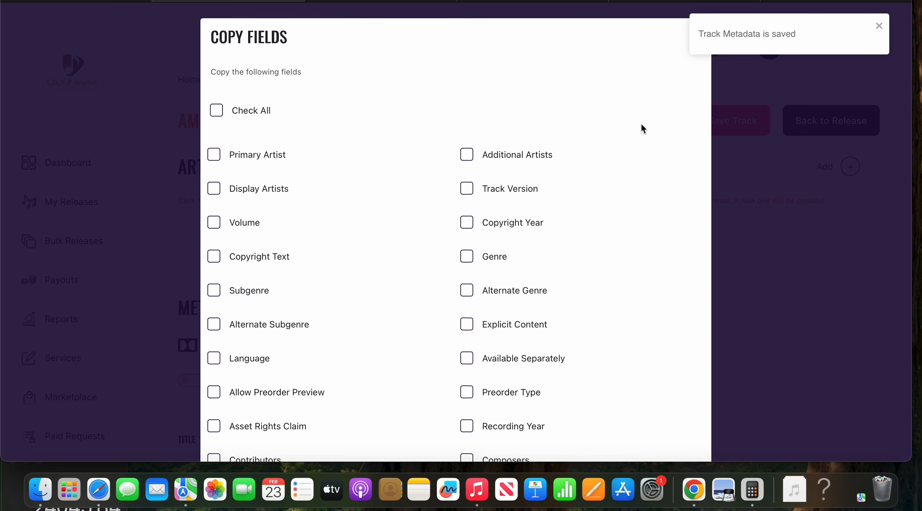
pyautogui.click(218, 120)
pyautogui.scroll(-10, 323, 277)
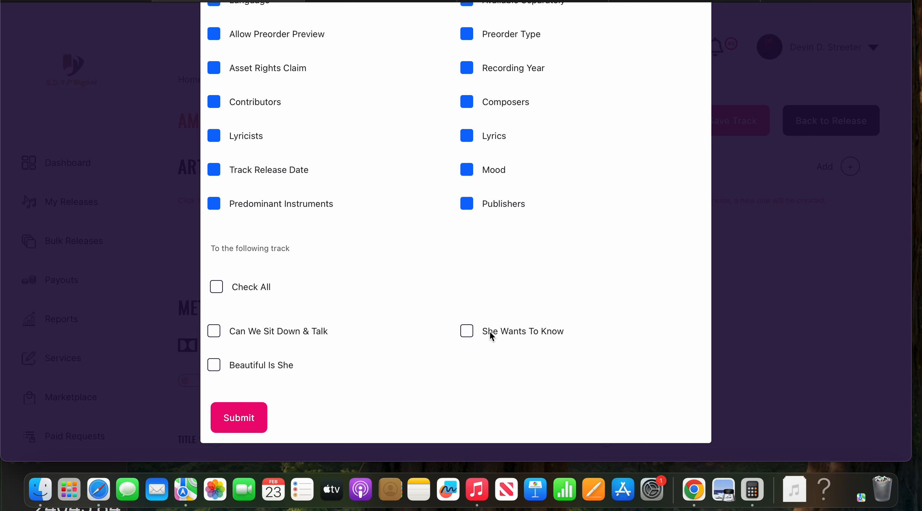
pyautogui.click(220, 334)
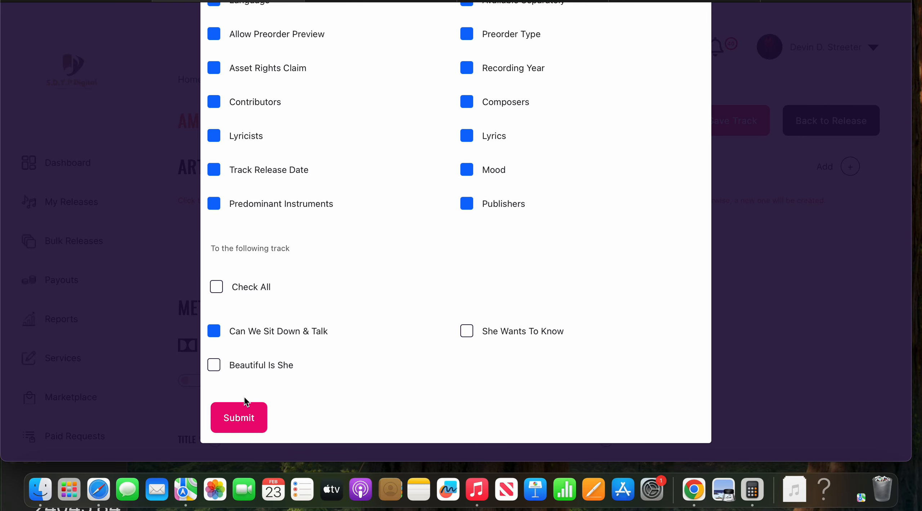
pyautogui.click(249, 419)
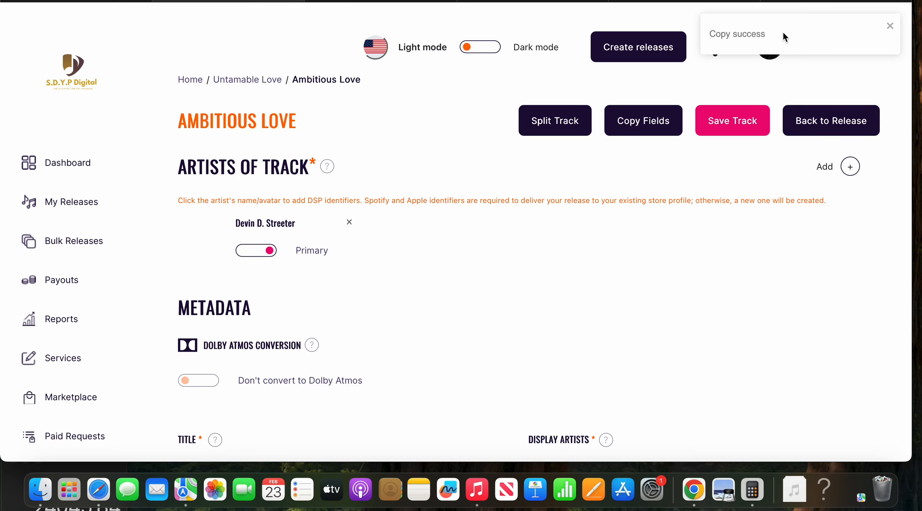
# Step: Copy all metadata fields from Ambitious Love to She Wants To Know and return to the release's track list
pyautogui.click(650, 112)
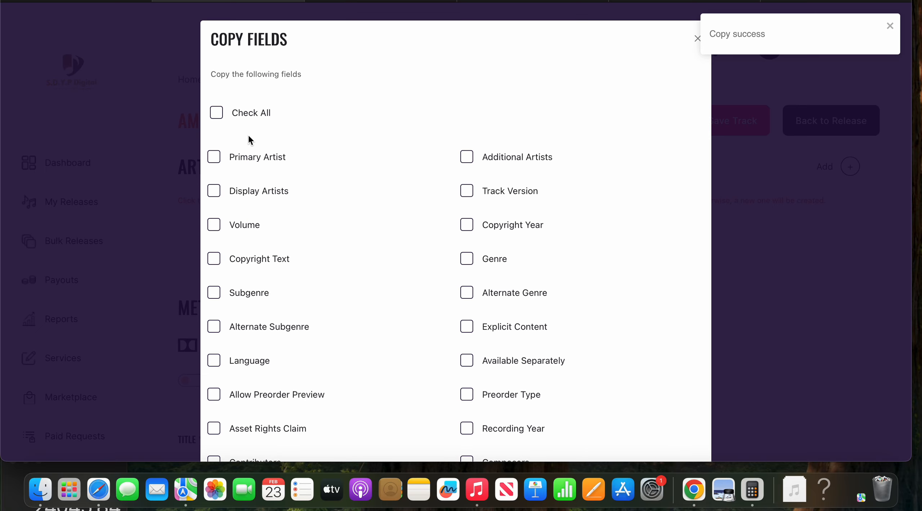
pyautogui.click(220, 114)
pyautogui.scroll(-10, 221, 116)
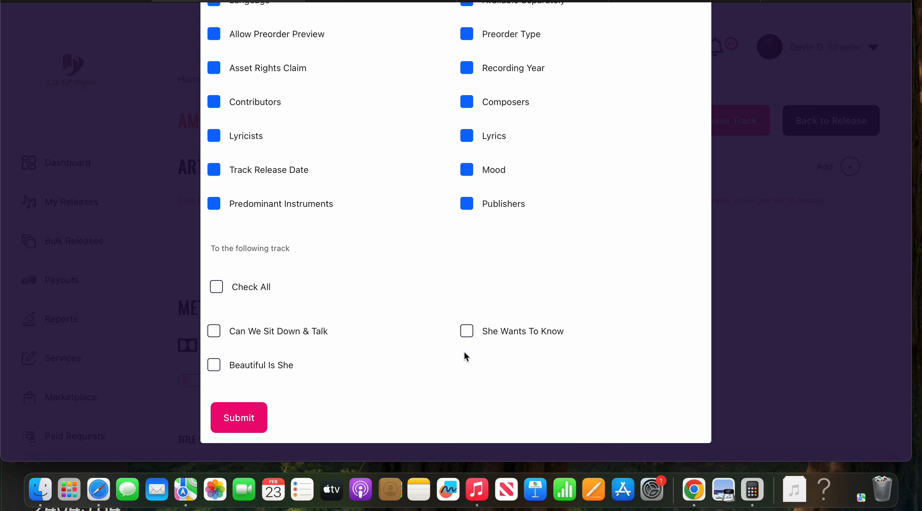
pyautogui.click(239, 427)
pyautogui.click(240, 426)
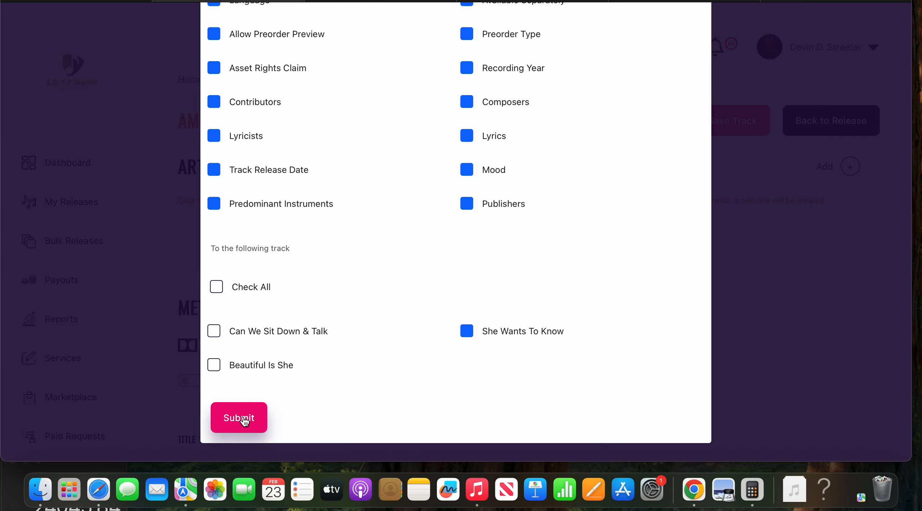
pyautogui.click(245, 421)
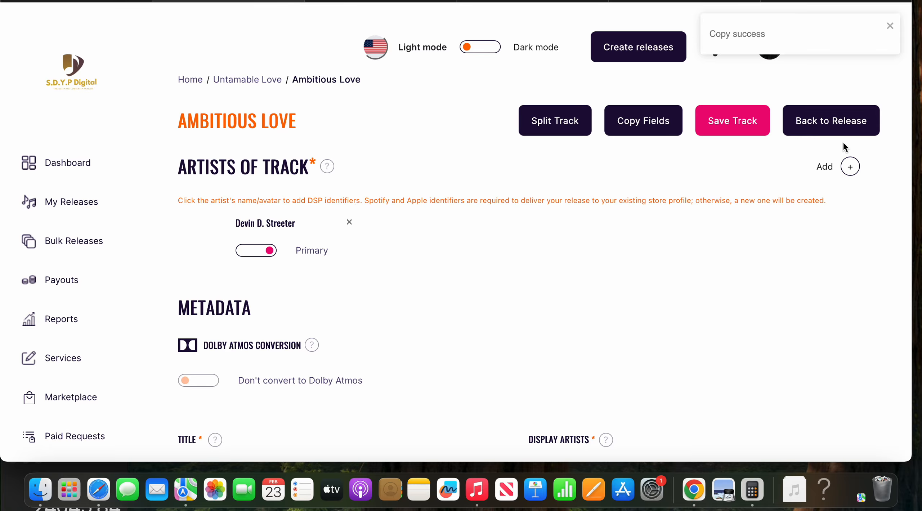
pyautogui.click(827, 127)
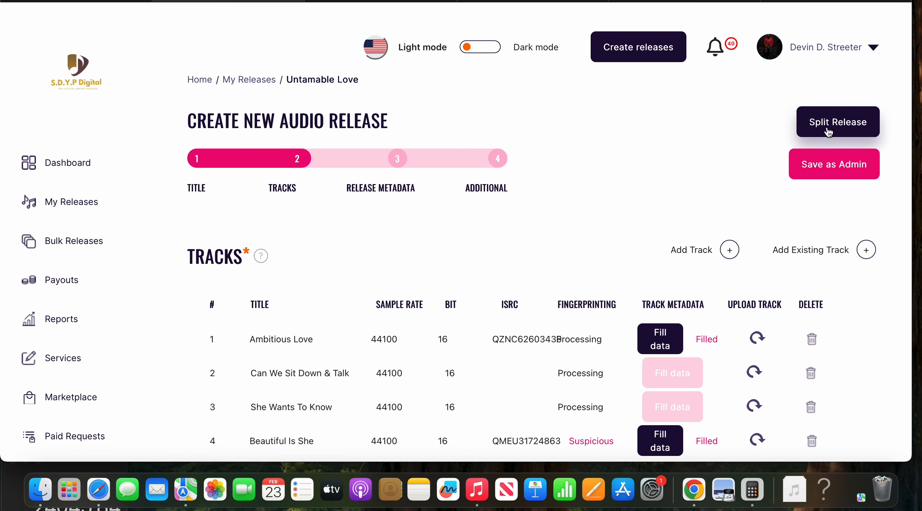
pyautogui.scroll(-1, 627, 388)
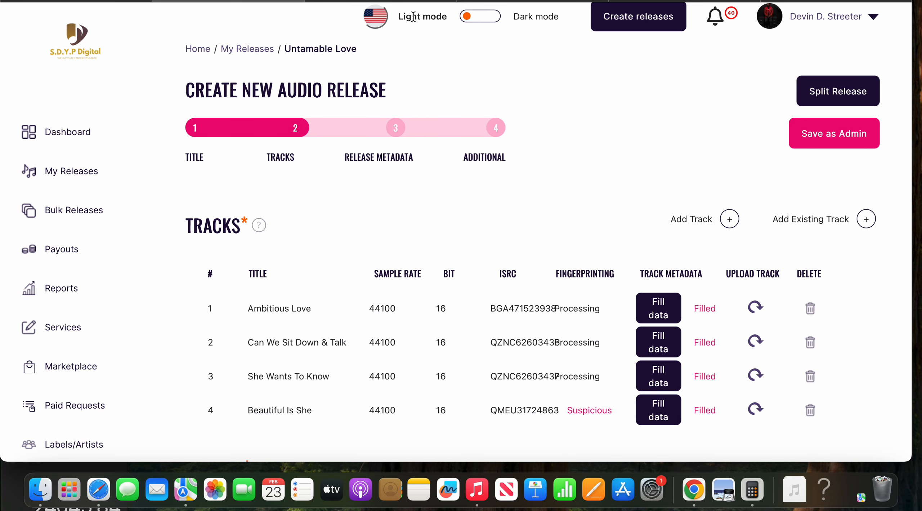
# Step: Switch to the browser tab with the existing album and view the ISRCs in its track list
pyautogui.click(382, 1)
pyautogui.scroll(-10, 370, 196)
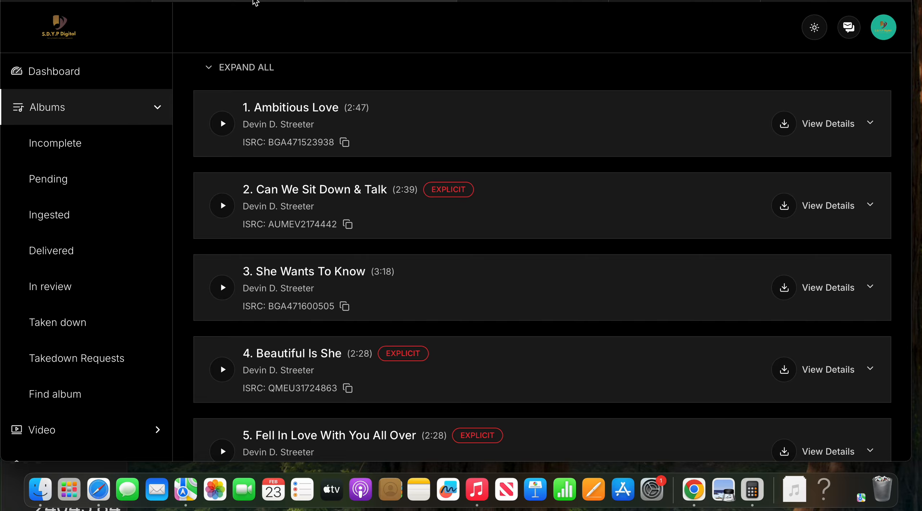
pyautogui.scroll(1, 308, 125)
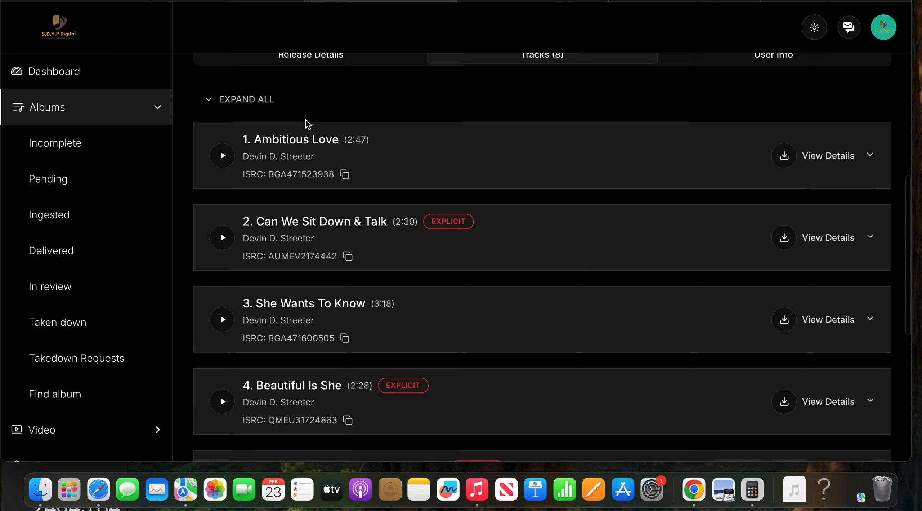
# Step: Copy the ISRC AUMEV2174442 from the existing album and replace the ISRC of Can We Sit Down & Talk with it
pyautogui.click(348, 257)
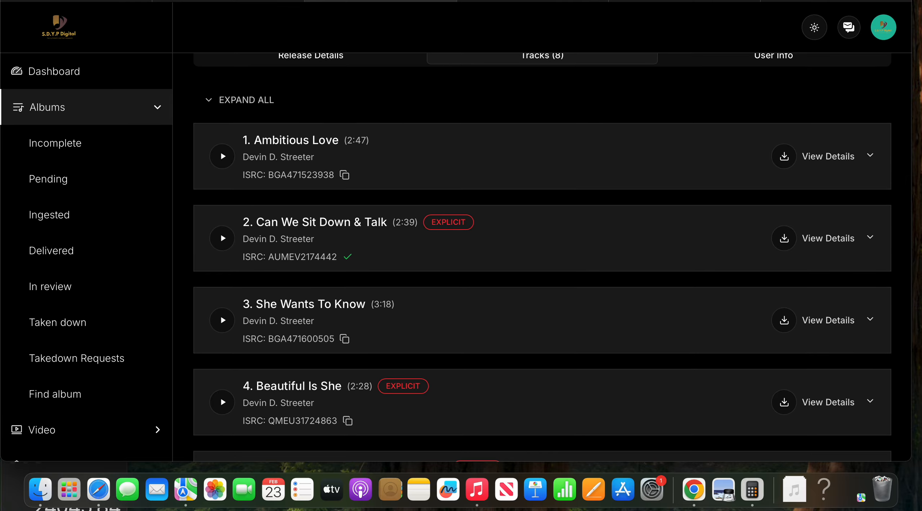
pyautogui.click(266, 0)
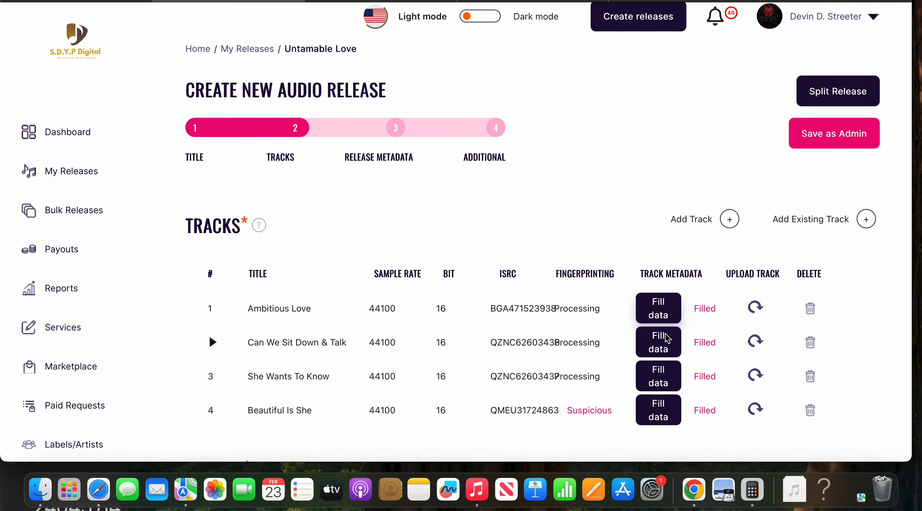
pyautogui.click(659, 341)
pyautogui.scroll(-10, 591, 335)
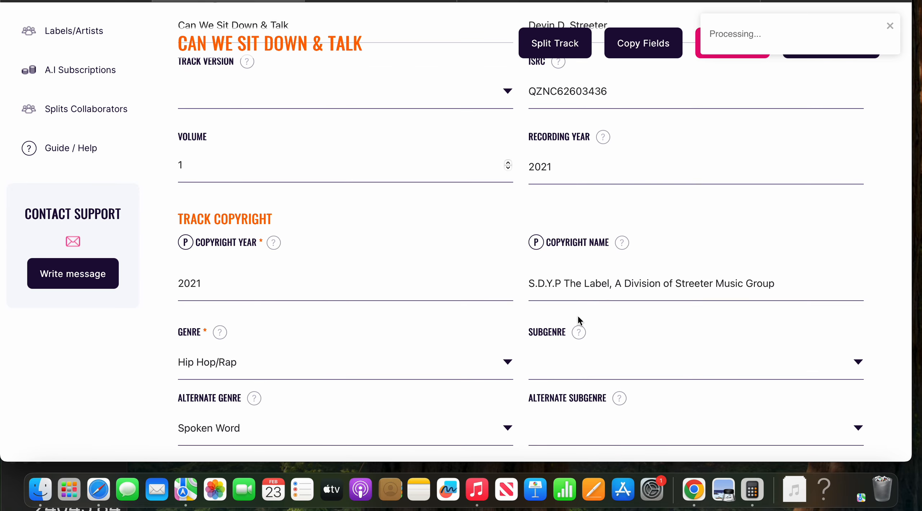
pyautogui.moveTo(624, 170); pyautogui.dragTo(509, 161)
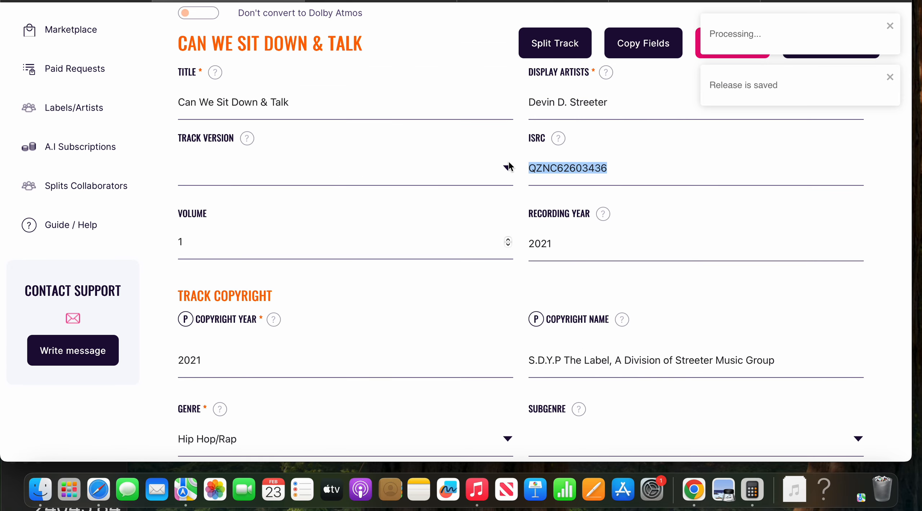
pyautogui.press('super+v')
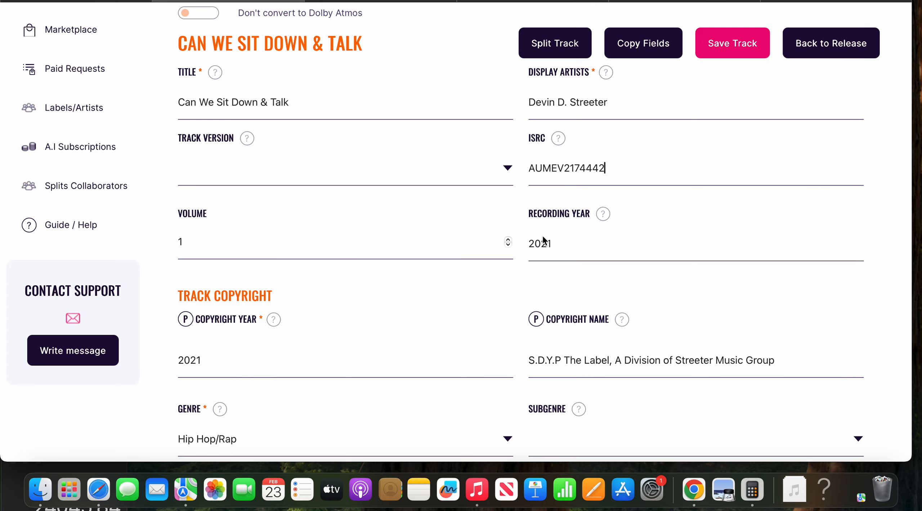
# Step: Review the metadata, composers, contributors, mood and publishing information of Can We Sit Down & Talk, and save the track
pyautogui.scroll(10, 552, 292)
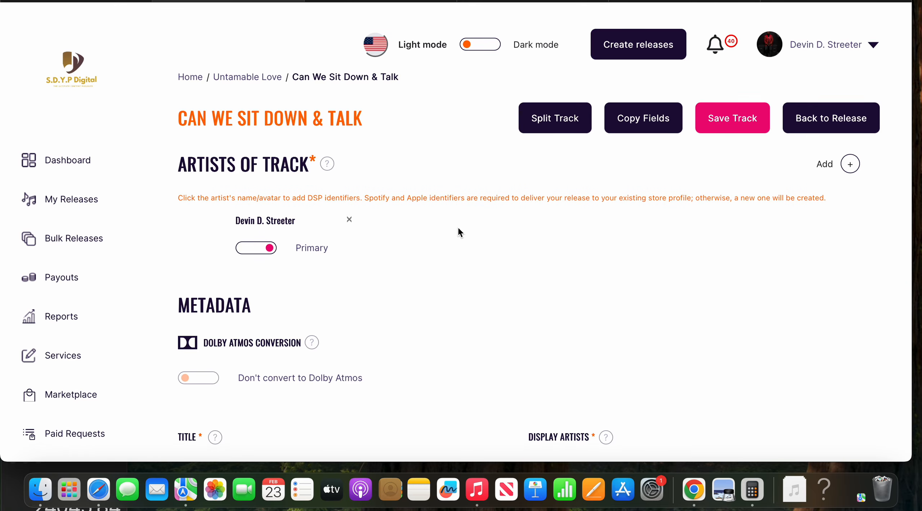
pyautogui.scroll(-10, 458, 231)
pyautogui.scroll(-1, 459, 231)
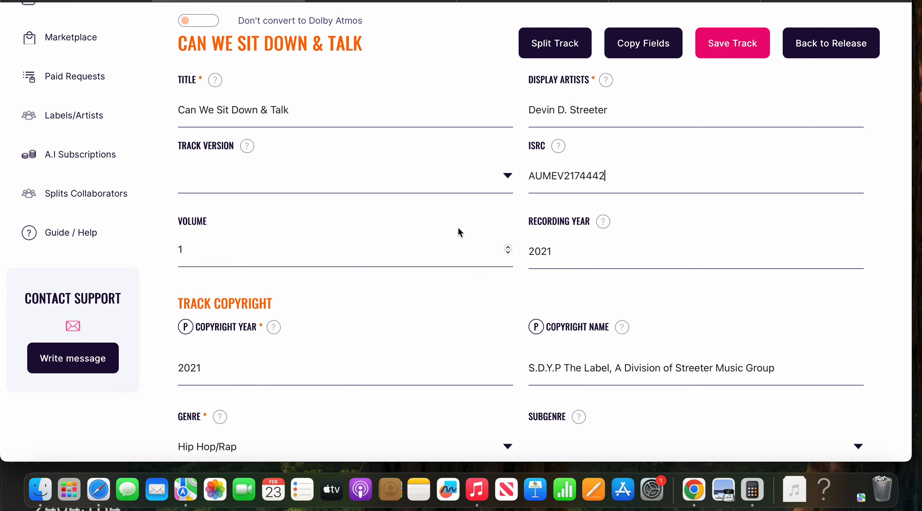
pyautogui.scroll(-10, 458, 229)
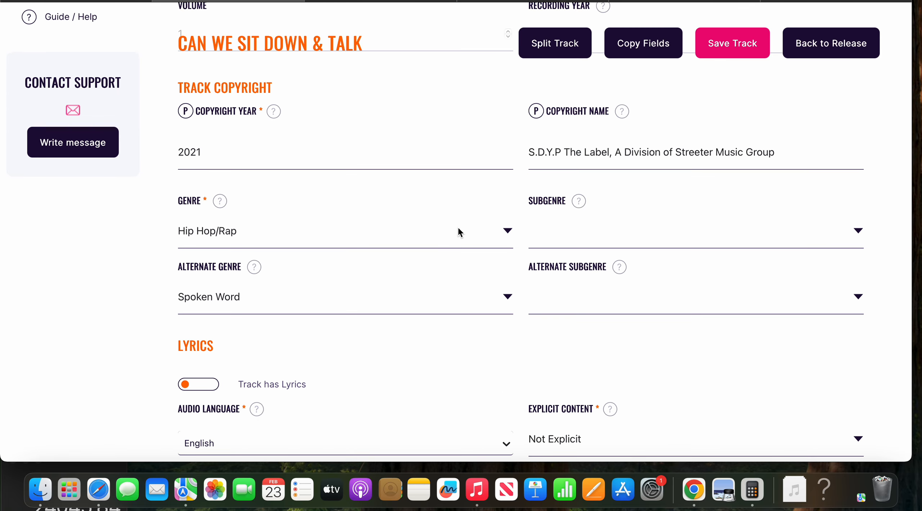
pyautogui.scroll(-20, 459, 230)
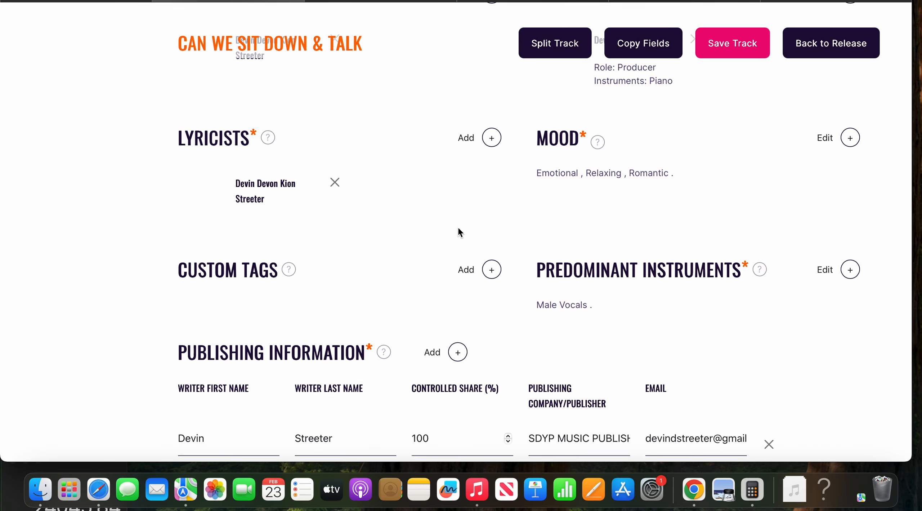
pyautogui.scroll(8, 457, 227)
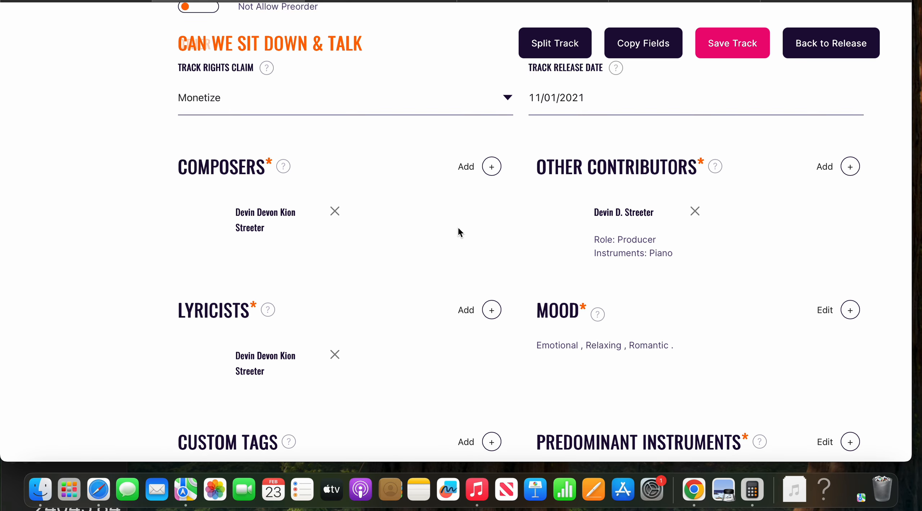
pyautogui.click(733, 54)
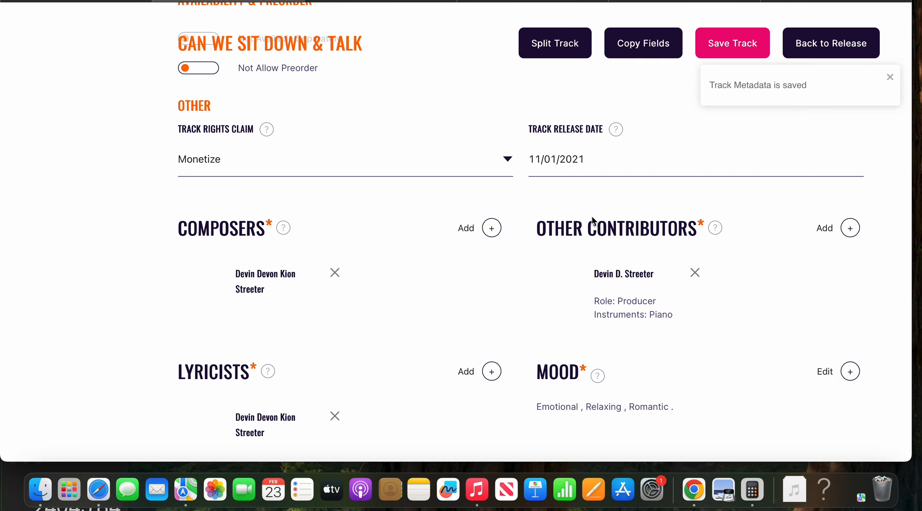
# Step: Clear the Display Artists field of Can We Sit Down & Talk and try to save the track without it
pyautogui.scroll(15, 591, 217)
pyautogui.scroll(10, 591, 215)
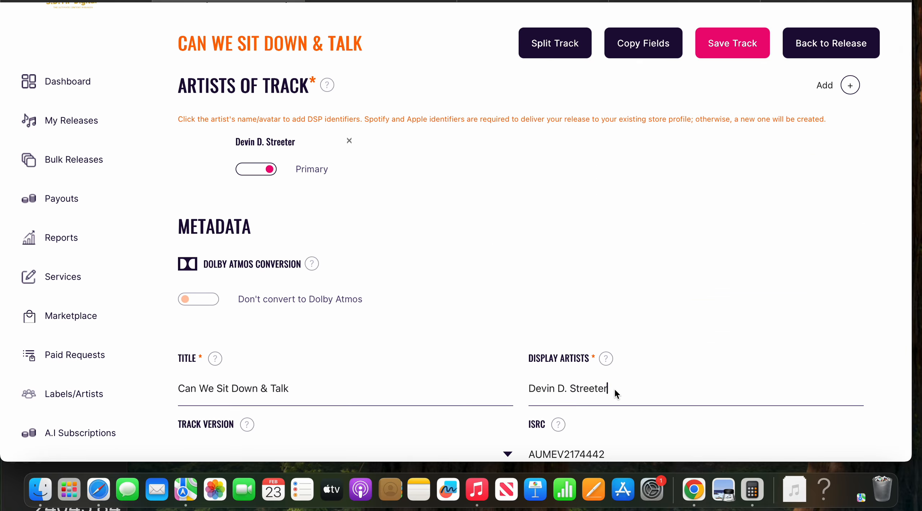
pyautogui.moveTo(615, 389); pyautogui.dragTo(458, 391)
pyautogui.press('BackSpace')
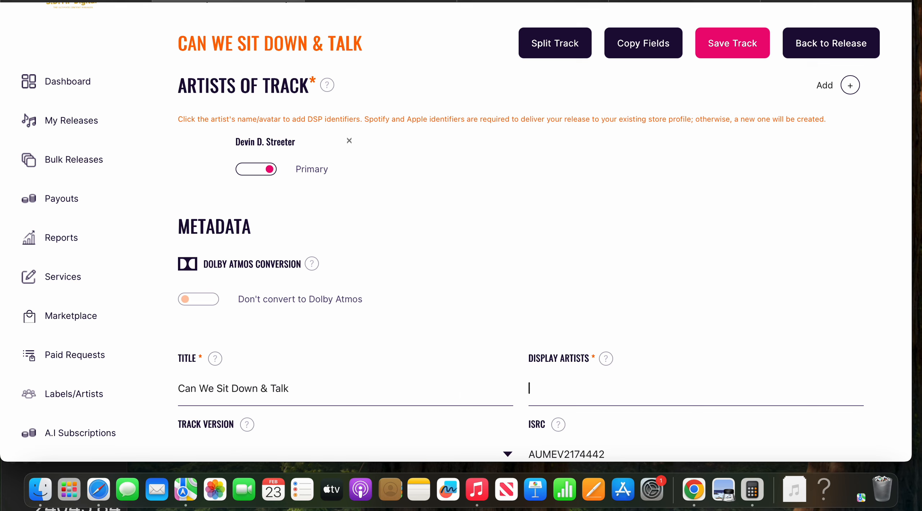
pyautogui.click(738, 44)
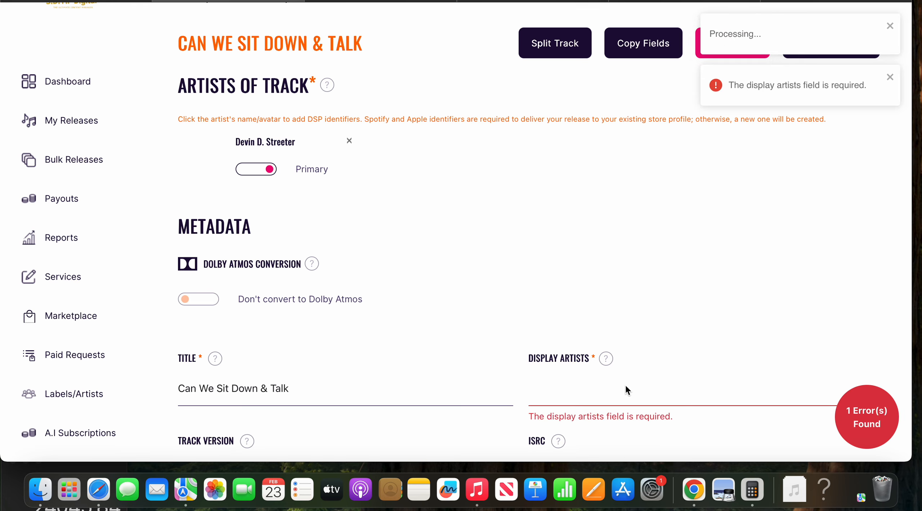
# Step: Enter the artist's name in the Display Artists field, save the track and return to the release's track list
pyautogui.write('Devin D. Streeter')
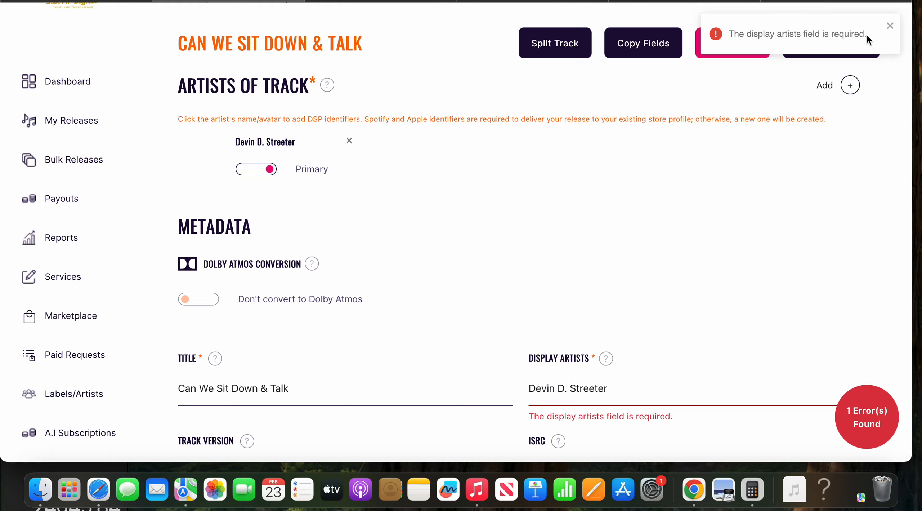
pyautogui.click(889, 27)
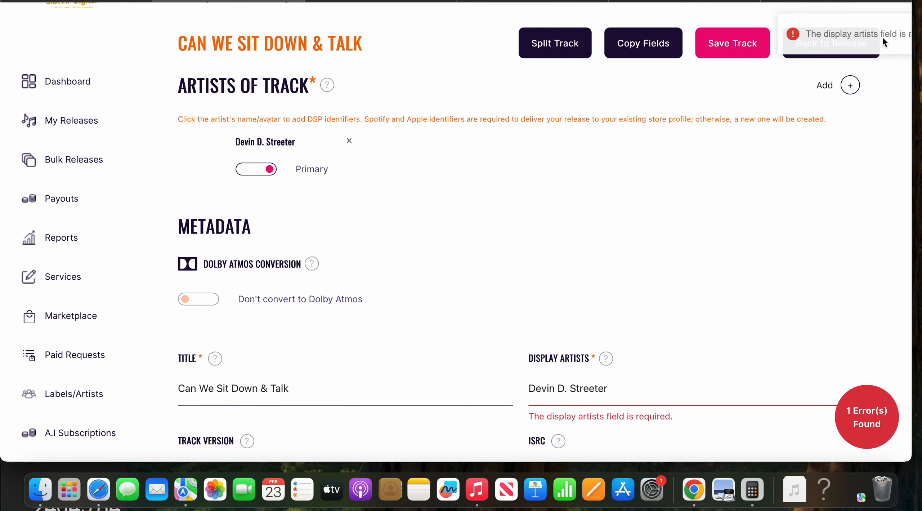
pyautogui.click(753, 50)
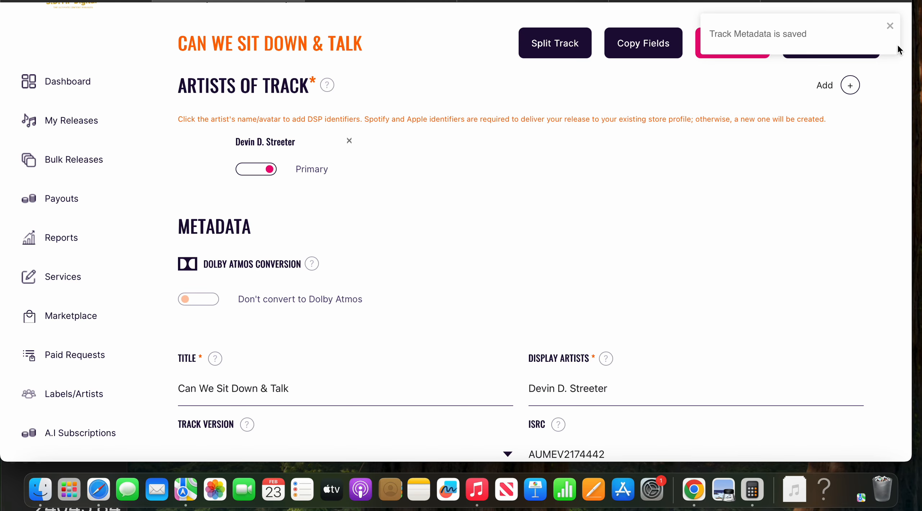
pyautogui.click(897, 23)
pyautogui.click(831, 44)
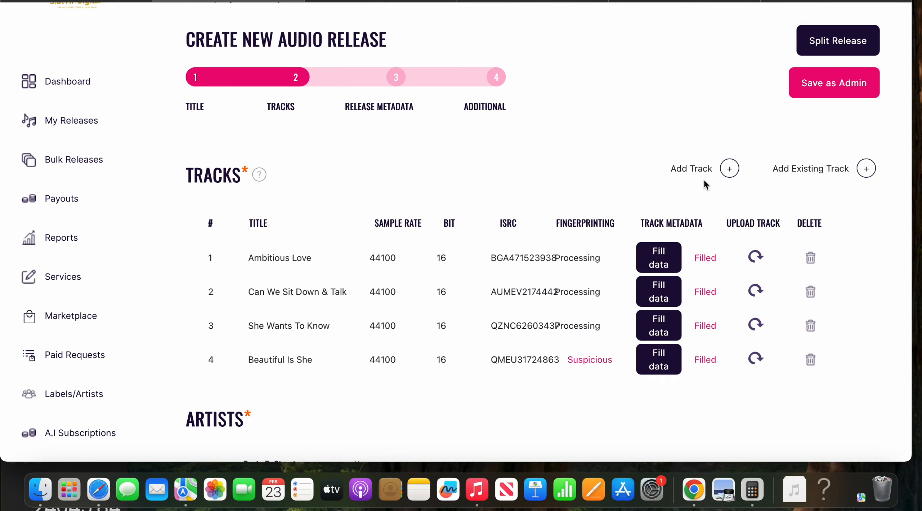
# Step: Copy the ISRC BGA471600505 from the existing album into the ISRC field of She Wants To Know
pyautogui.click(659, 329)
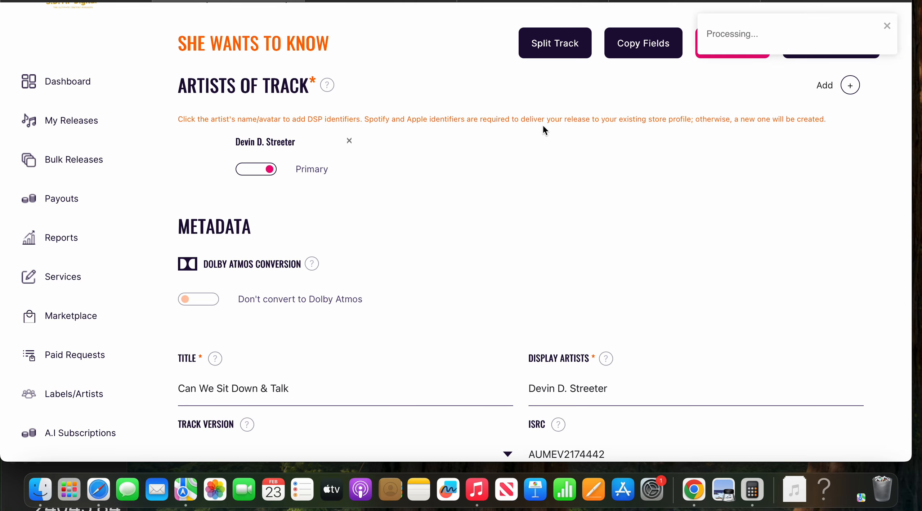
pyautogui.click(388, 1)
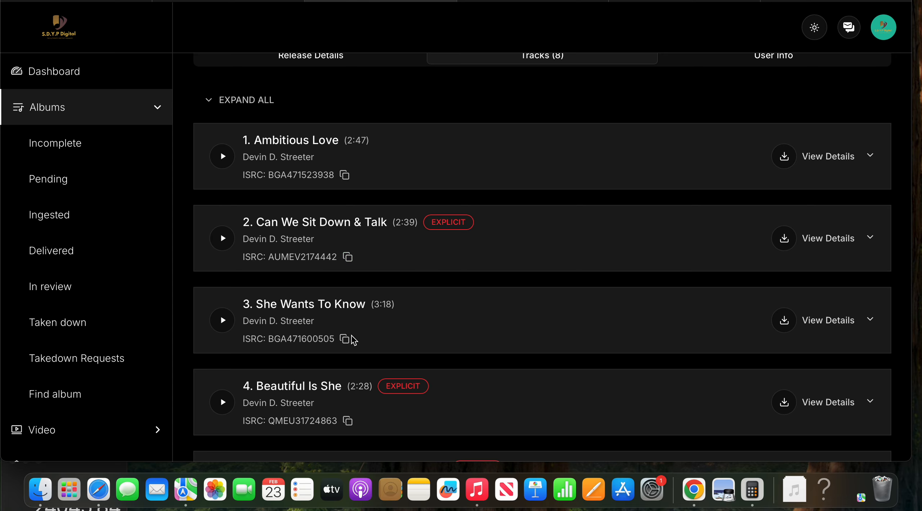
pyautogui.click(233, 3)
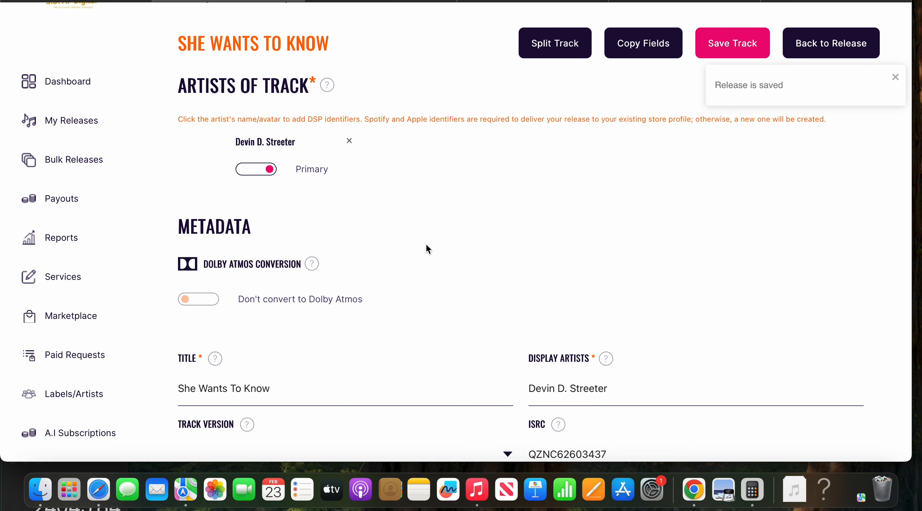
pyautogui.scroll(-4, 565, 403)
pyautogui.scroll(-1, 565, 403)
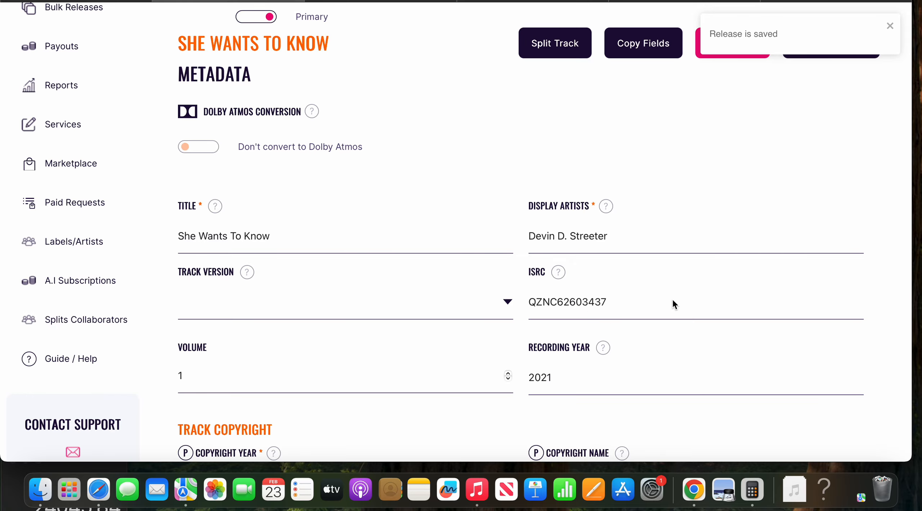
pyautogui.moveTo(674, 305); pyautogui.dragTo(506, 295)
pyautogui.write('BGA471600505')
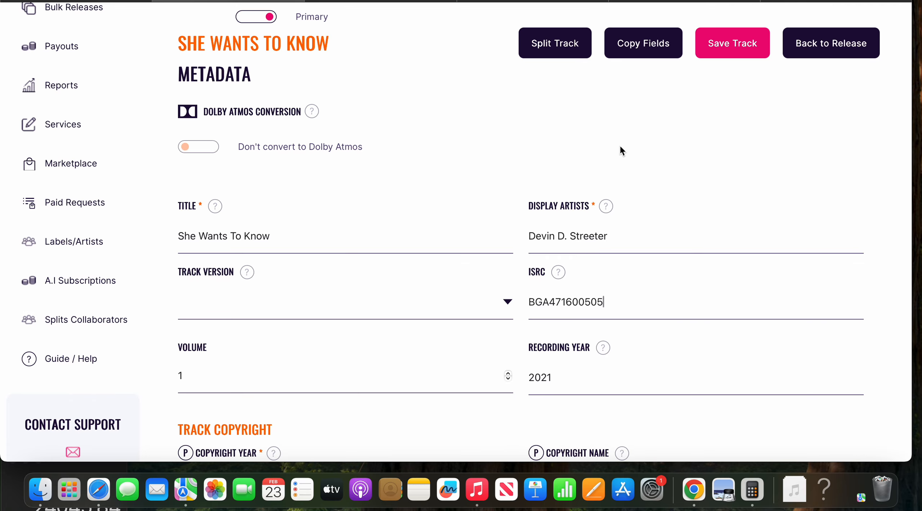
# Step: Save the metadata of She Wants To Know and return to the release's track list
pyautogui.click(723, 50)
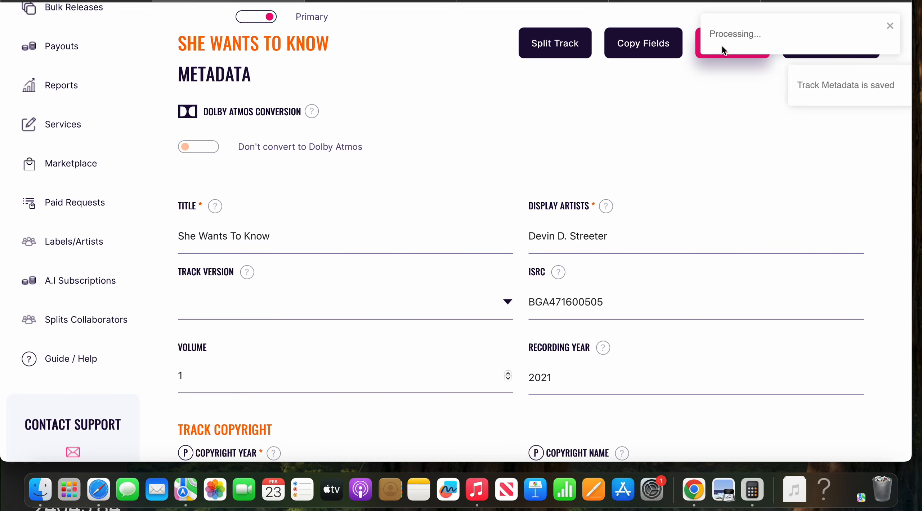
pyautogui.click(889, 27)
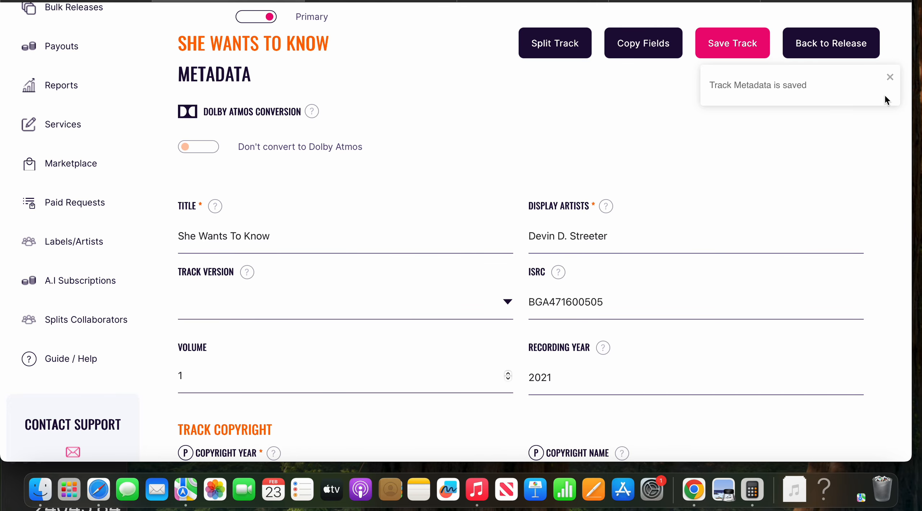
pyautogui.click(891, 26)
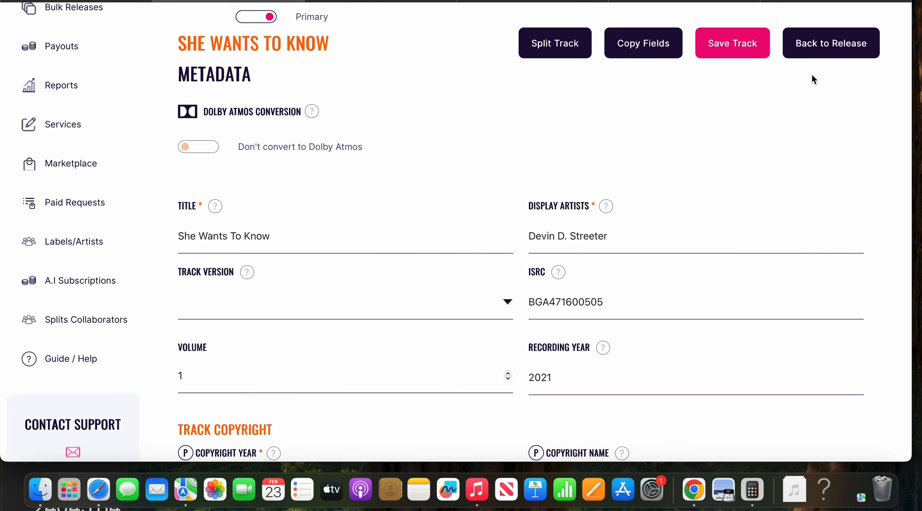
pyautogui.click(827, 49)
pyautogui.scroll(2, 632, 353)
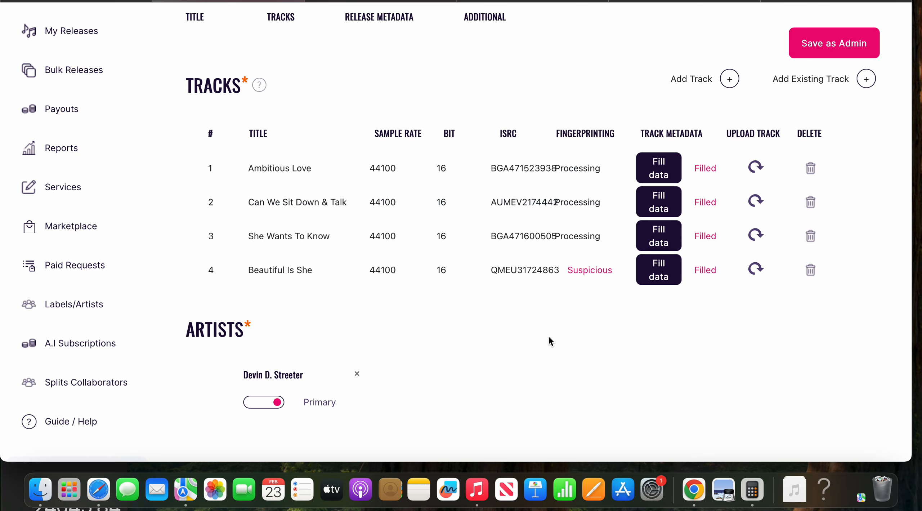
# Step: Start adding a new track, check the next title in the existing album, and find and upload Fell In Love With You All Over.wav
pyautogui.click(715, 87)
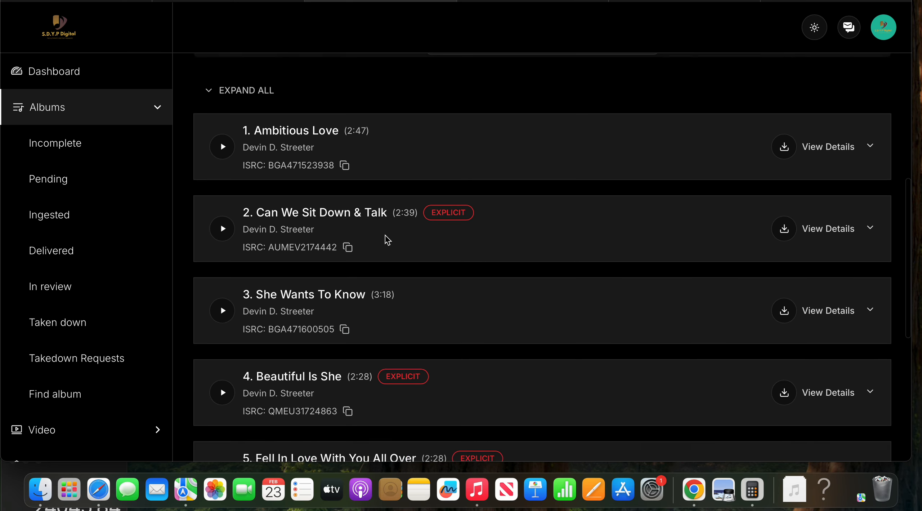
pyautogui.scroll(-6, 387, 240)
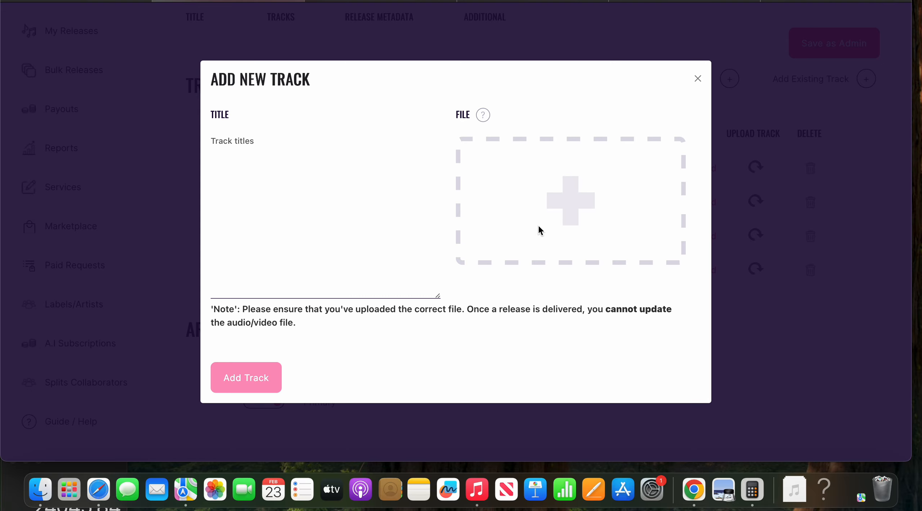
pyautogui.click(582, 177)
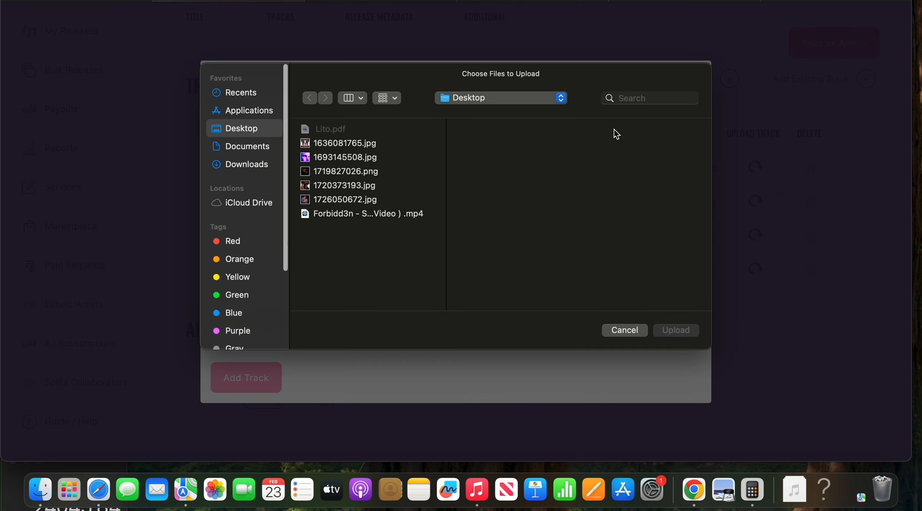
pyautogui.click(624, 101)
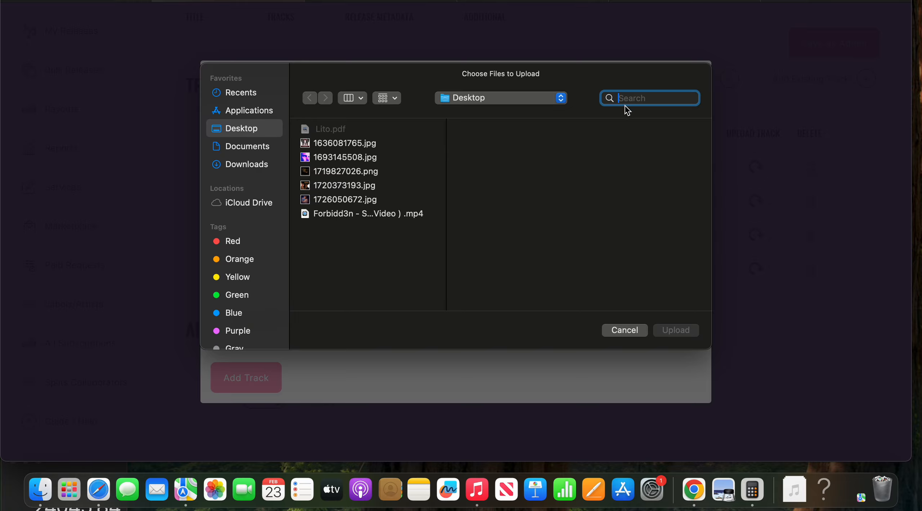
pyautogui.write('fell in love')
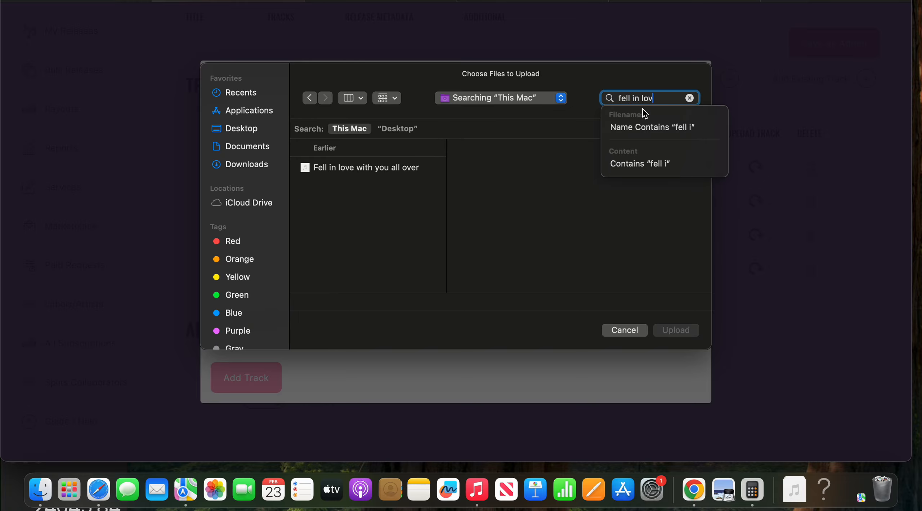
pyautogui.doubleClick(375, 167)
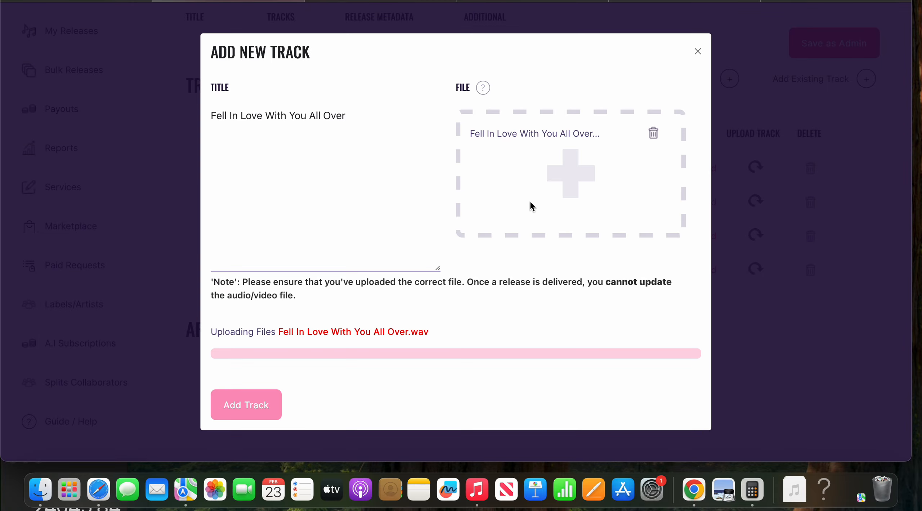
# Step: Find Why I Love You.wav on this Mac and upload it as another new track
pyautogui.click(532, 190)
pyautogui.click(630, 98)
pyautogui.write('w')
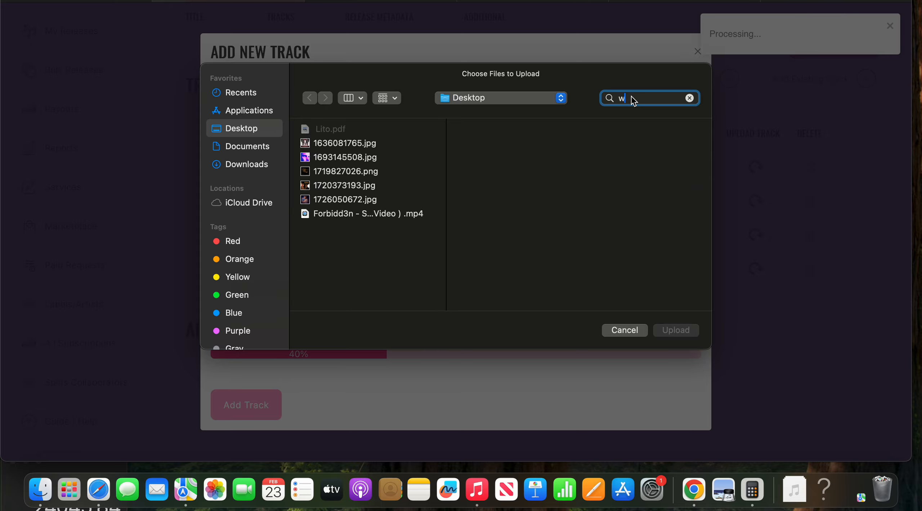
pyautogui.write('hy i love you')
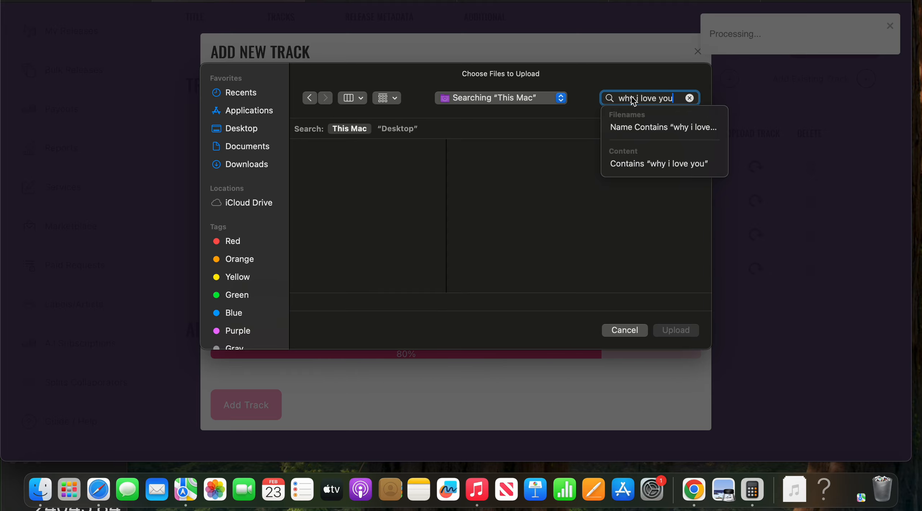
pyautogui.doubleClick(334, 167)
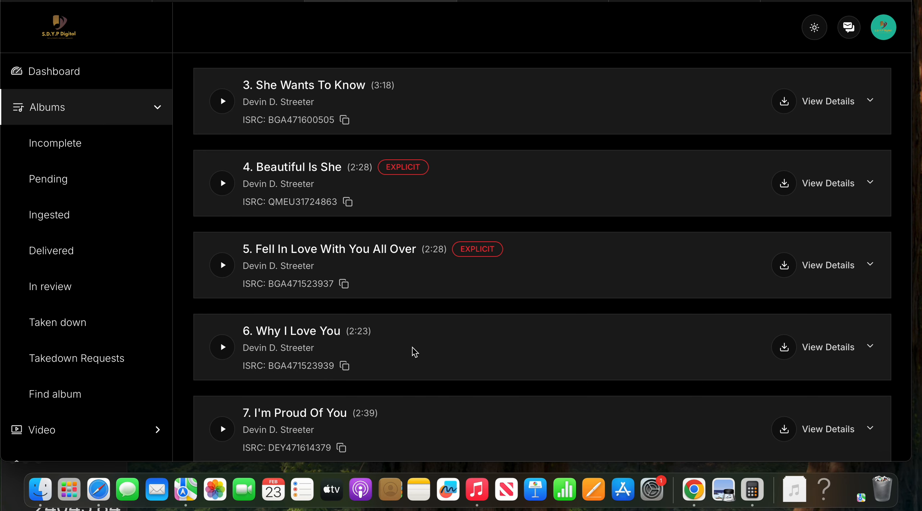
# Step: Check the next title in the existing album, then find and upload I'm Proud Of You.wav
pyautogui.scroll(-3, 418, 367)
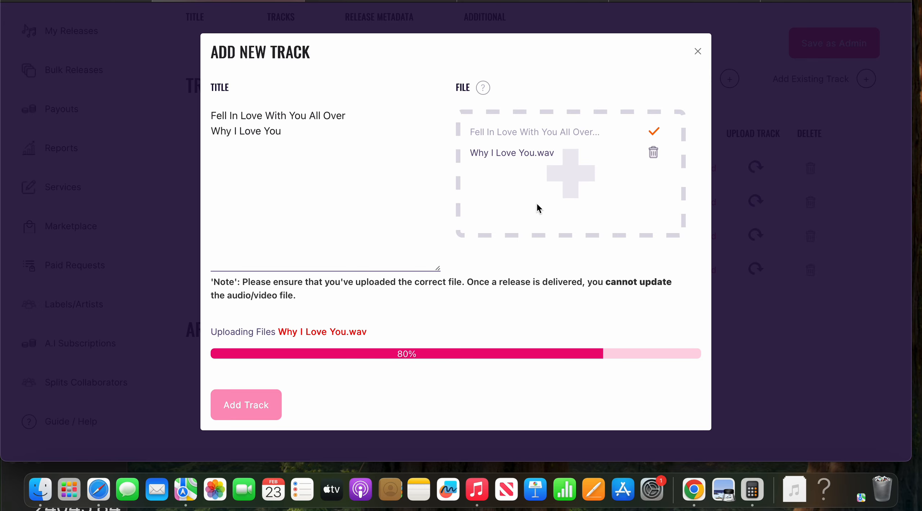
pyautogui.click(536, 202)
pyautogui.click(647, 103)
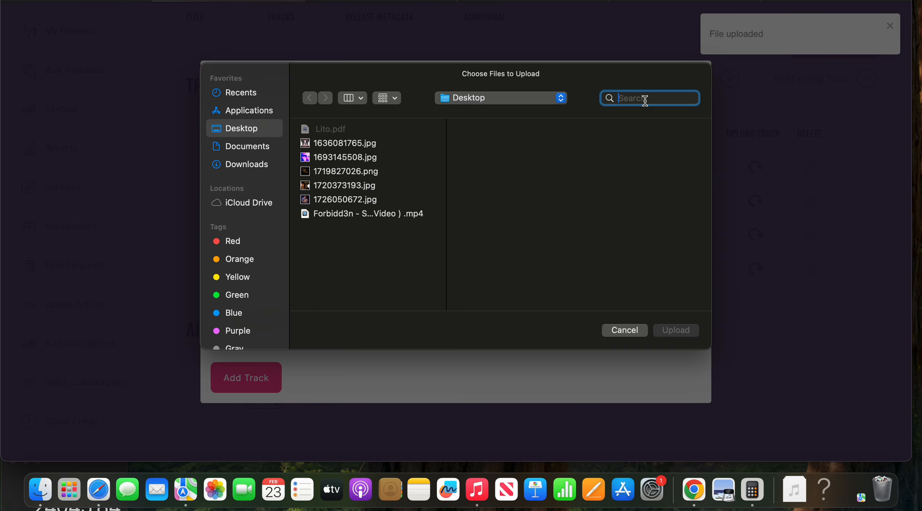
pyautogui.write("i'm pro")
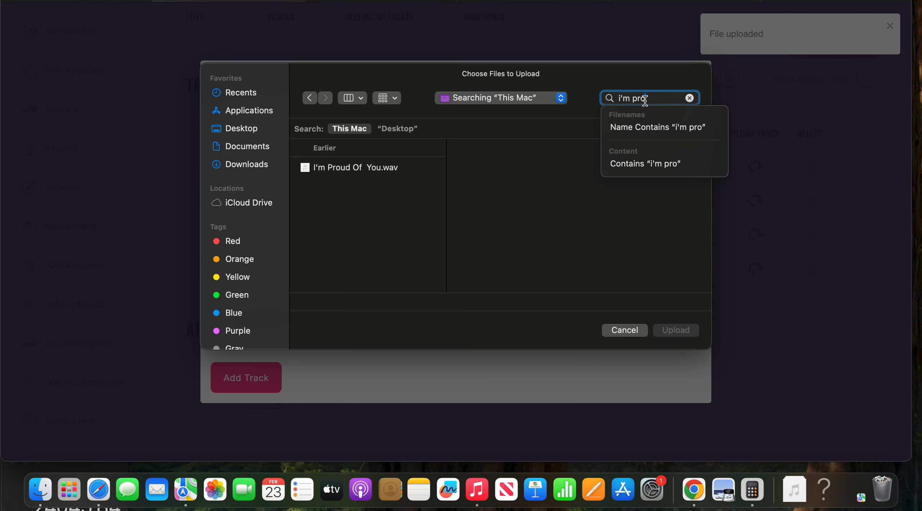
pyautogui.write('ud o')
pyautogui.doubleClick(377, 168)
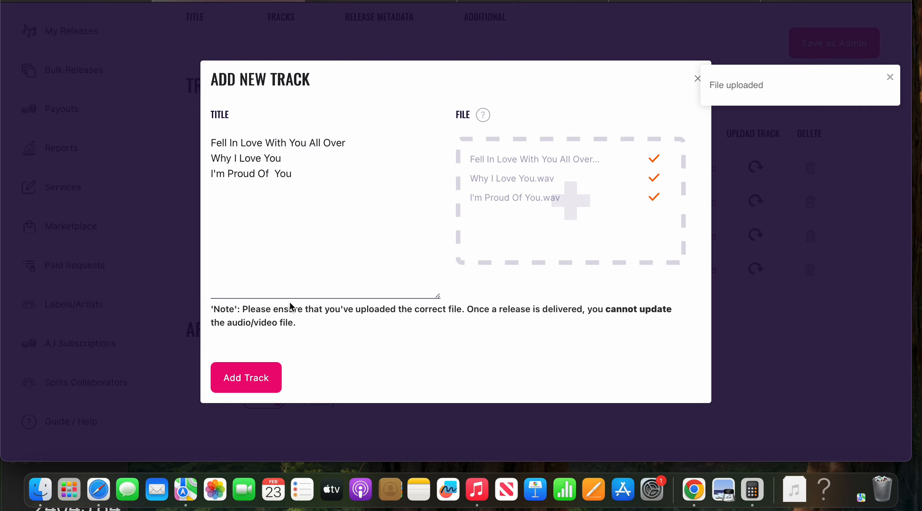
# Step: Add the three uploaded tracks to the release and dismiss the notifications
pyautogui.click(251, 381)
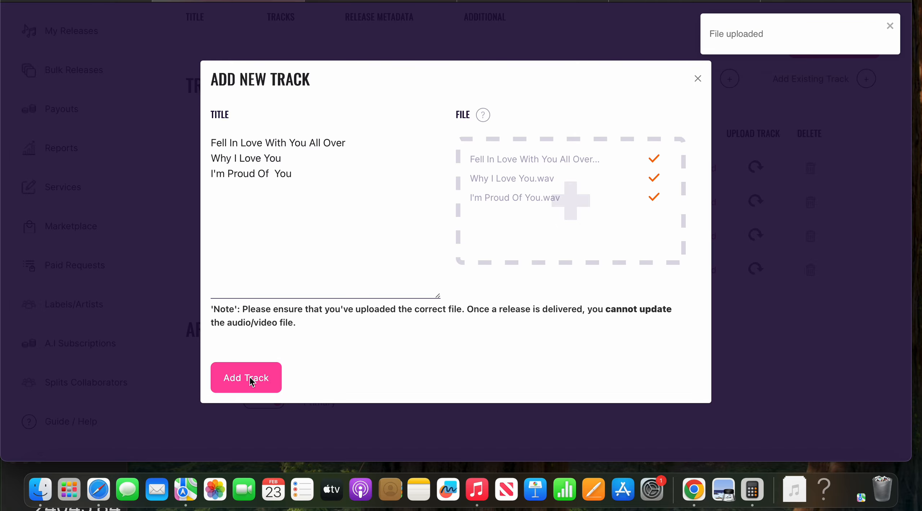
pyautogui.click(252, 381)
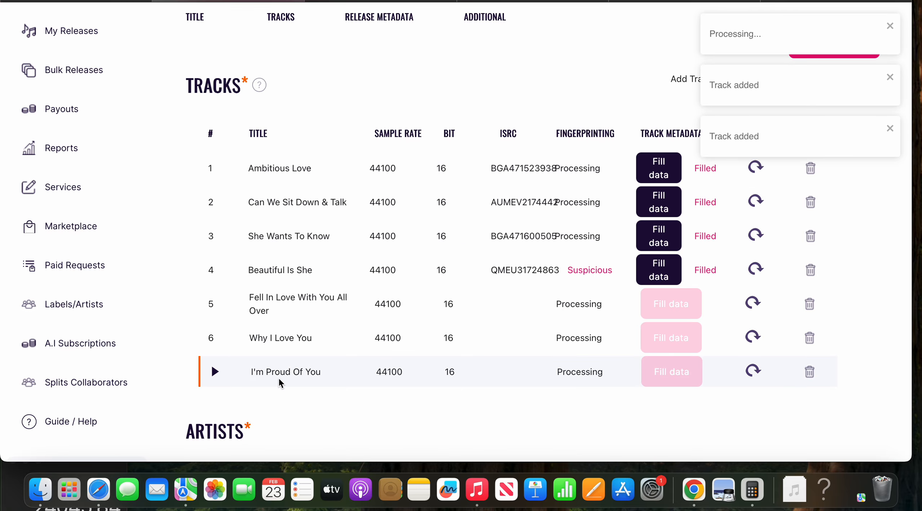
pyautogui.click(892, 128)
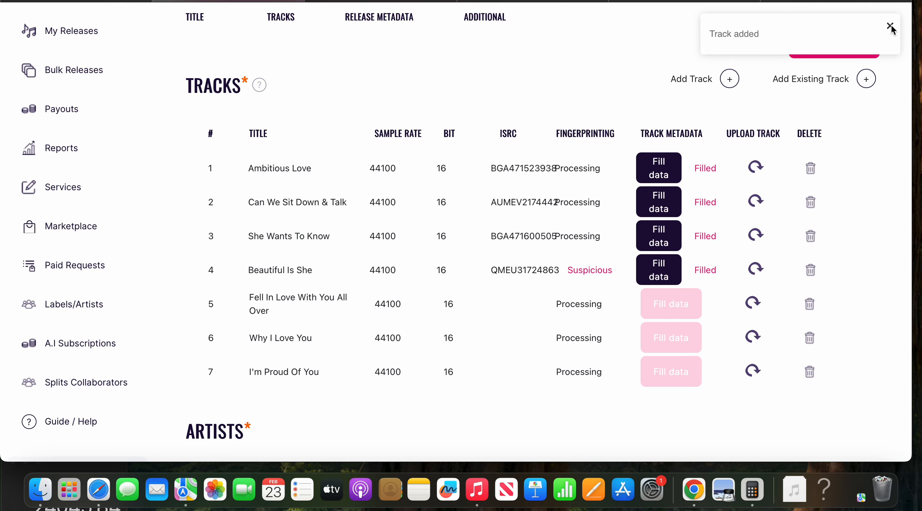
pyautogui.click(890, 26)
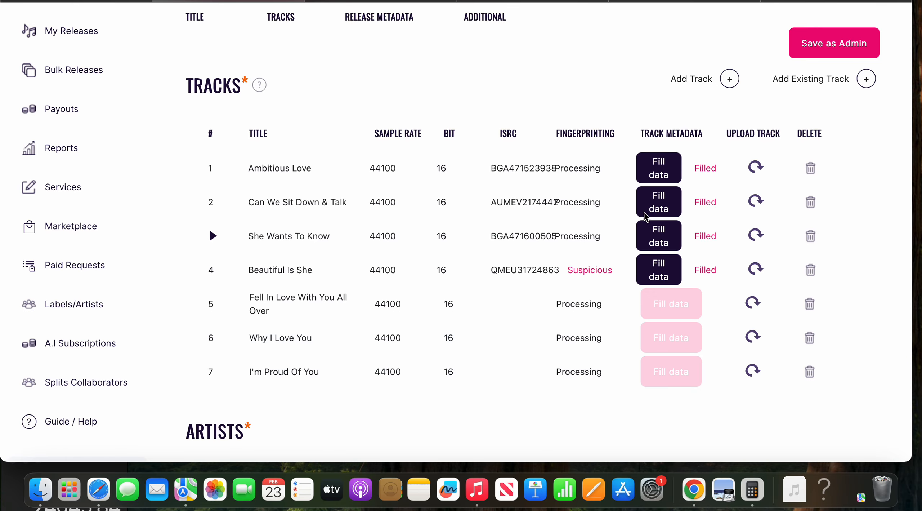
# Step: Copy all metadata fields from Ambitious Love to Fell In Love With You All Over
pyautogui.click(658, 167)
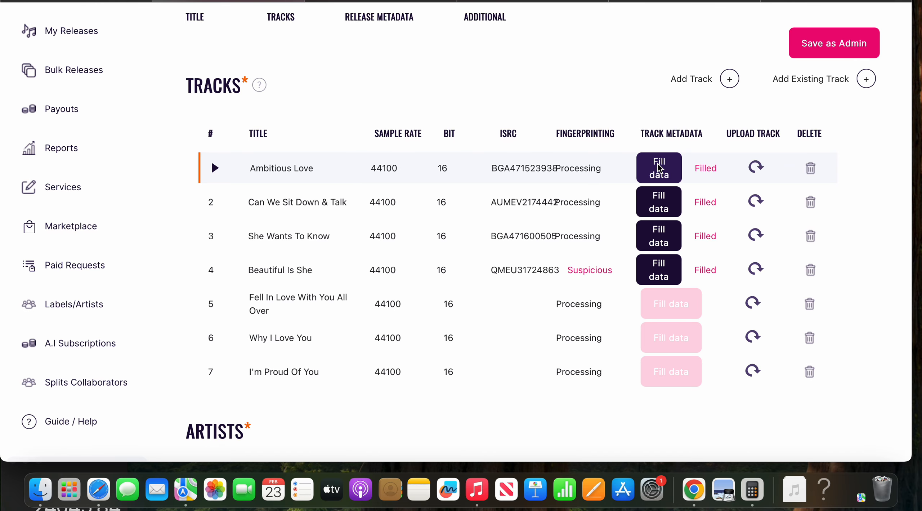
pyautogui.click(642, 49)
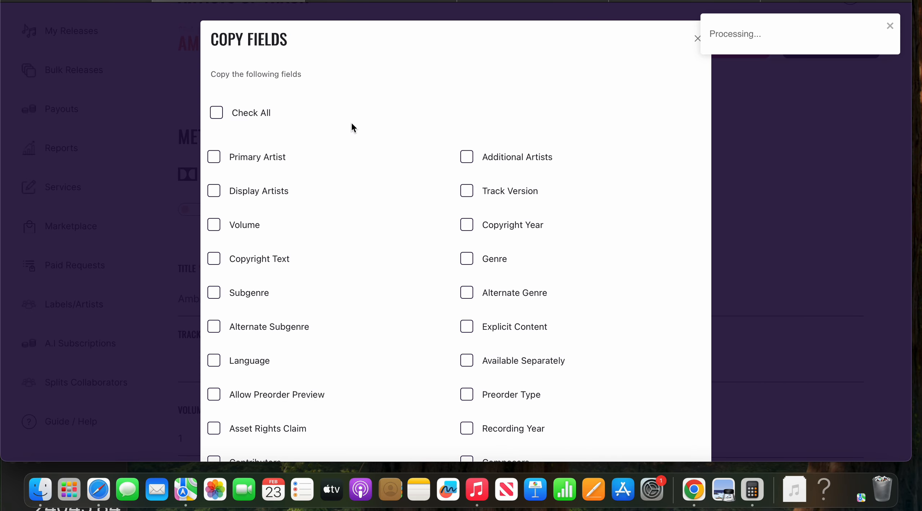
pyautogui.click(223, 112)
pyautogui.scroll(-10, 223, 113)
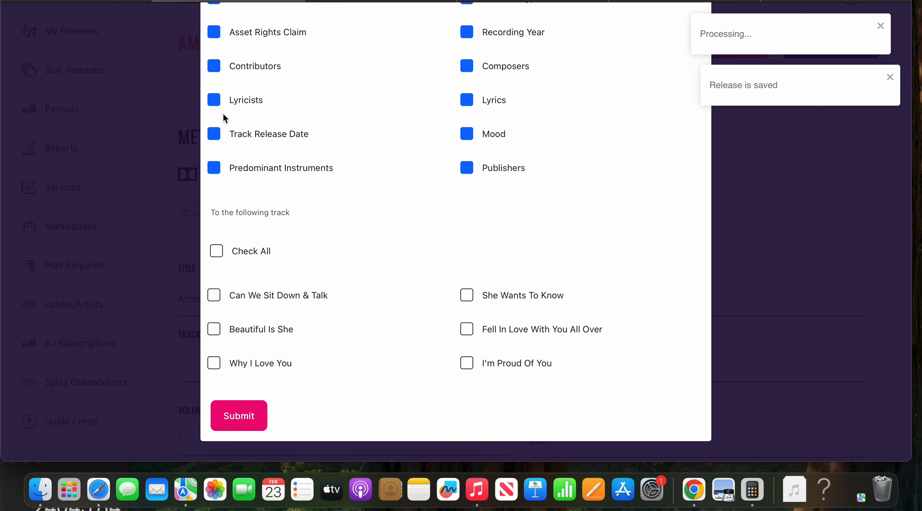
pyautogui.click(466, 331)
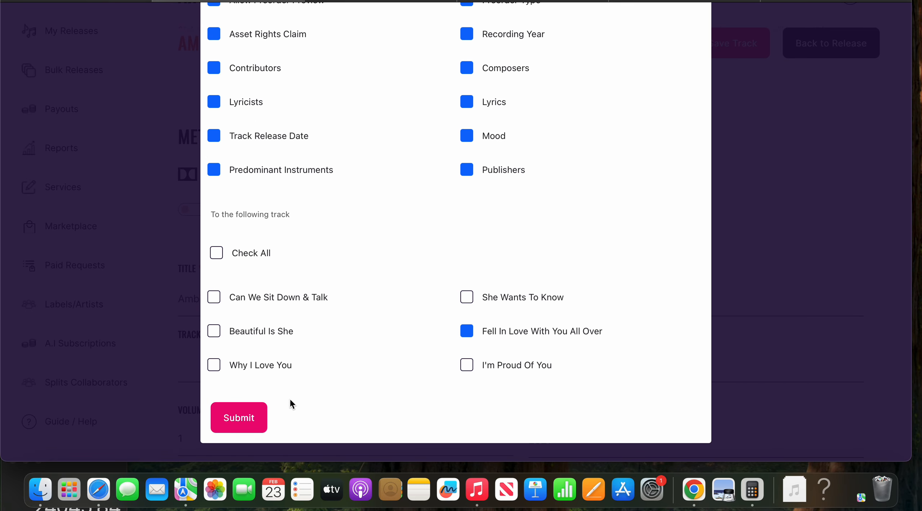
pyautogui.click(252, 425)
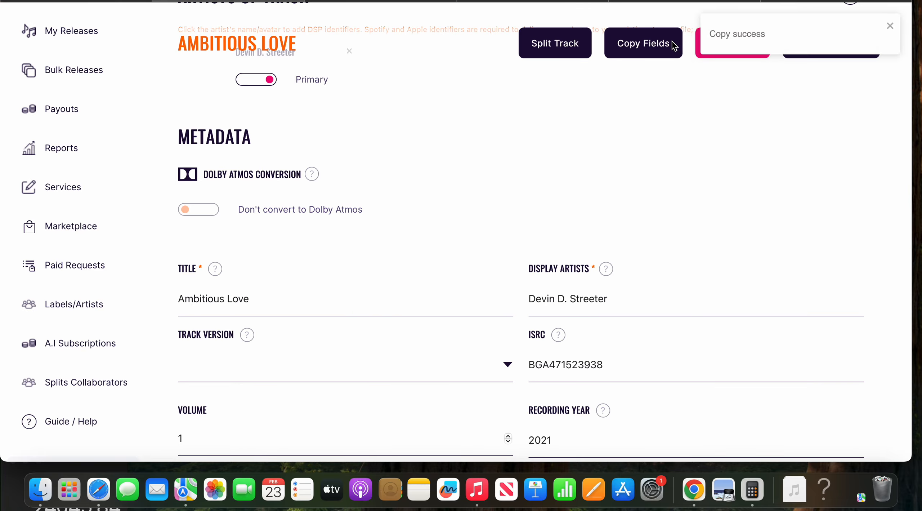
# Step: Copy all metadata fields from Ambitious Love to Why I Love You
pyautogui.click(672, 45)
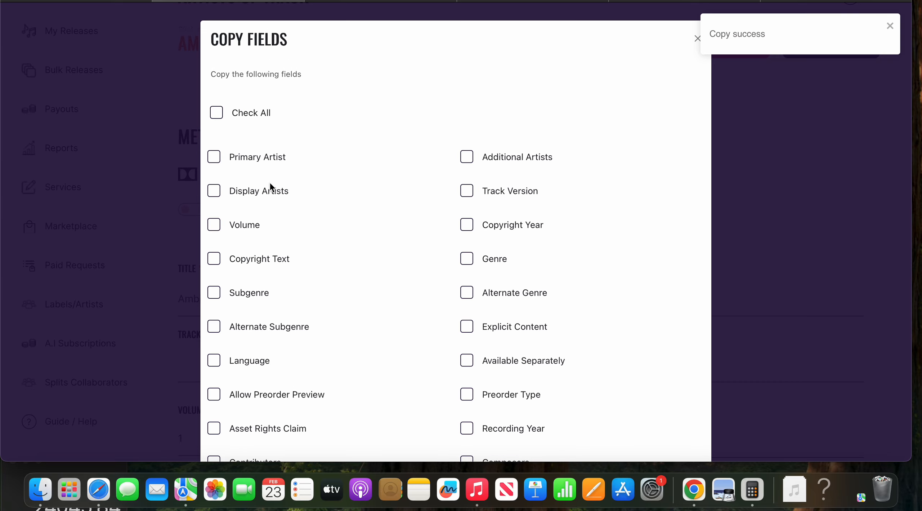
pyautogui.click(216, 112)
pyautogui.scroll(-10, 220, 115)
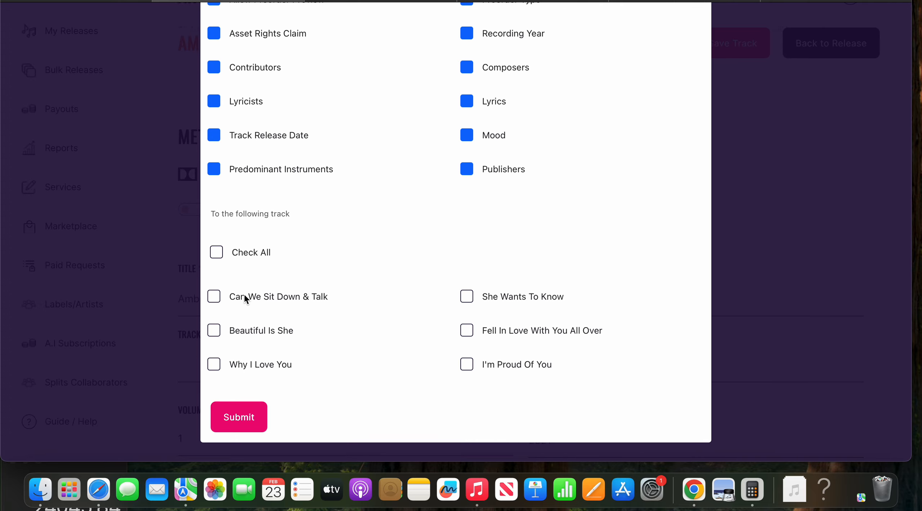
pyautogui.click(214, 365)
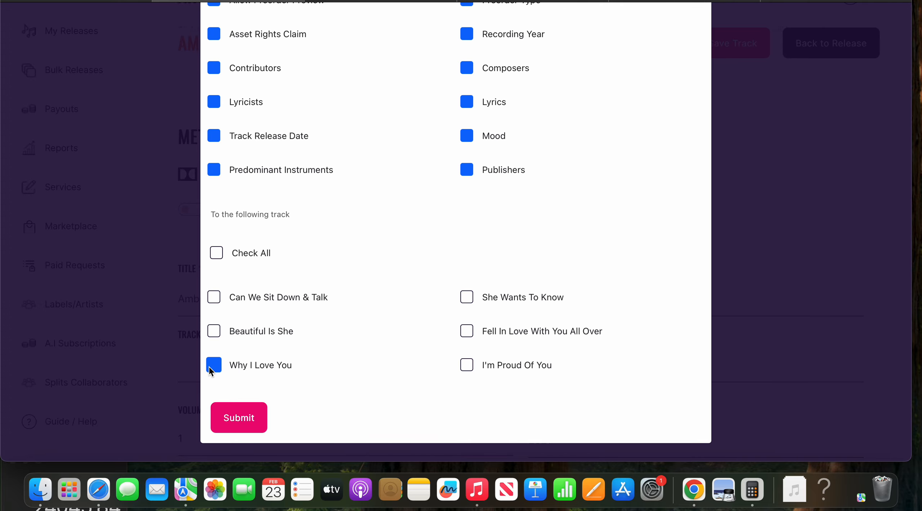
pyautogui.click(240, 425)
# Step: Copy all metadata fields from Ambitious Love to I'm Proud Of You and return to the release's track list
pyautogui.click(666, 48)
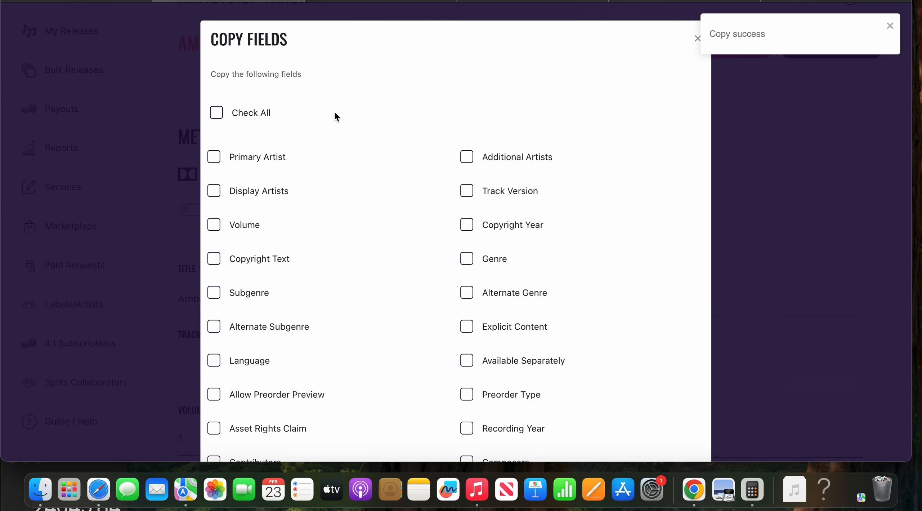
pyautogui.scroll(-2, 223, 107)
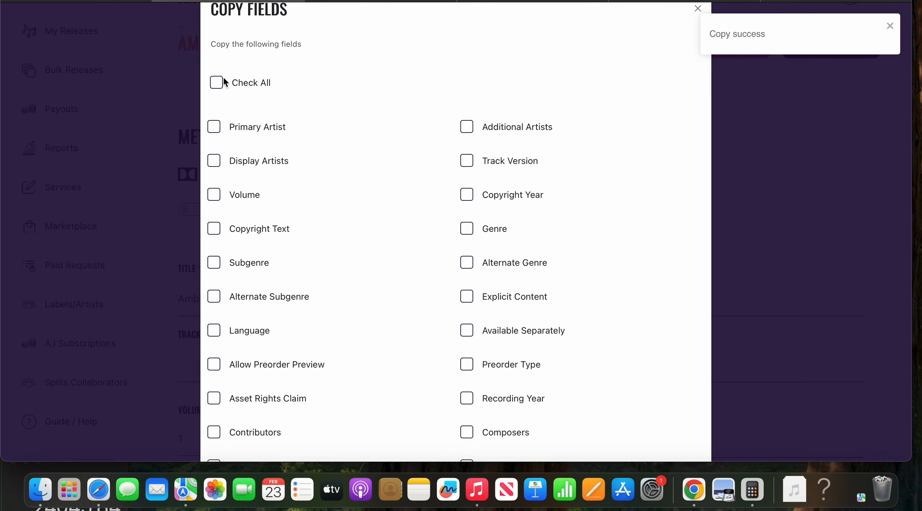
pyautogui.click(217, 91)
pyautogui.scroll(-10, 428, 276)
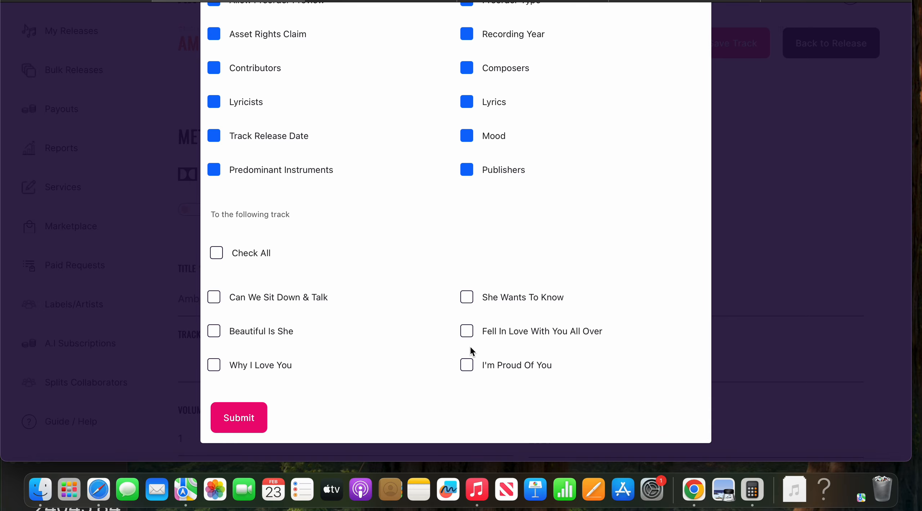
pyautogui.click(467, 365)
pyautogui.click(245, 421)
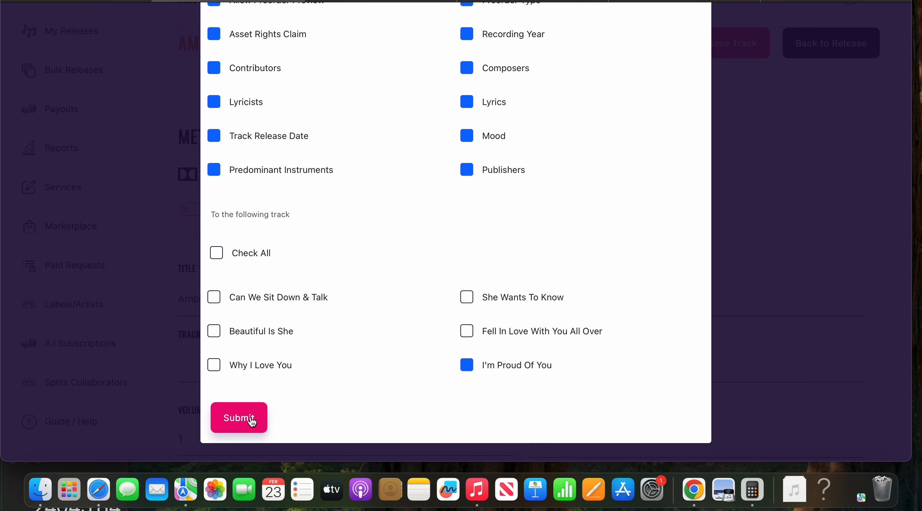
pyautogui.click(246, 421)
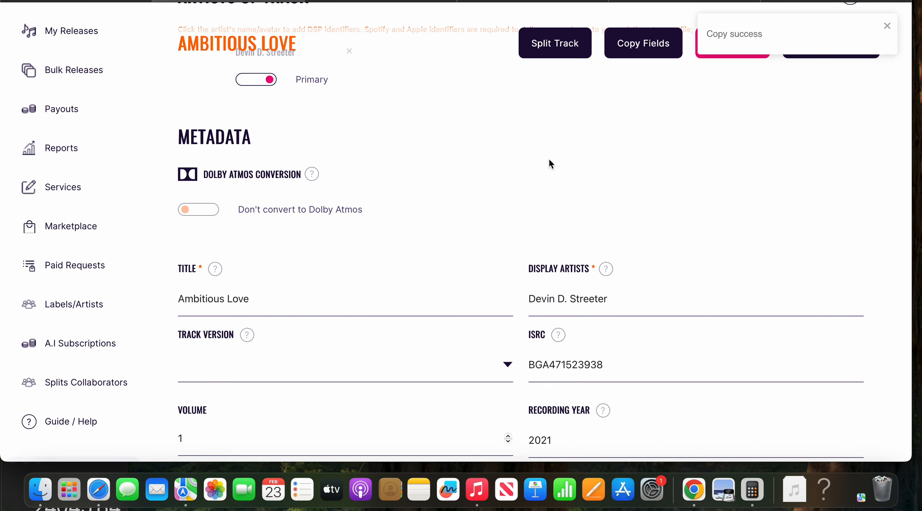
pyautogui.click(892, 24)
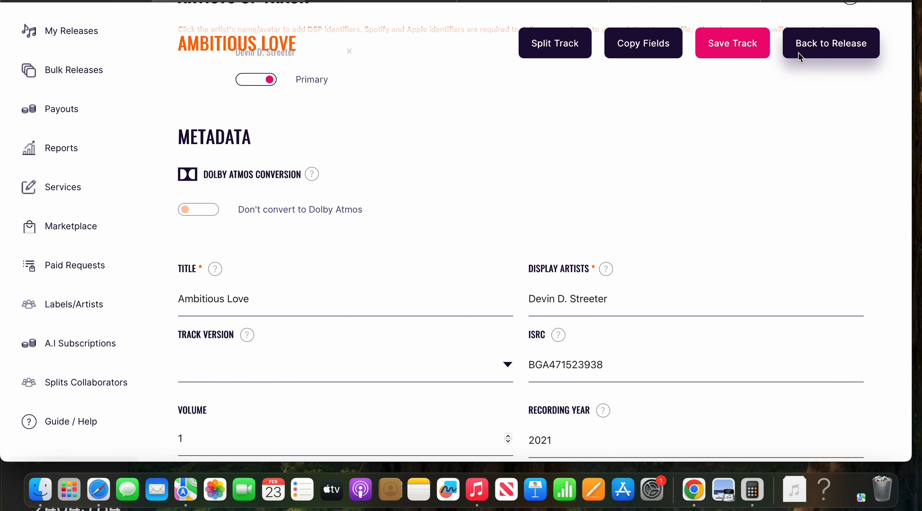
pyautogui.click(828, 54)
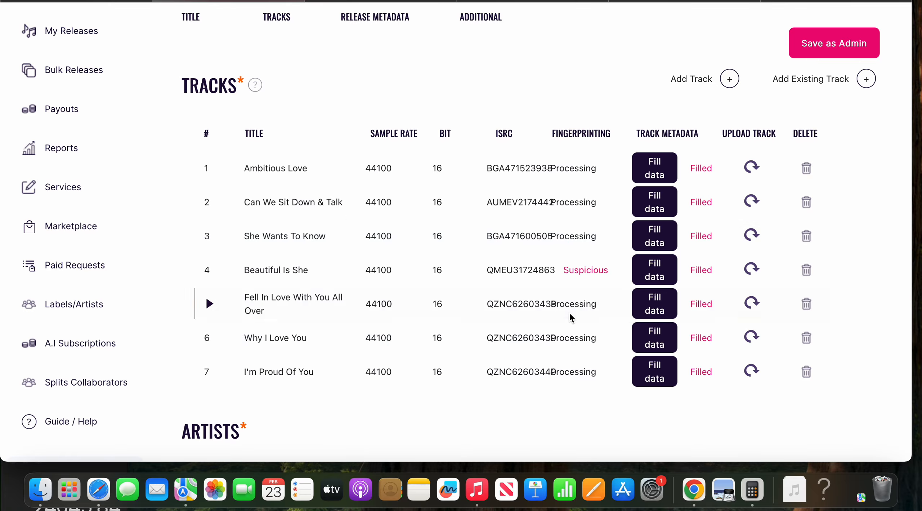
# Step: Copy the ISRC BGA471523937 from the existing album into the ISRC field of Fell In Love With You All Over
pyautogui.click(653, 308)
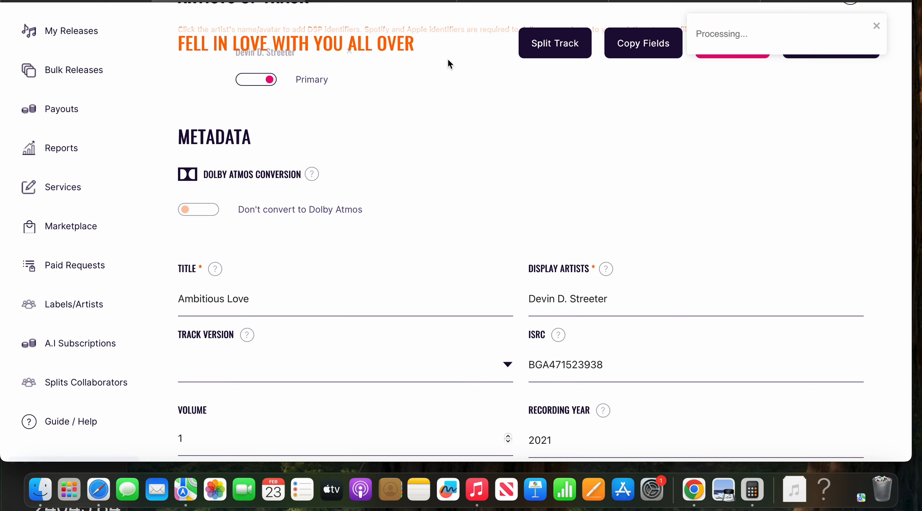
pyautogui.click(375, 1)
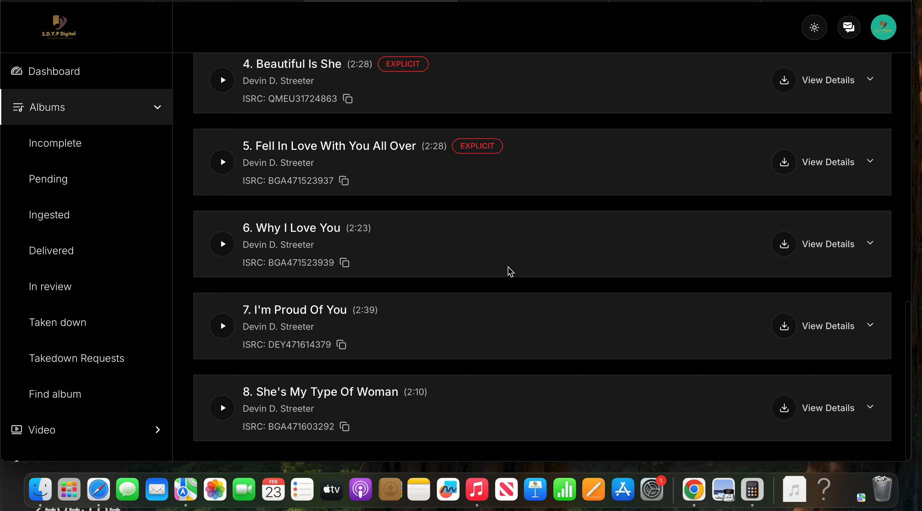
pyautogui.click(851, 174)
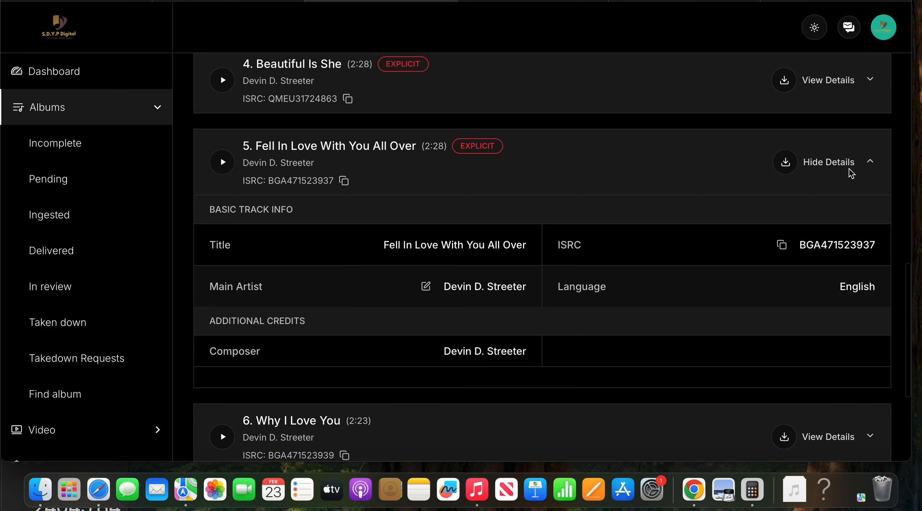
pyautogui.click(778, 241)
pyautogui.click(228, 0)
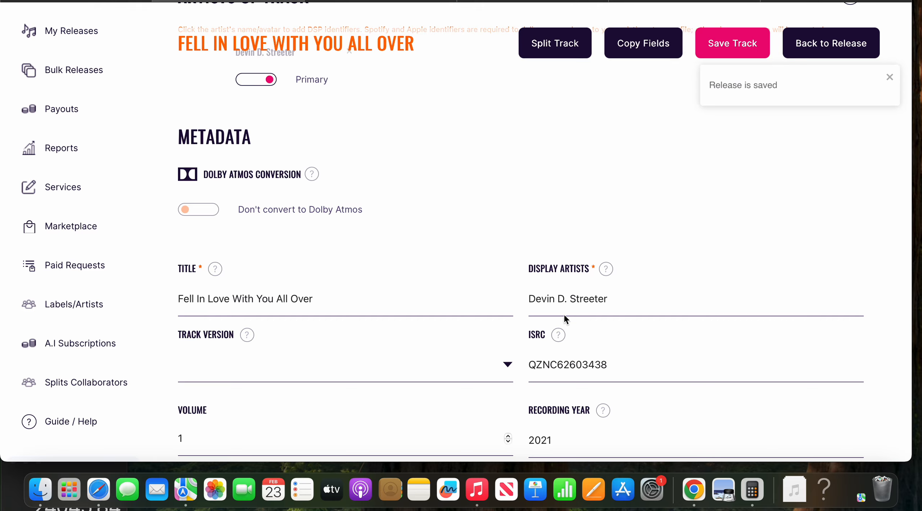
pyautogui.moveTo(621, 364); pyautogui.dragTo(505, 355)
pyautogui.press('super+v')
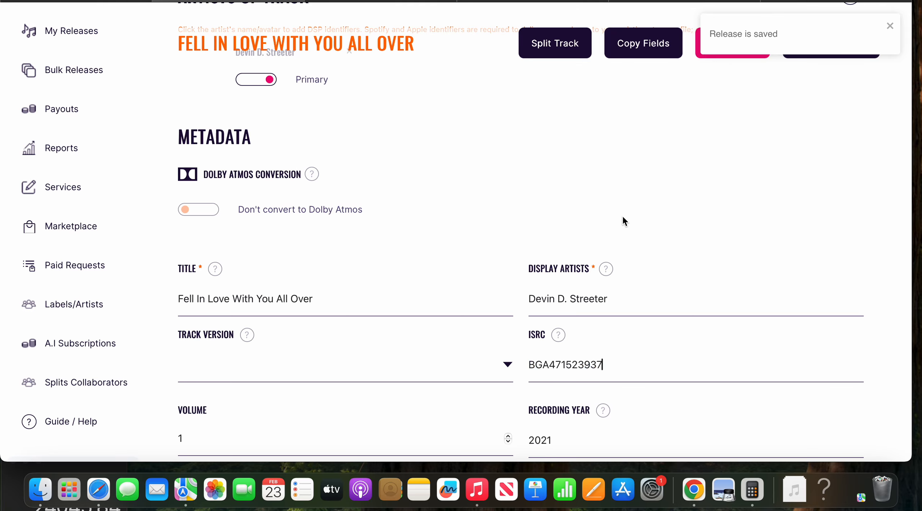
# Step: Save the metadata of Fell In Love With You All Over and return to the release's track list
pyautogui.click(731, 44)
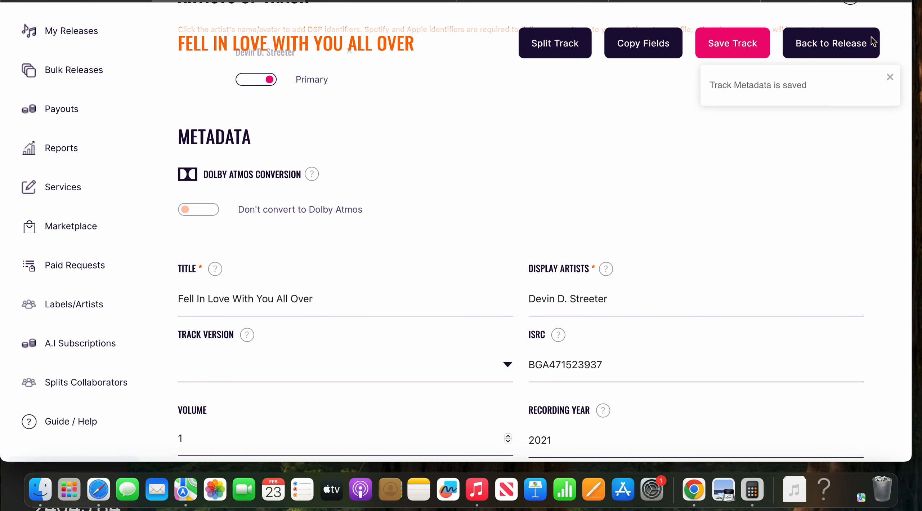
pyautogui.click(894, 29)
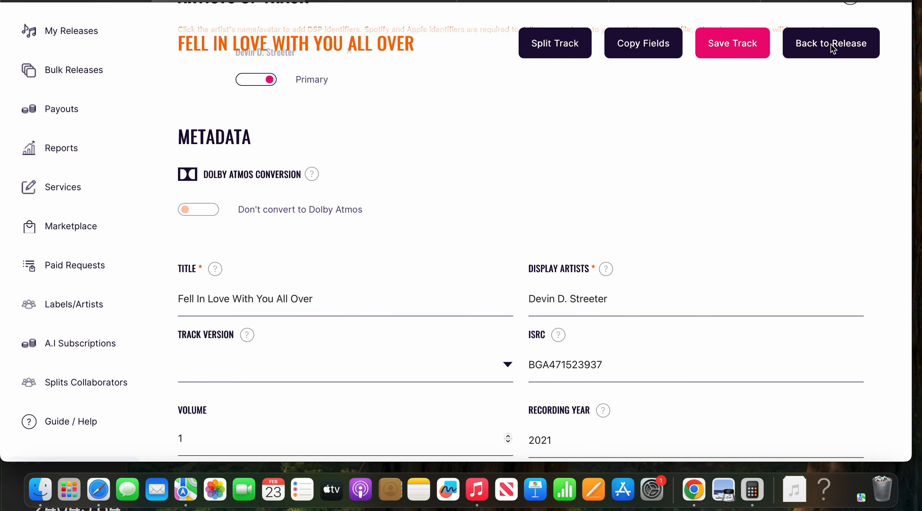
pyautogui.click(808, 51)
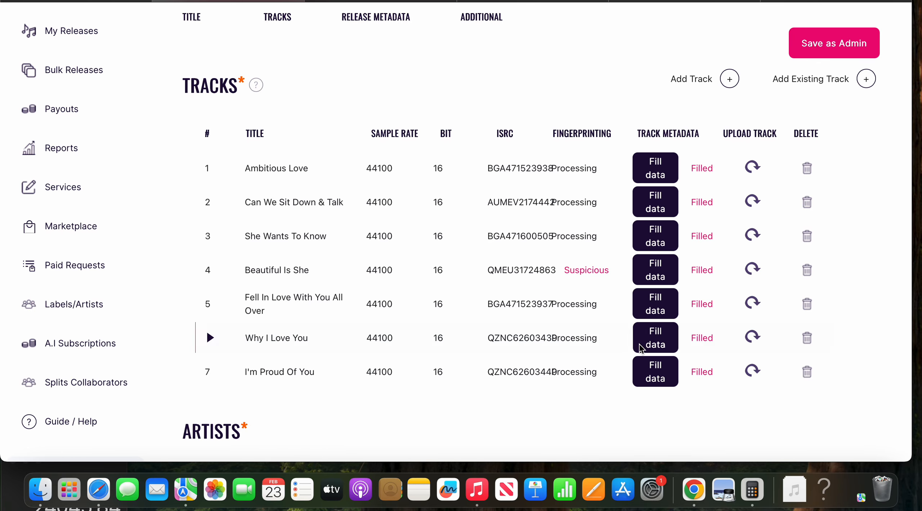
# Step: Copy the ISRC BGA471523939 from the existing album into the ISRC field of Why I Love You
pyautogui.click(655, 338)
pyautogui.click(398, 2)
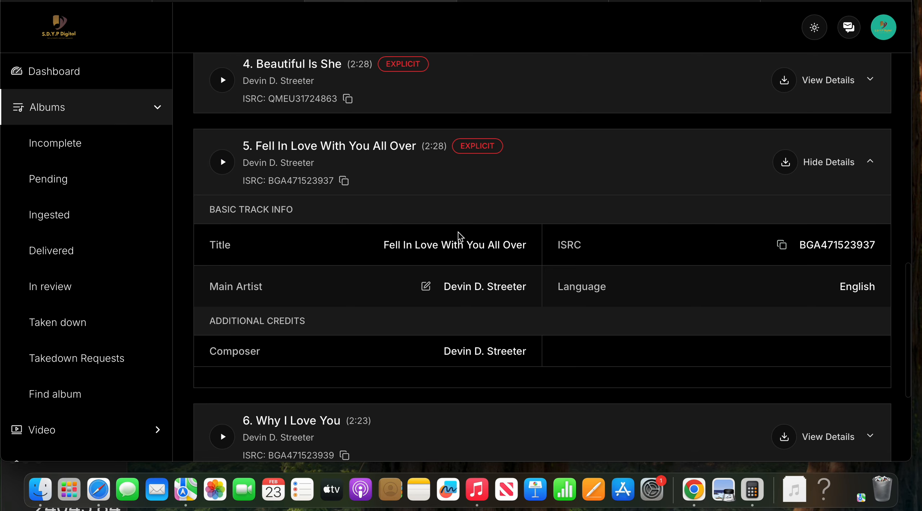
pyautogui.scroll(-3, 510, 373)
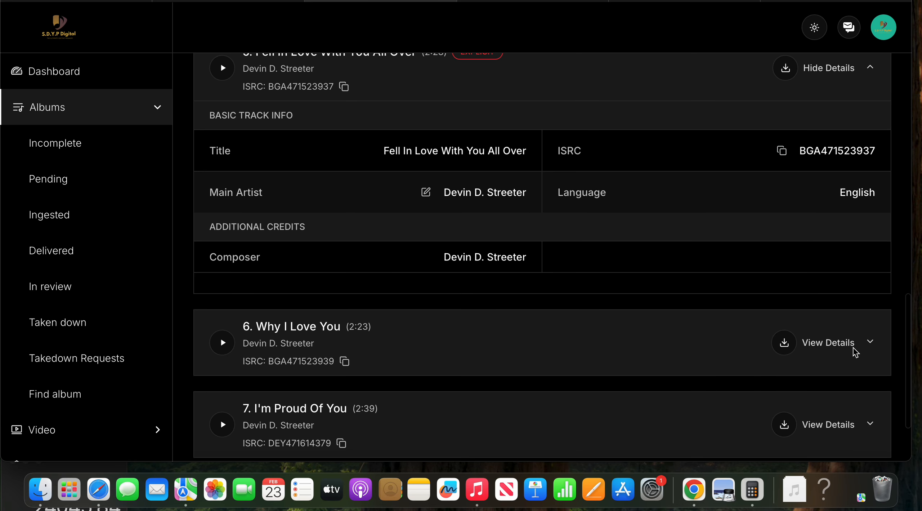
pyautogui.click(854, 348)
pyautogui.scroll(-3, 855, 352)
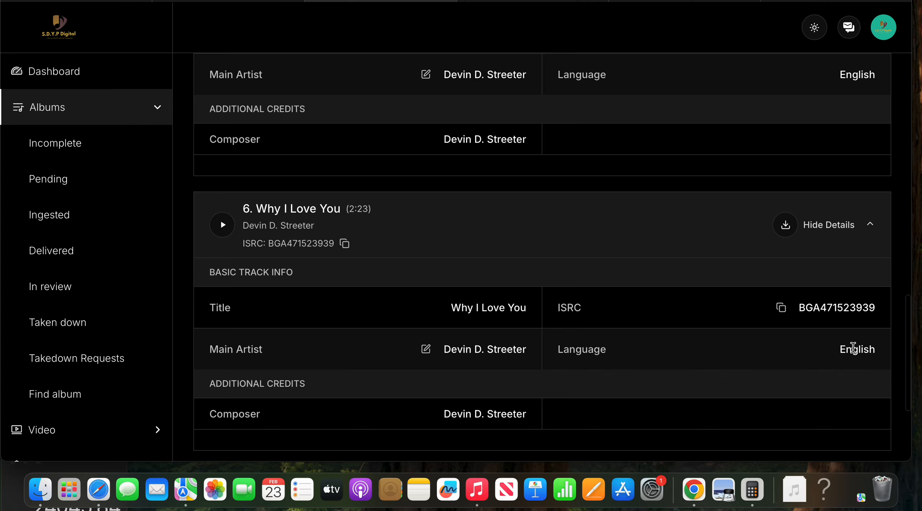
pyautogui.scroll(-3, 856, 352)
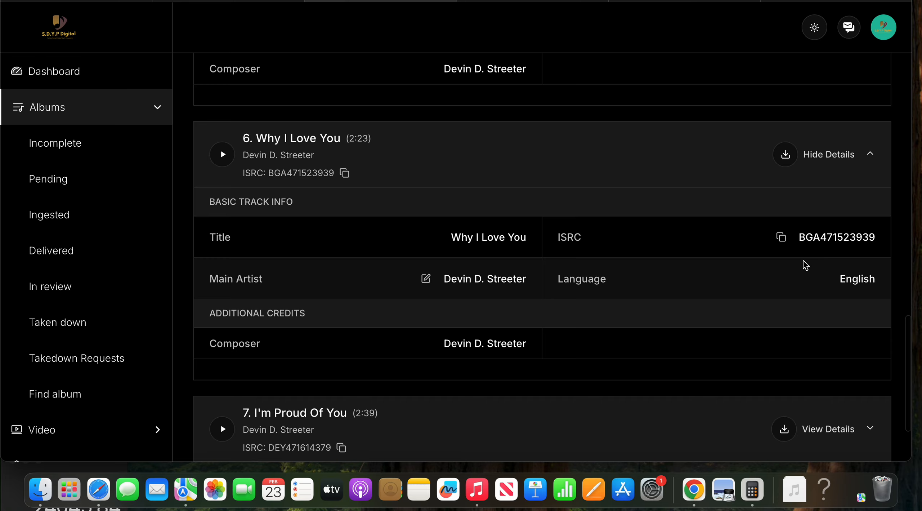
pyautogui.click(789, 236)
pyautogui.click(274, 4)
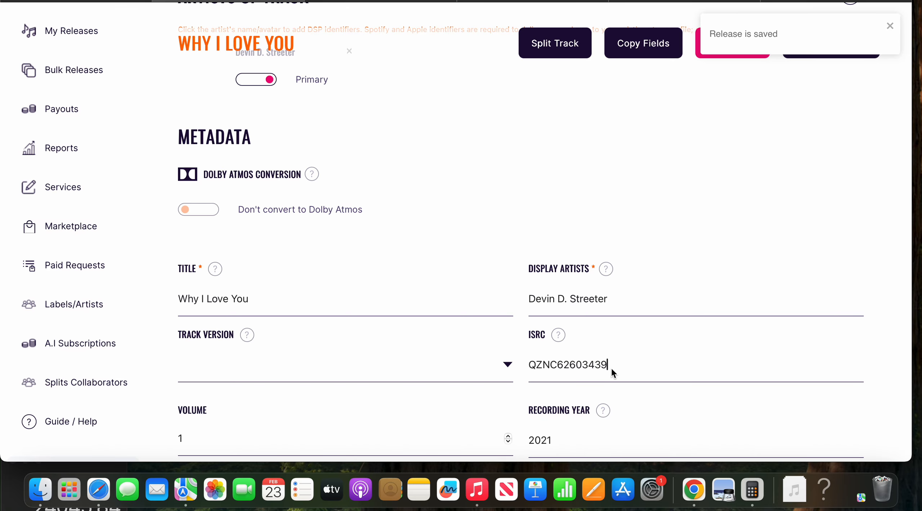
pyautogui.moveTo(611, 366); pyautogui.dragTo(469, 349)
pyautogui.press('BackSpace')
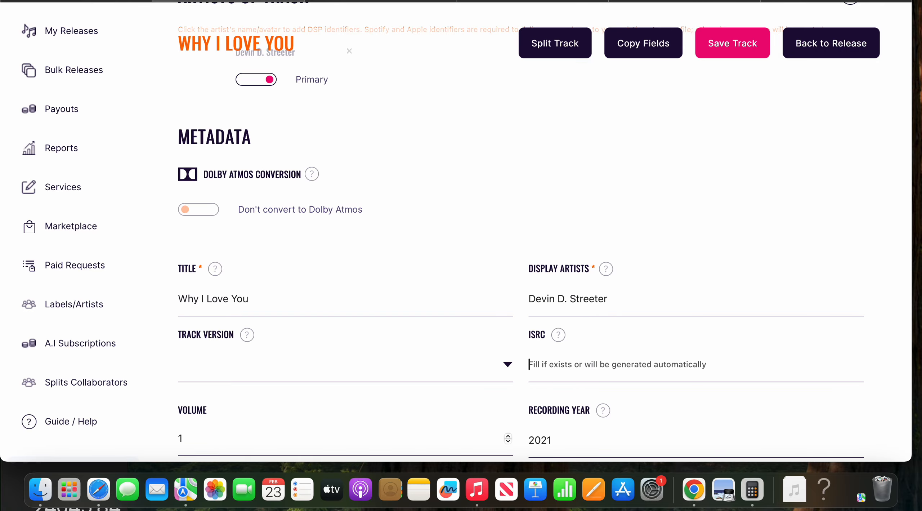
pyautogui.press('super+v')
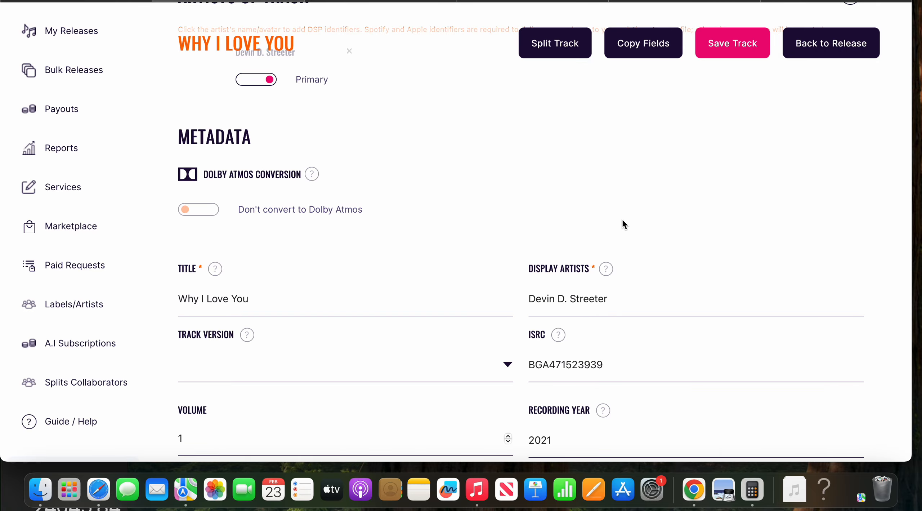
# Step: Save the metadata of Why I Love You and return to the release's track list
pyautogui.click(724, 42)
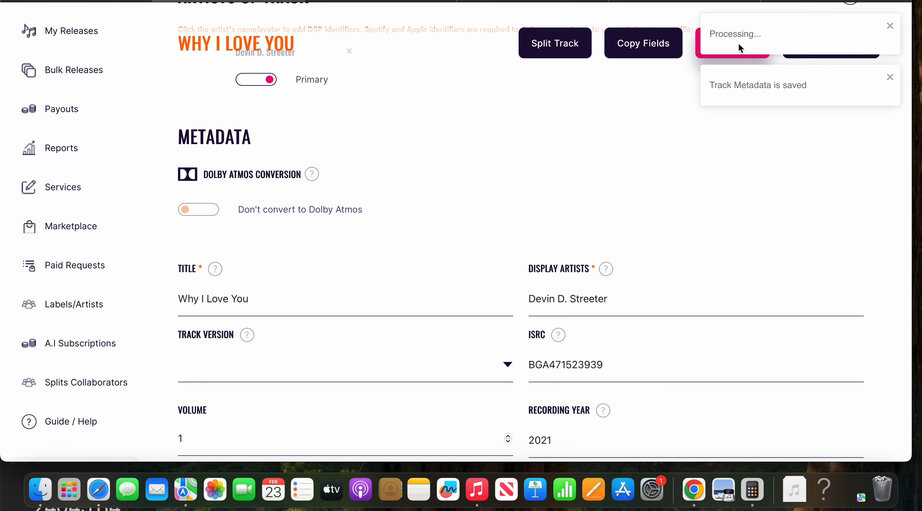
pyautogui.click(890, 77)
pyautogui.click(890, 26)
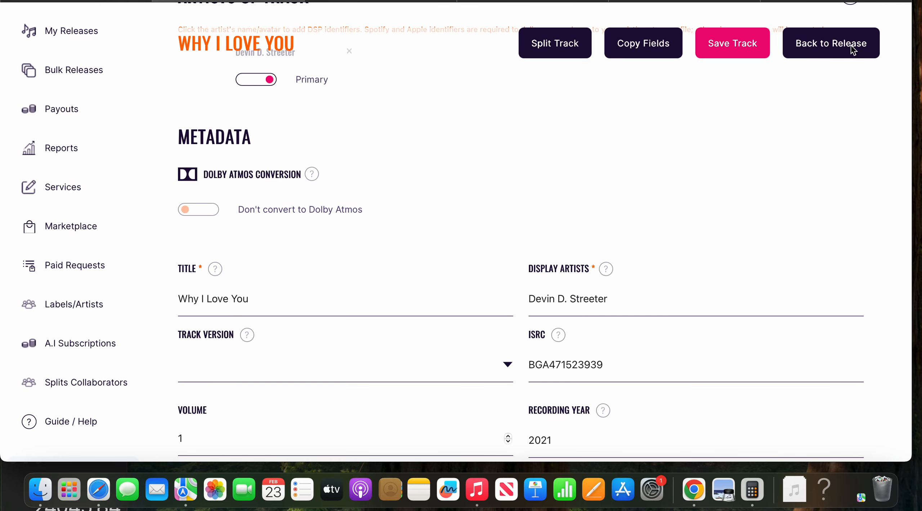
pyautogui.click(824, 52)
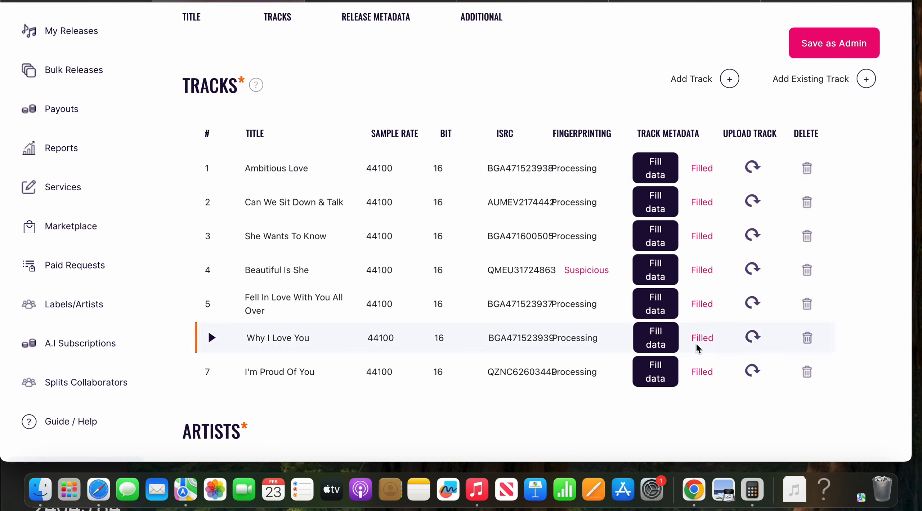
# Step: Replace the ISRC of I'm Proud Of You with DEY471614379, copied from the existing album
pyautogui.click(657, 381)
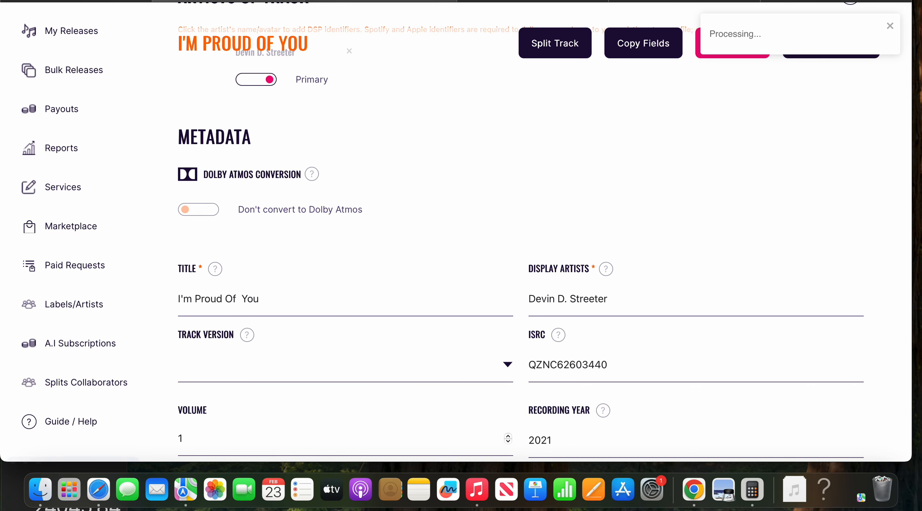
pyautogui.click(364, 16)
pyautogui.scroll(-3, 455, 290)
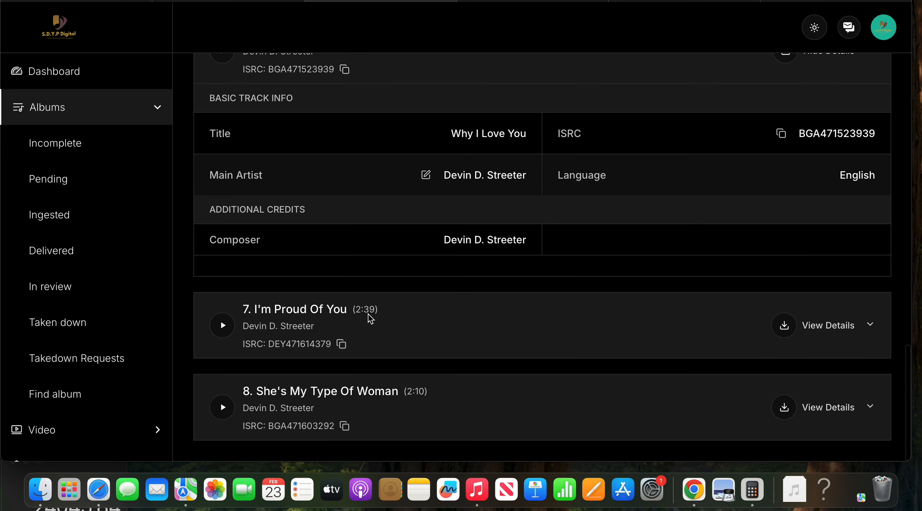
pyautogui.click(348, 345)
pyautogui.hotkey('ctrl', 'shift', 'Tab')
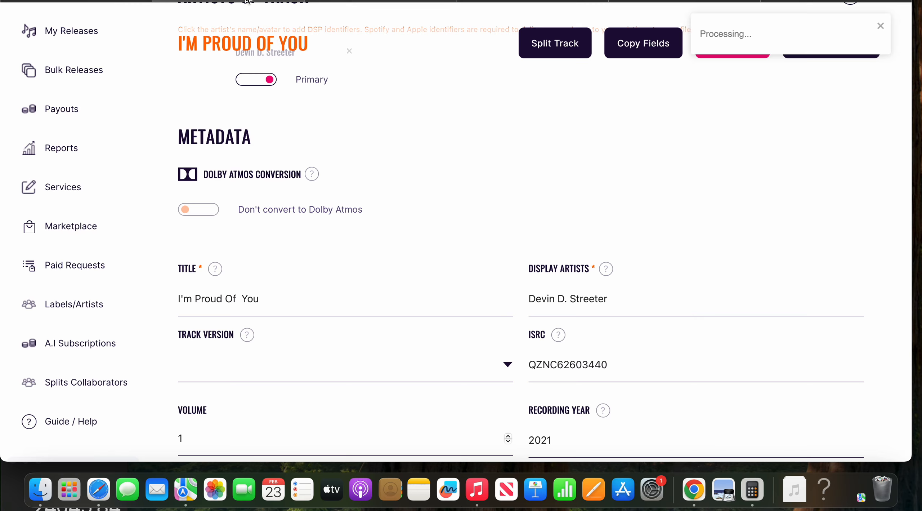
pyautogui.moveTo(610, 367); pyautogui.dragTo(442, 353)
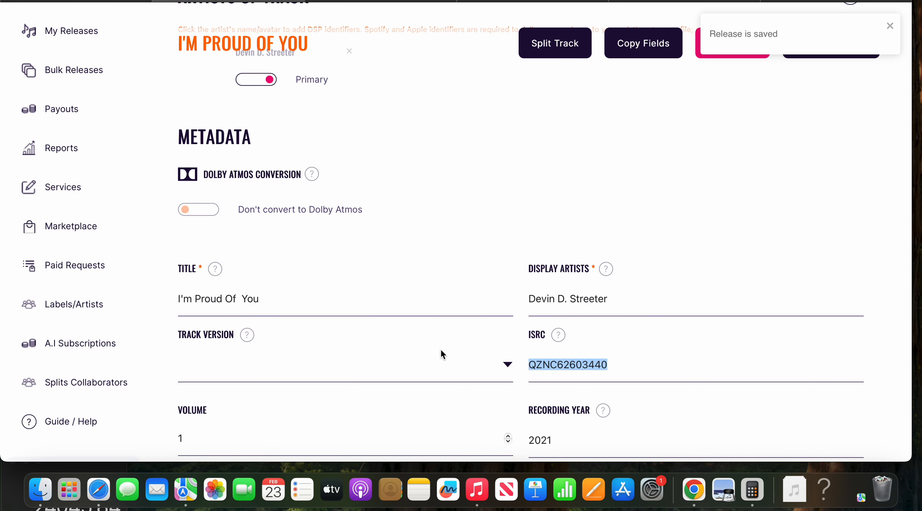
pyautogui.press('super+v')
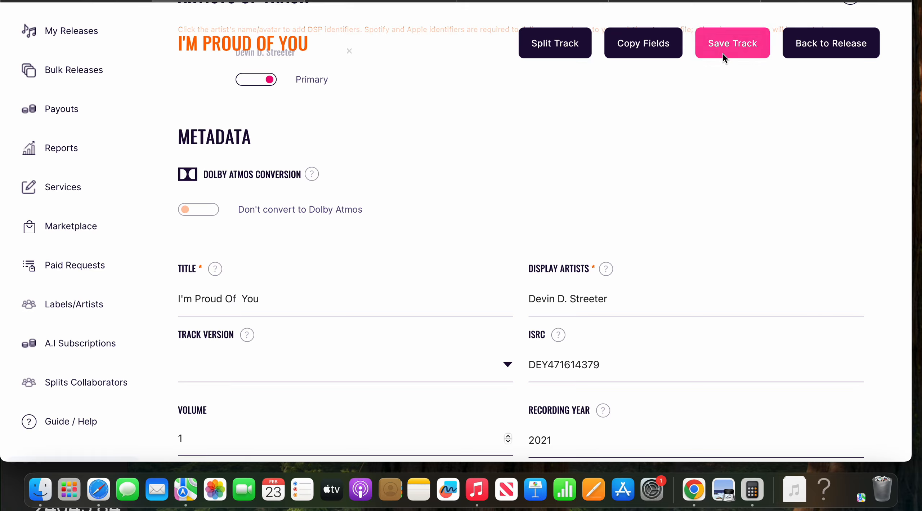
# Step: Save the metadata of I'm Proud Of You and return to the release's track list
pyautogui.click(722, 54)
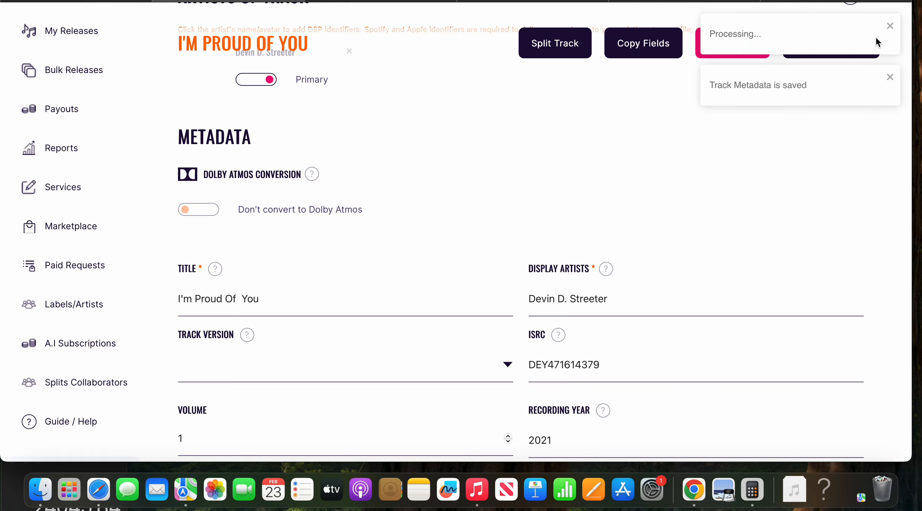
pyautogui.click(890, 26)
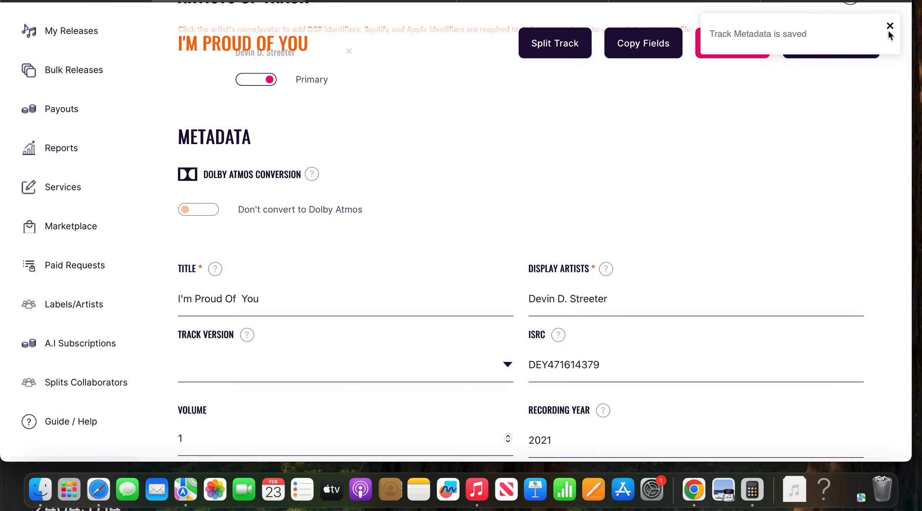
pyautogui.click(889, 33)
pyautogui.click(834, 50)
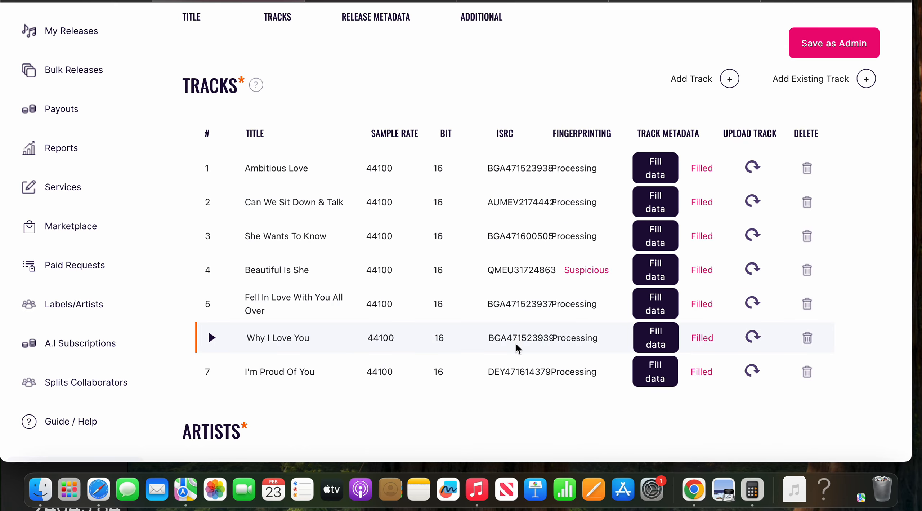
# Step: Add the existing track She's My Type Of Woman to the release
pyautogui.click(797, 79)
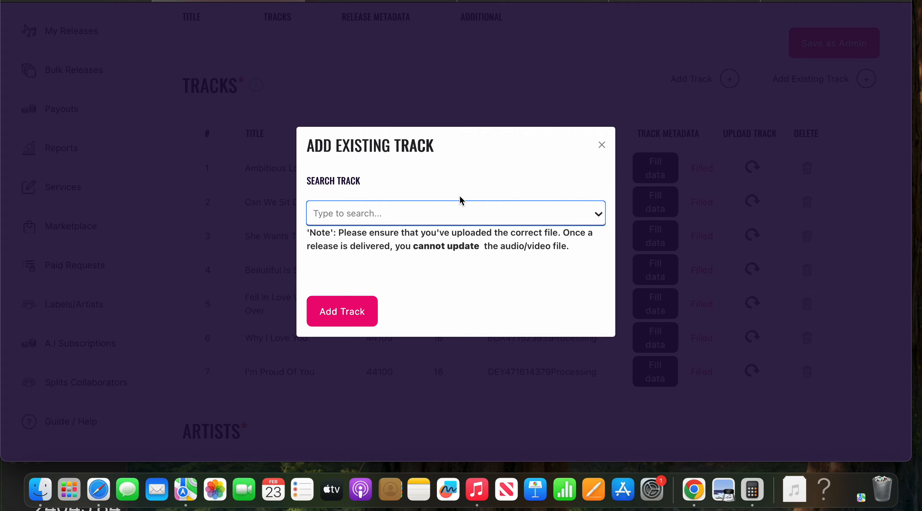
pyautogui.write("she's")
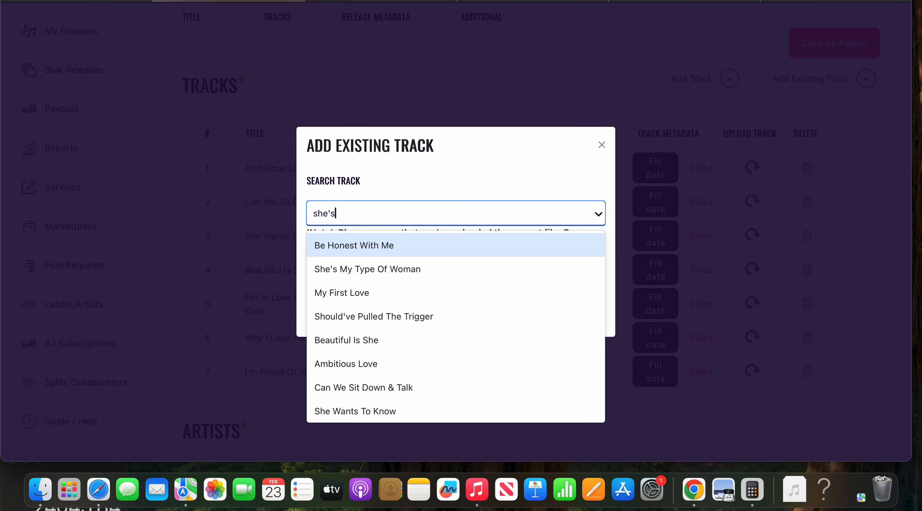
pyautogui.click(412, 262)
pyautogui.click(397, 210)
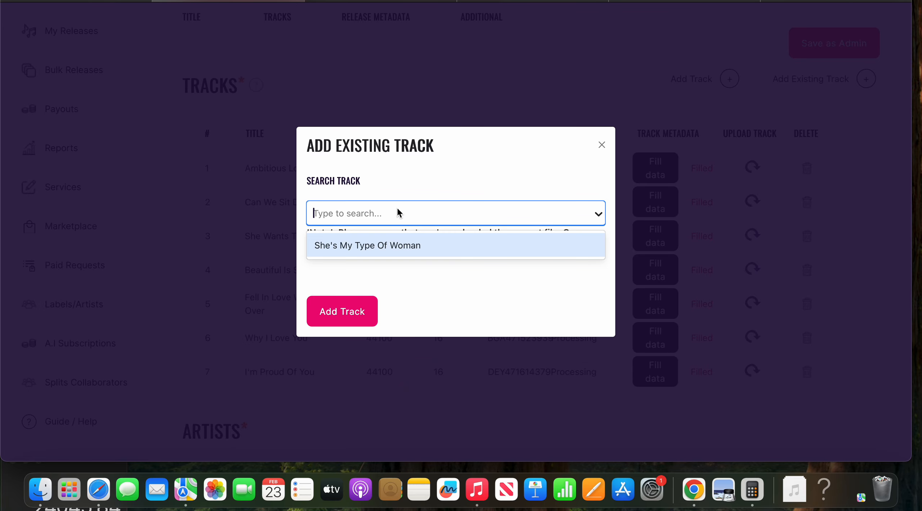
pyautogui.write('sh')
pyautogui.click(380, 245)
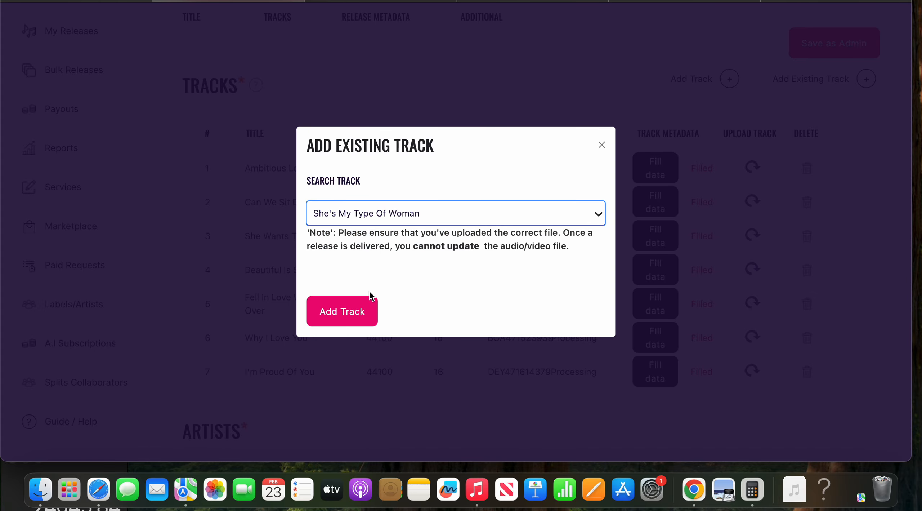
pyautogui.click(356, 317)
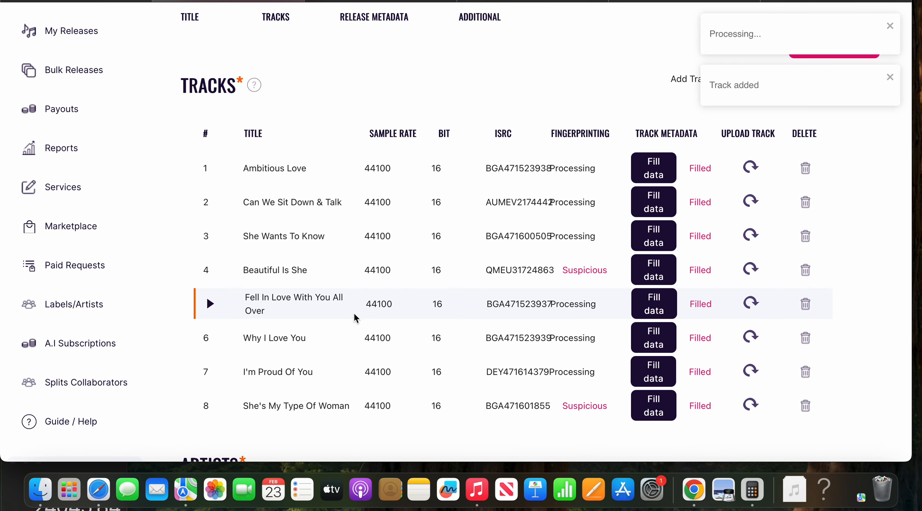
# Step: Advance to the release metadata stage and enter the artist's full name as the display artist
pyautogui.scroll(-5, 397, 355)
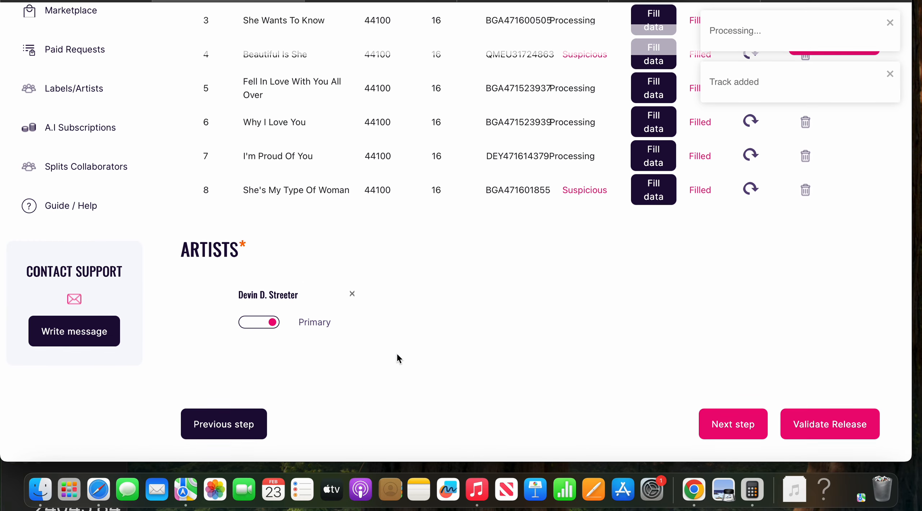
pyautogui.click(734, 425)
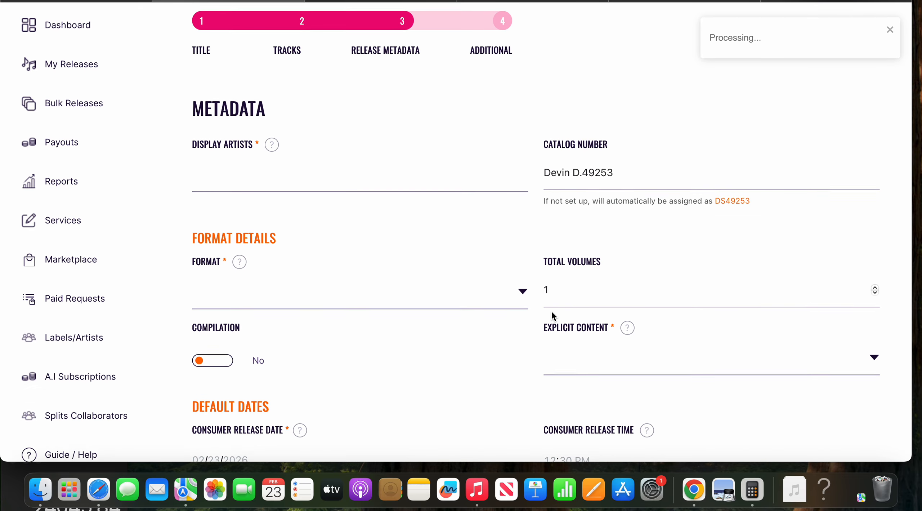
pyautogui.click(433, 320)
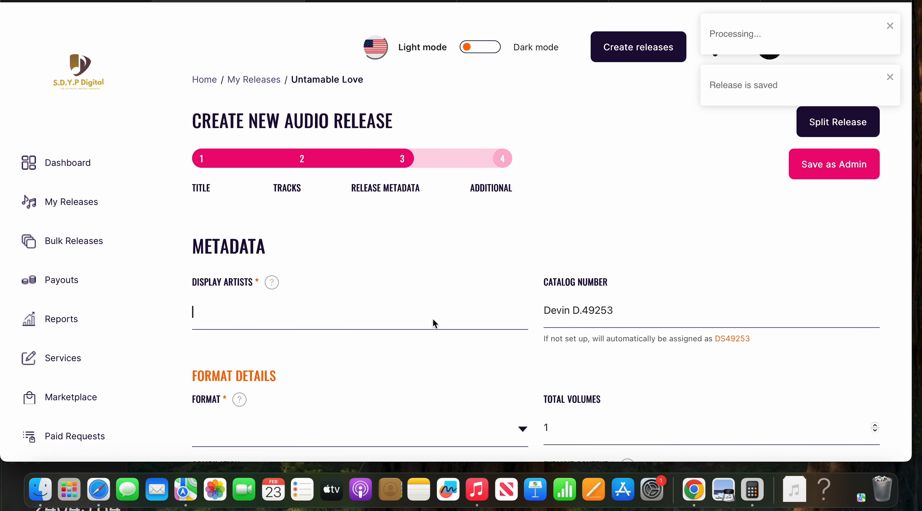
pyautogui.write('DEvin')
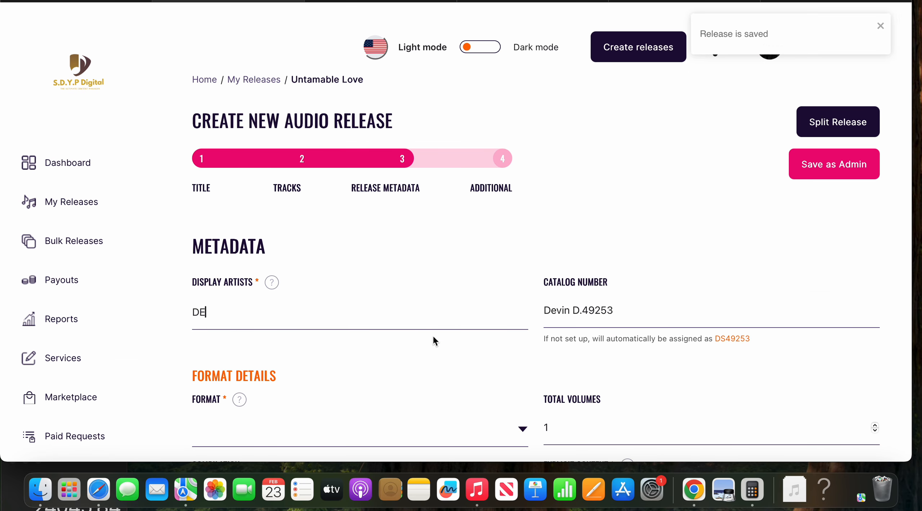
pyautogui.press('BackSpace')
pyautogui.press('BackSpace')
pyautogui.press('BackSpace')
pyautogui.press('BackSpace')
pyautogui.press('BackSpace')
pyautogui.write('e')
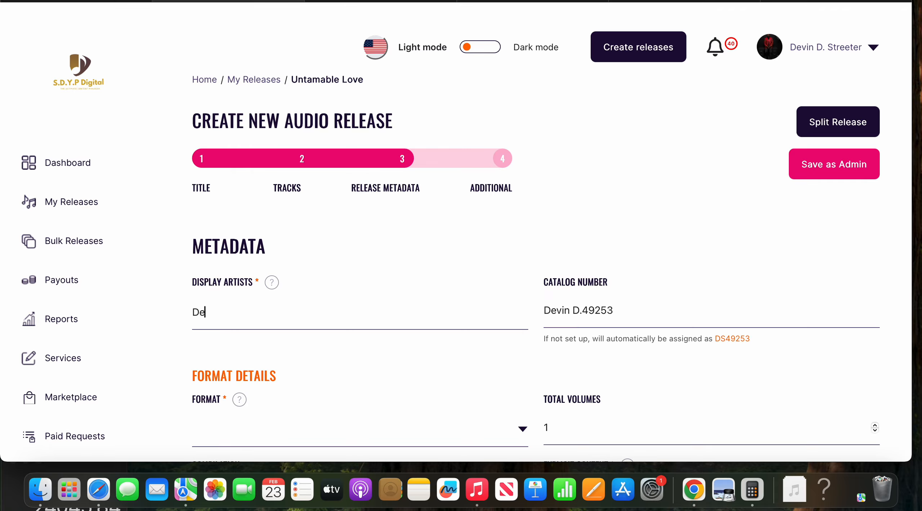
pyautogui.write('vin D. Streeter')
# Step: Set the release format to Album and its explicit content rating to Not Explicit
pyautogui.scroll(-4, 446, 384)
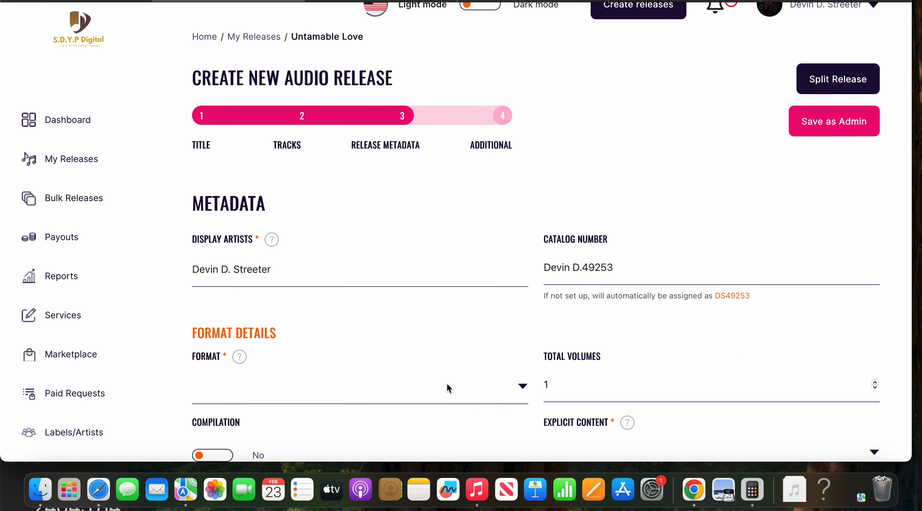
pyautogui.click(364, 309)
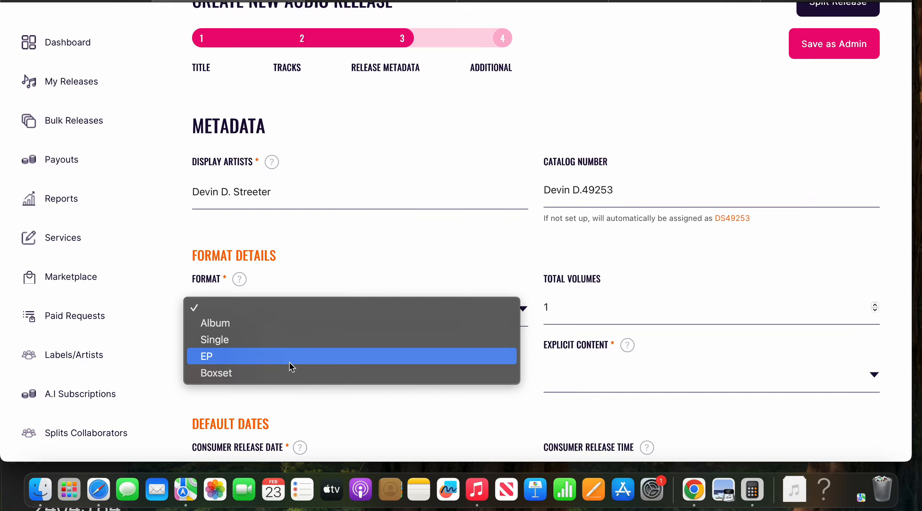
pyautogui.click(235, 326)
pyautogui.scroll(-5, 240, 358)
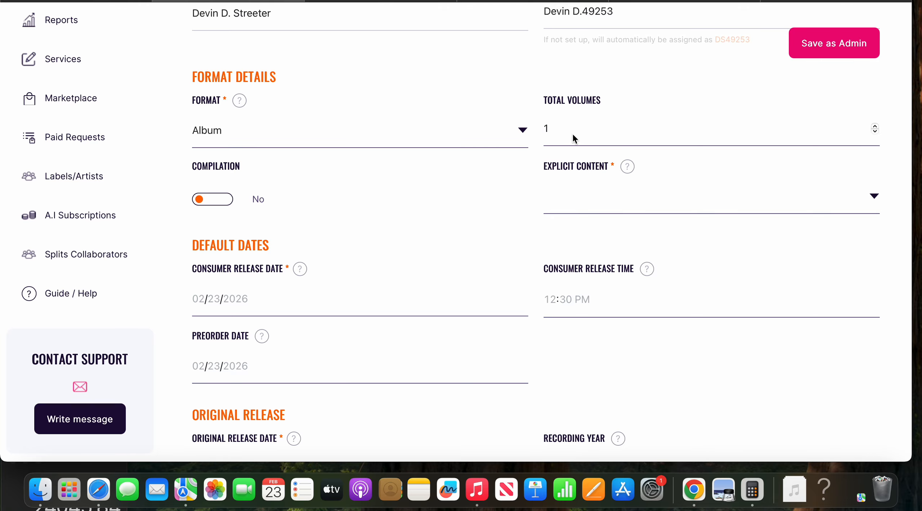
pyautogui.click(636, 206)
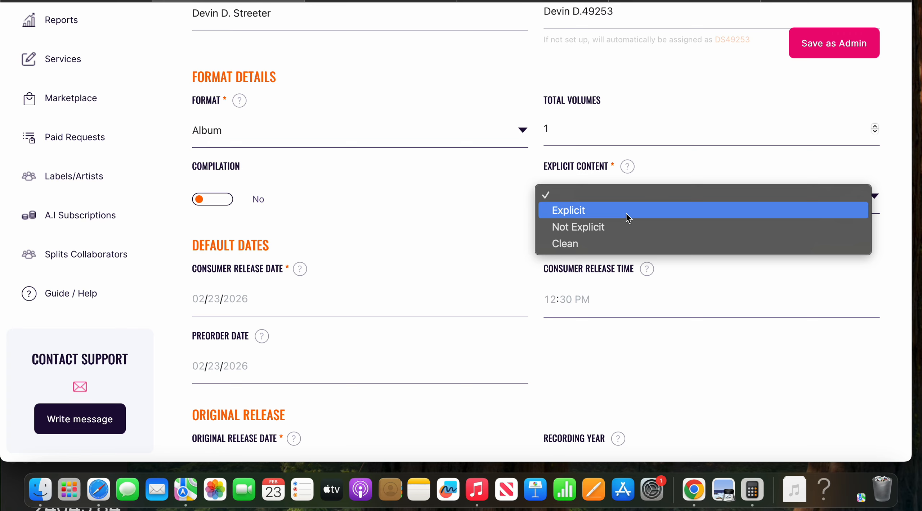
pyautogui.click(625, 227)
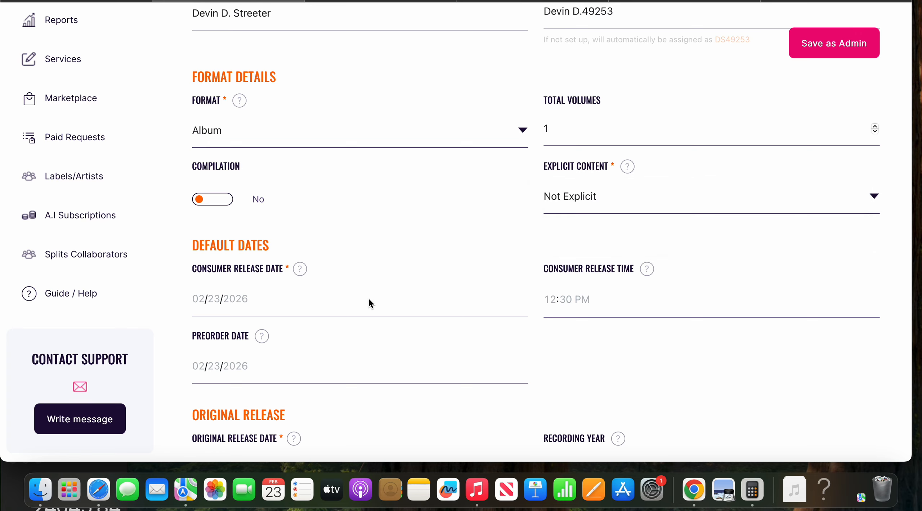
# Step: Check the release date on the removed Untamable Love album page and set the new release's consumer release date to 11/01/2021
pyautogui.click(201, 292)
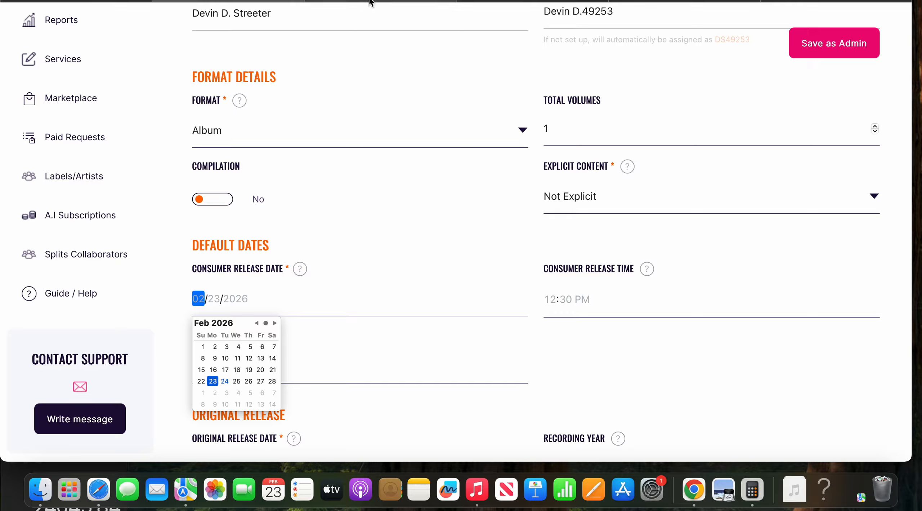
pyautogui.moveTo(371, 2)
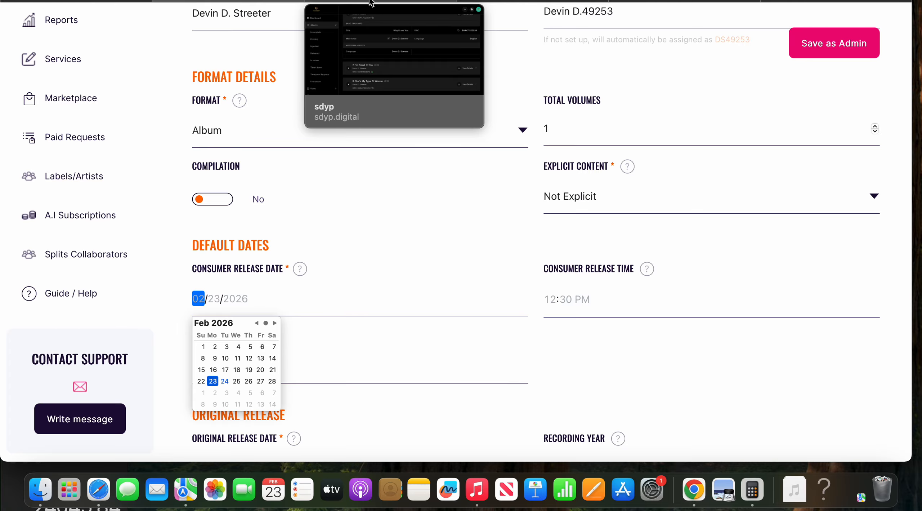
pyautogui.click(369, 3)
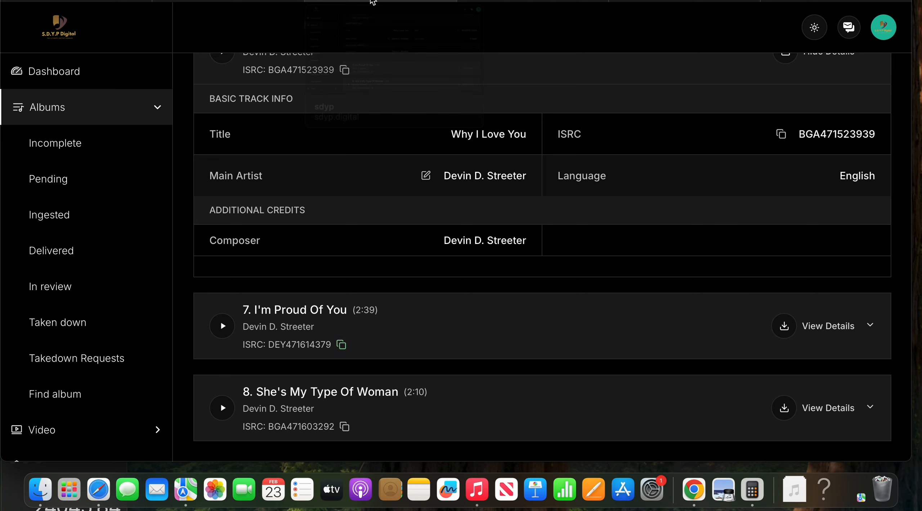
pyautogui.scroll(10, 434, 171)
pyautogui.scroll(5, 432, 166)
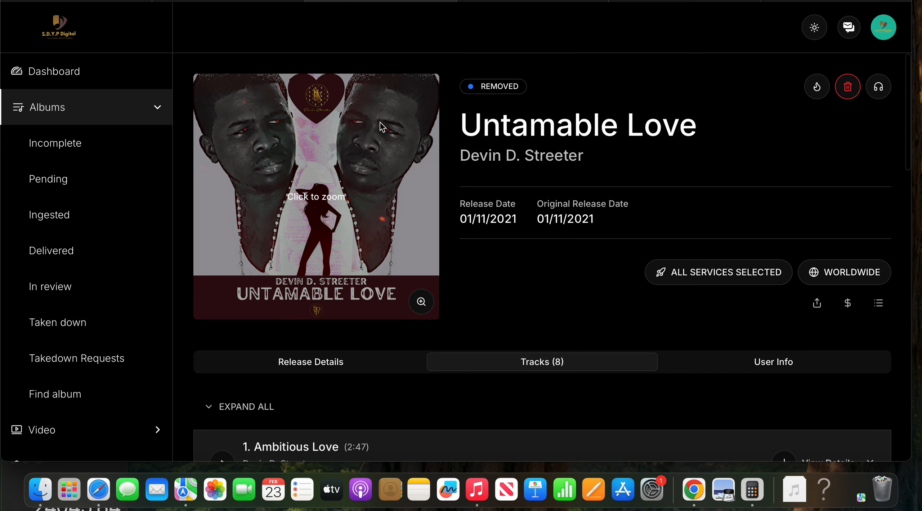
pyautogui.click(245, 2)
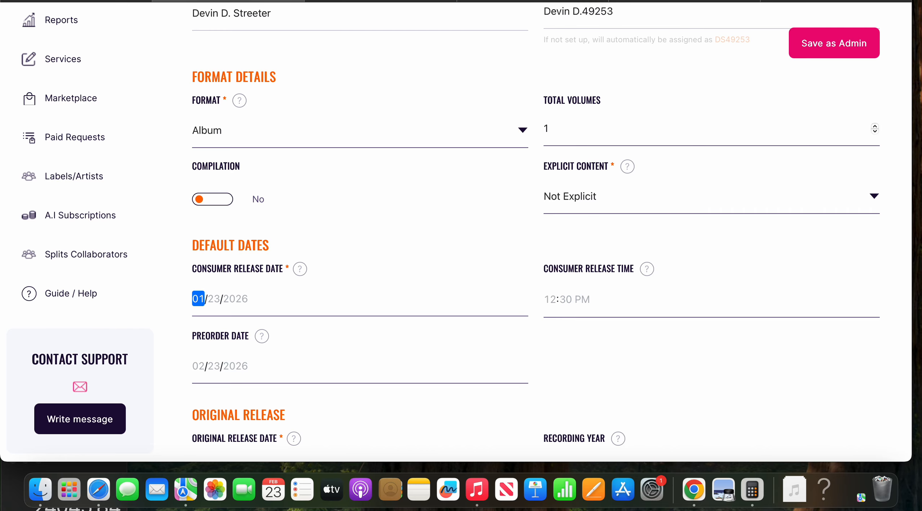
pyautogui.write('11112022')
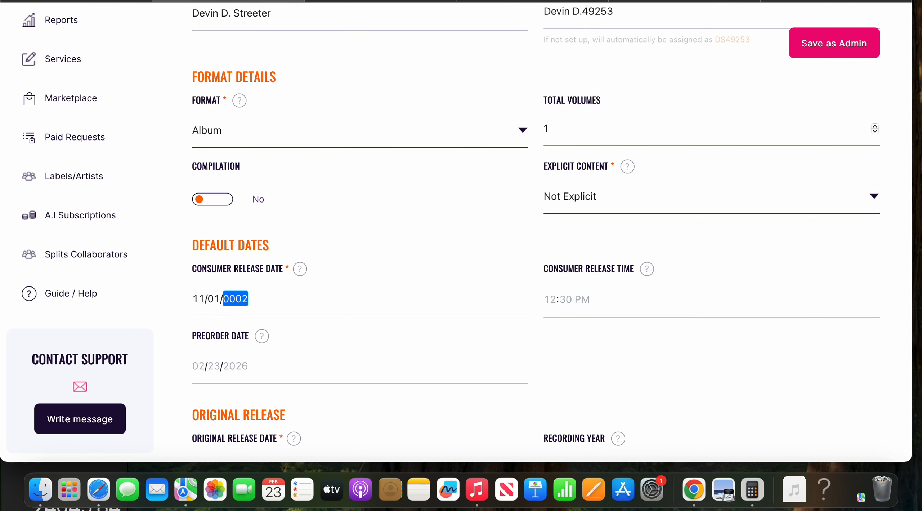
pyautogui.press('BackSpace')
pyautogui.write('2021')
# Step: Set the consumer release time to 12:00 AM and the original release date to 11/01/2021
pyautogui.click(550, 300)
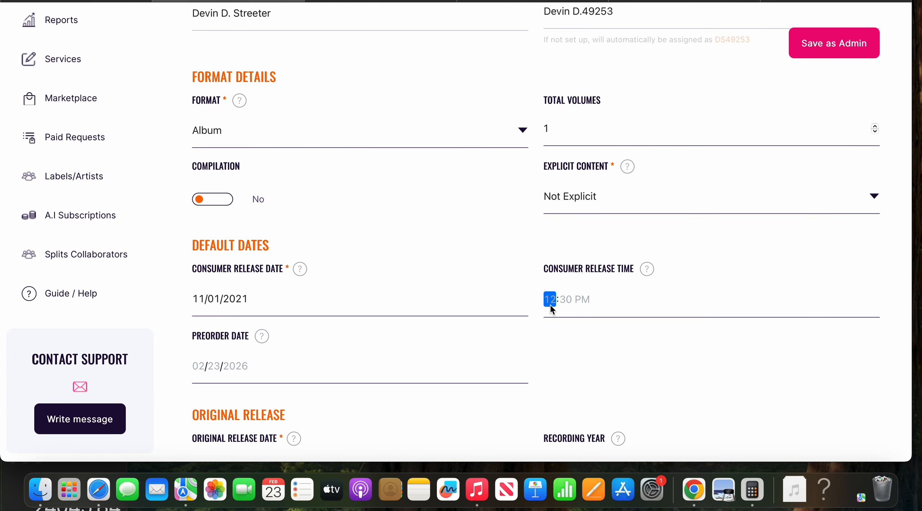
pyautogui.write('1200a')
pyautogui.scroll(-5, 204, 386)
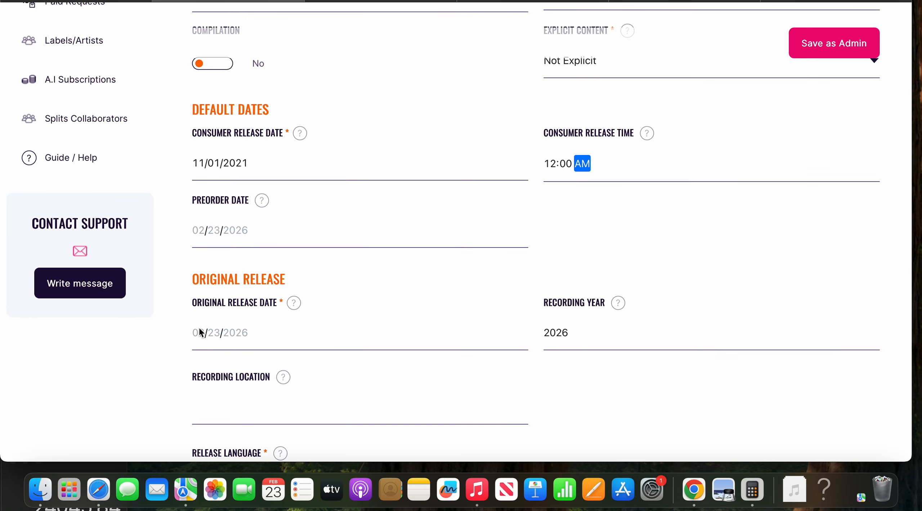
pyautogui.click(198, 333)
pyautogui.write('11/01')
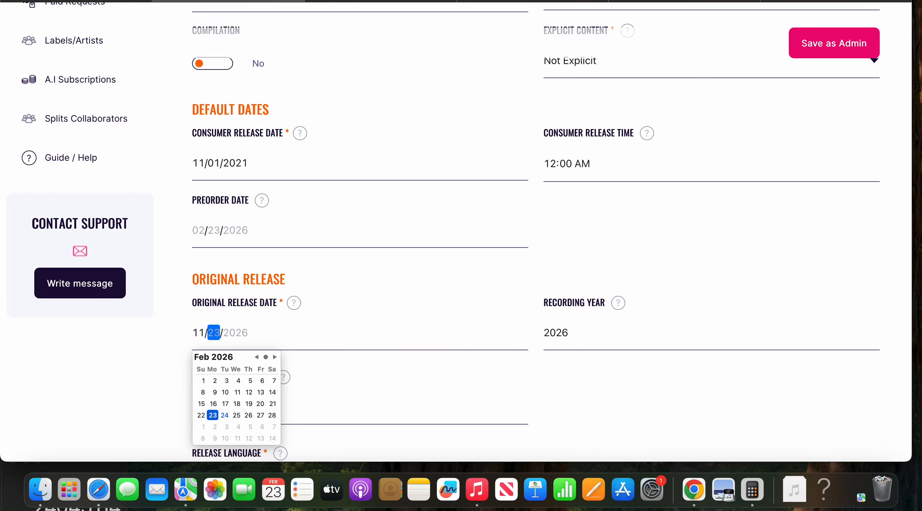
pyautogui.write('/2021')
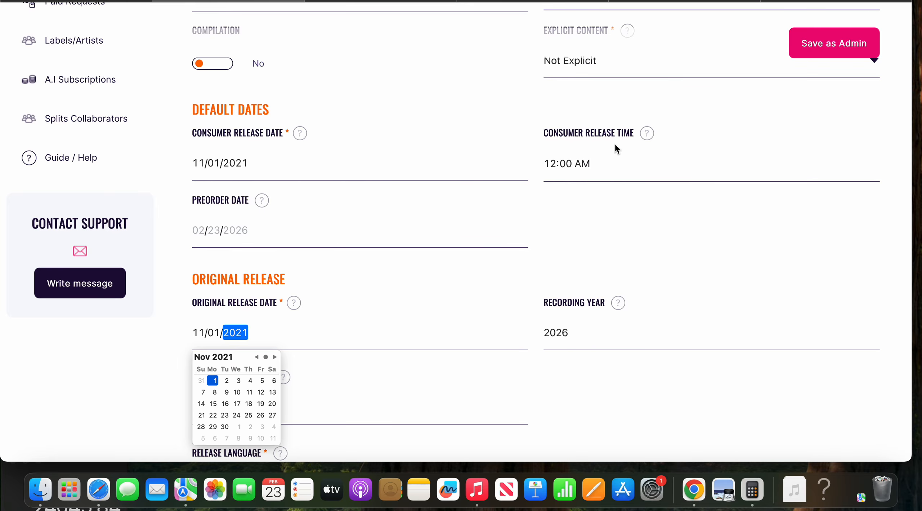
# Step: Check the help text for the preorder date and set the recording year to 2021
pyautogui.scroll(-2, 615, 145)
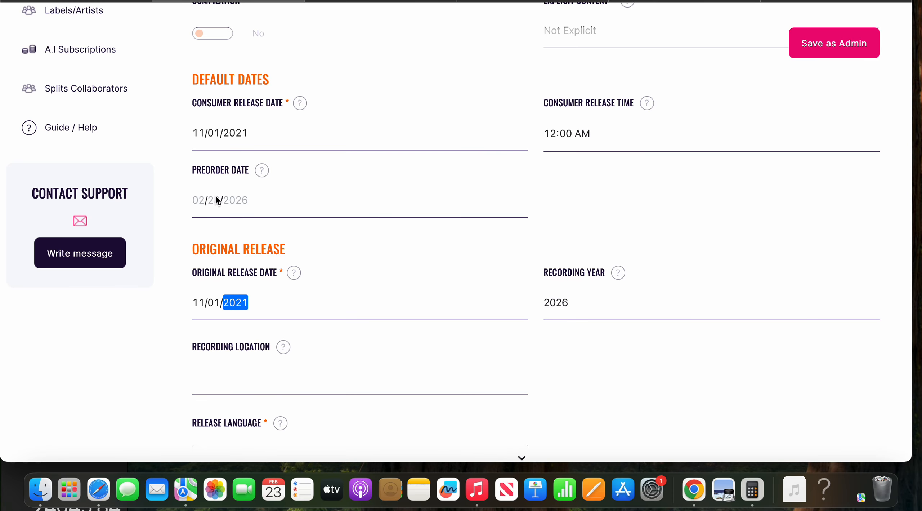
pyautogui.scroll(-1, 216, 196)
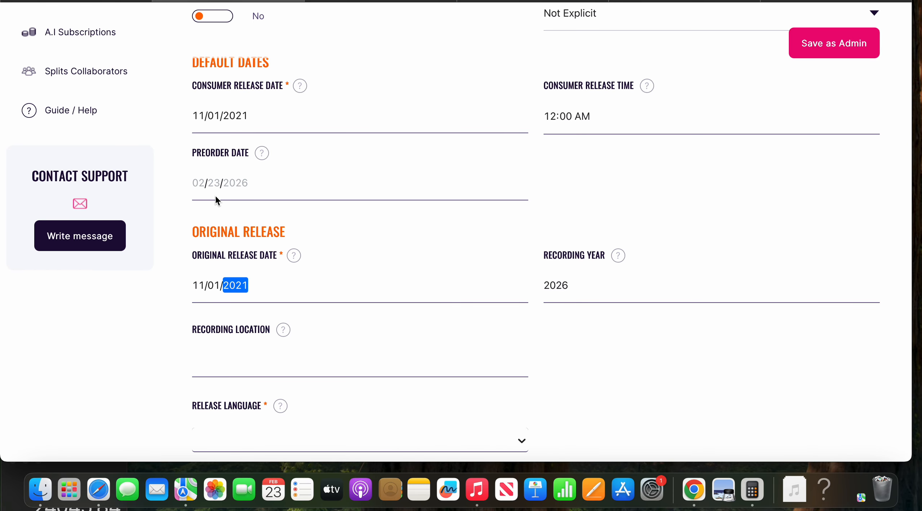
pyautogui.click(260, 154)
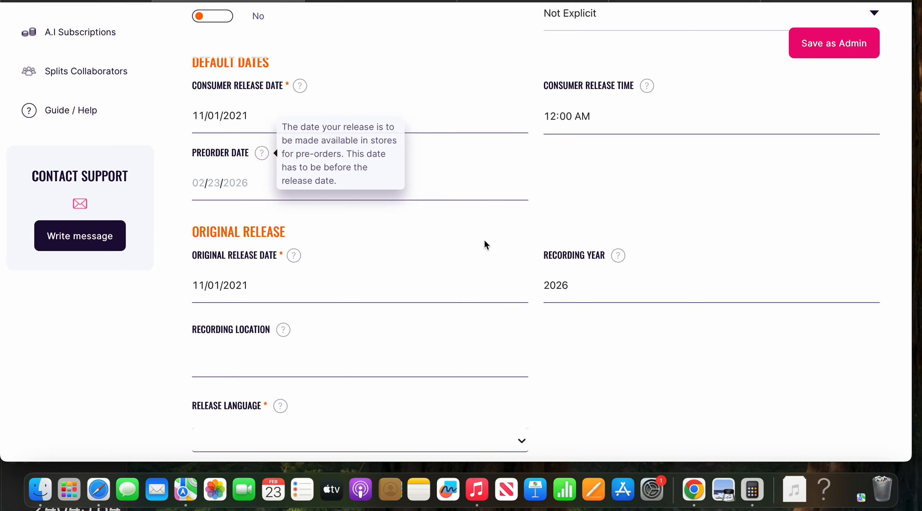
pyautogui.click(584, 283)
pyautogui.press('BackSpace')
pyautogui.write('1')
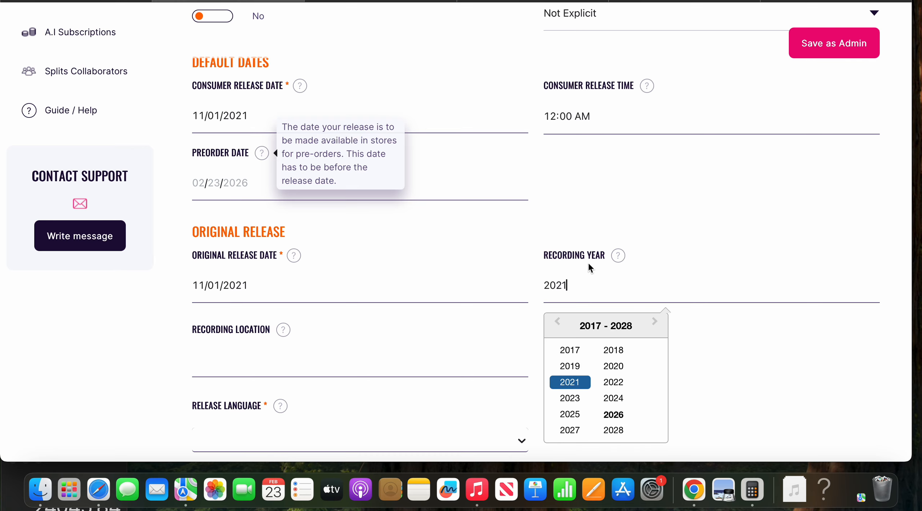
pyautogui.click(471, 324)
# Step: Enter "Miami , Florida" as the release's recording location
pyautogui.scroll(-5, 468, 324)
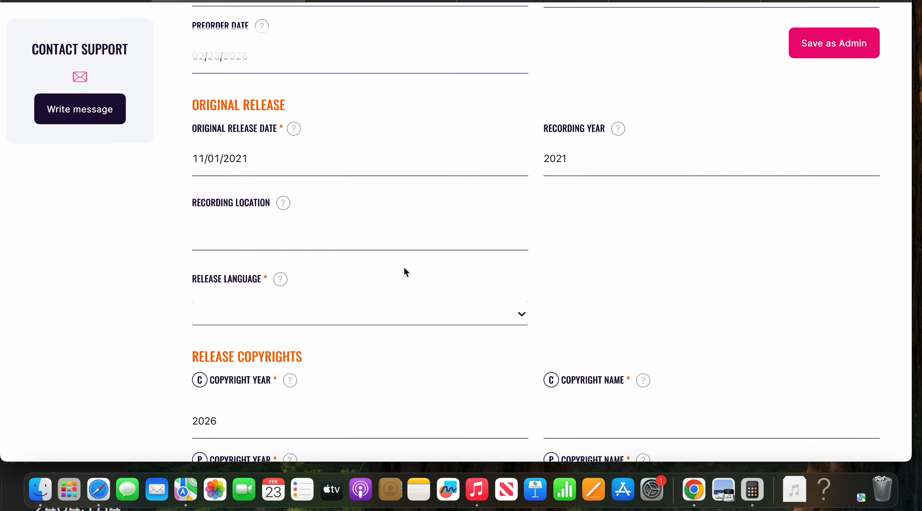
pyautogui.click(382, 245)
pyautogui.write('Mi')
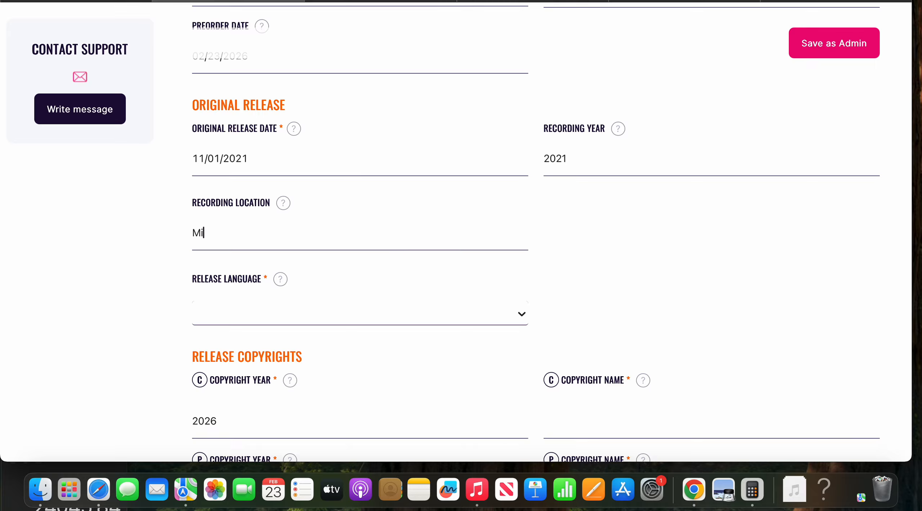
pyautogui.write('ami , florida')
pyautogui.press('BackSpace')
pyautogui.press('BackSpace')
pyautogui.press('BackSpace')
pyautogui.press('BackSpace')
pyautogui.press('BackSpace')
pyautogui.press('BackSpace')
pyautogui.press('BackSpace')
pyautogui.press('capslock')
pyautogui.write('FLORIDA')
pyautogui.press('BackSpace')
pyautogui.press('BackSpace')
pyautogui.press('BackSpace')
pyautogui.press('BackSpace')
pyautogui.press('BackSpace')
pyautogui.press('BackSpace')
pyautogui.write('lorida')
# Step: Set the release language to English
pyautogui.click(359, 318)
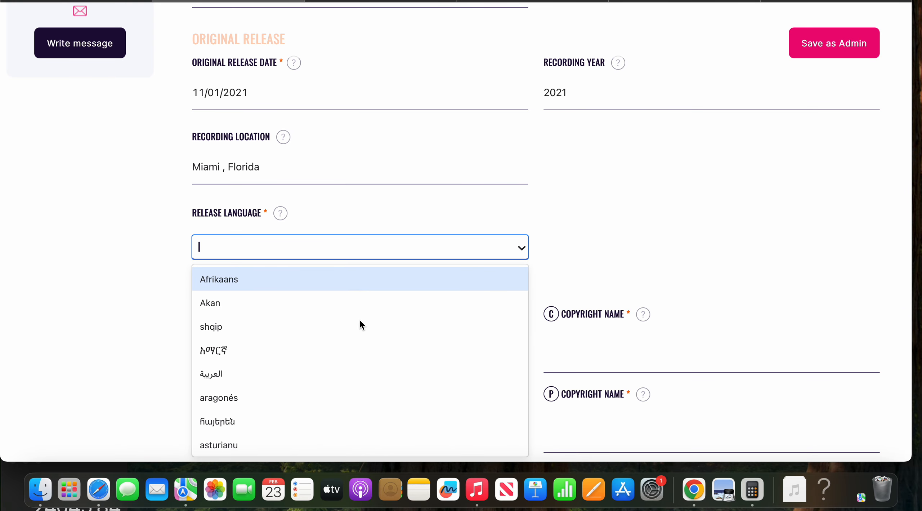
pyautogui.write('eng')
pyautogui.press('Down')
pyautogui.press('Return')
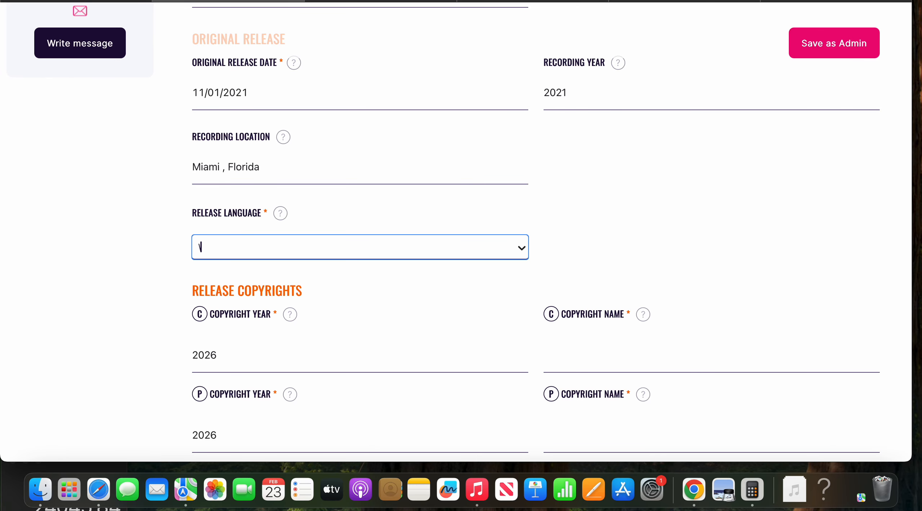
pyautogui.press('BackSpace')
pyautogui.write('engl')
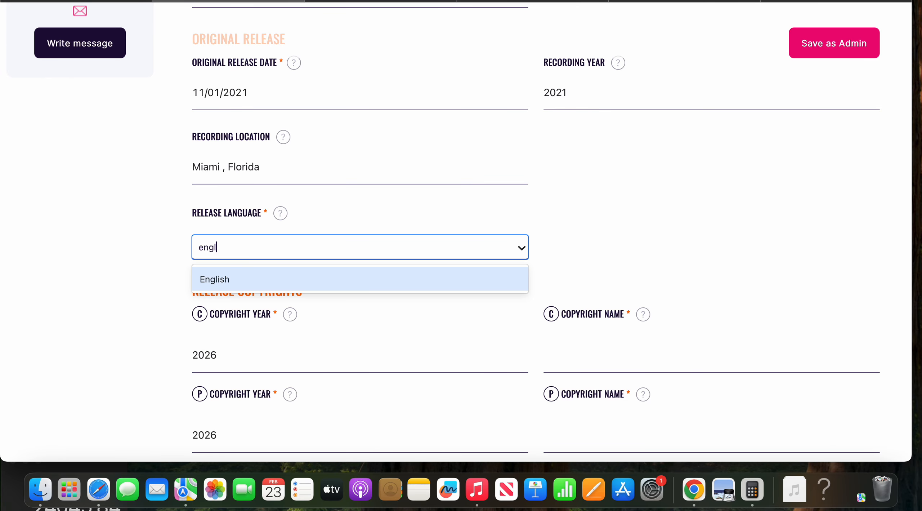
pyautogui.press('Return')
# Step: Set both the C and P copyright years of the release to 2021
pyautogui.click(337, 357)
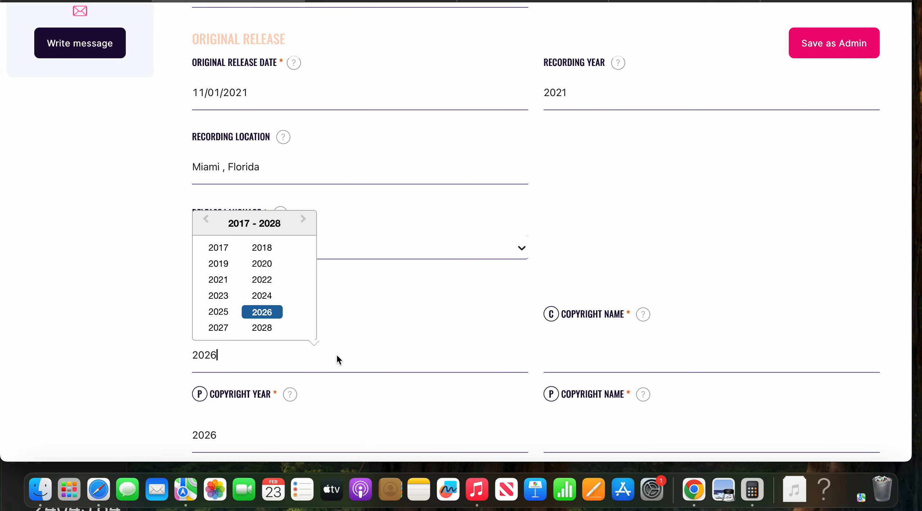
pyautogui.press('BackSpace')
pyautogui.write('1')
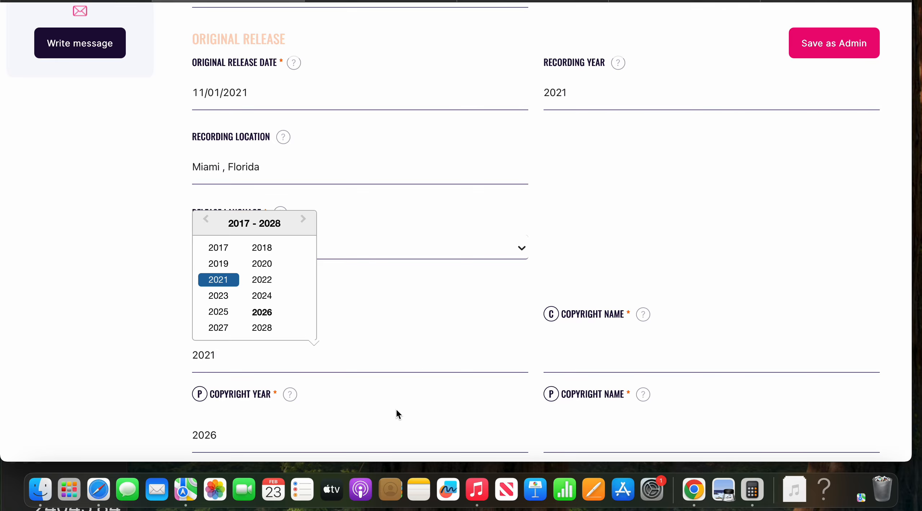
pyautogui.click(383, 428)
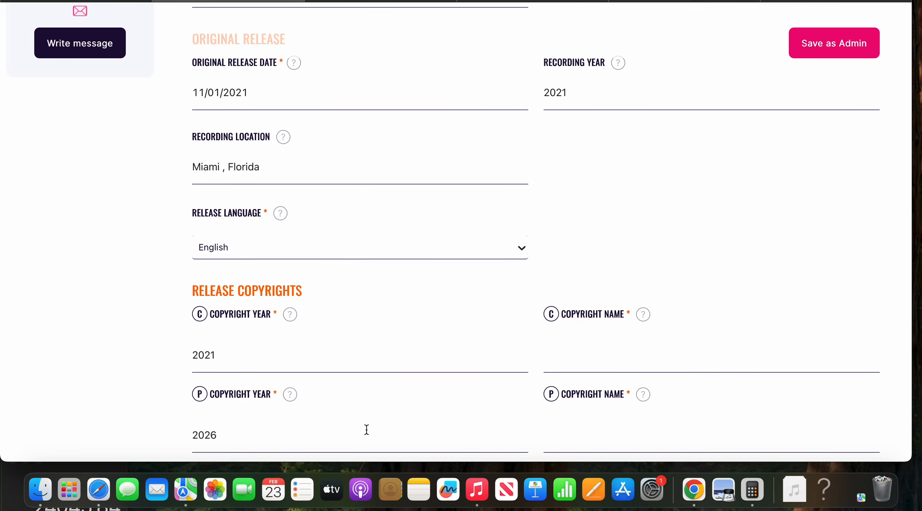
pyautogui.click(344, 430)
pyautogui.press('BackSpace')
pyautogui.write('1')
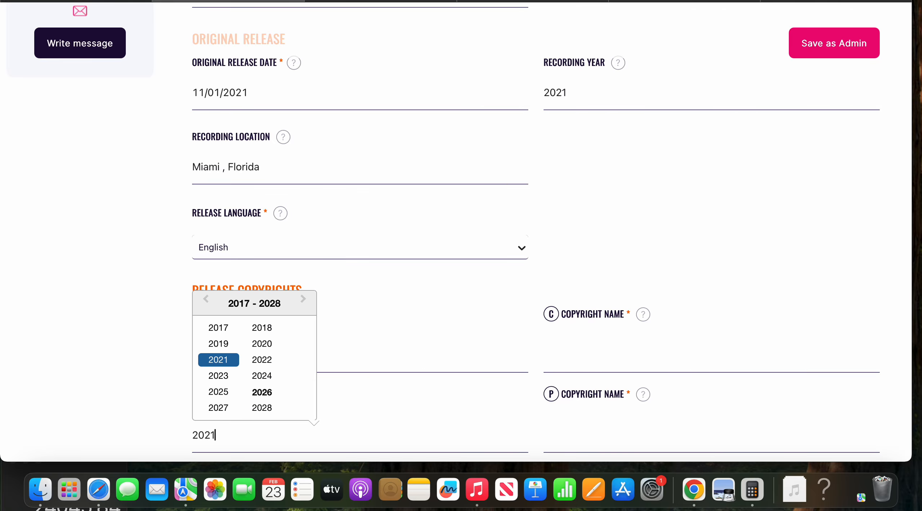
pyautogui.click(470, 414)
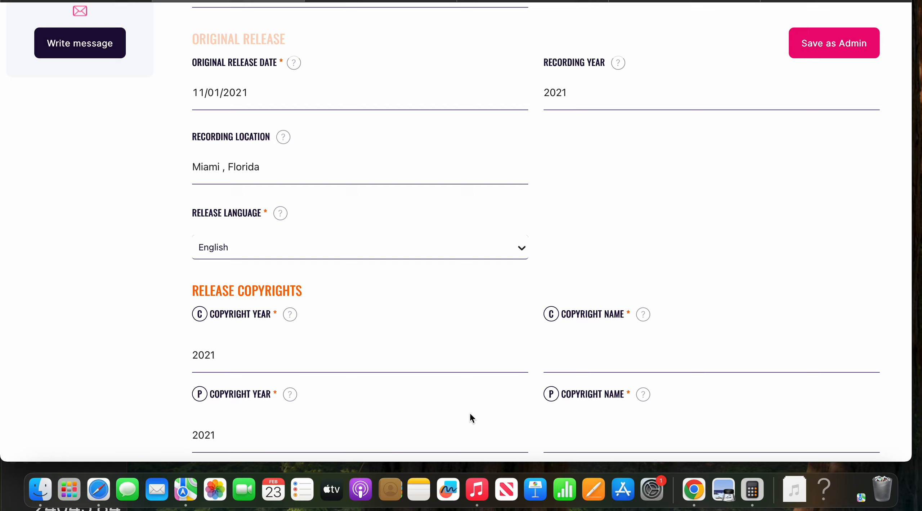
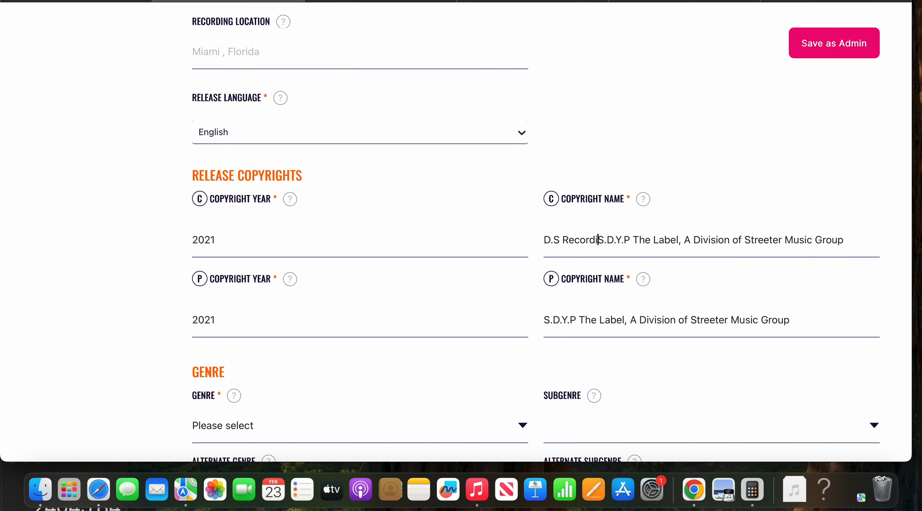
# Step: Prefix the C and P copyright names with "D.S Recordings /" ahead of S.D.Y.P The Label, A Division of Streeter Music Group
pyautogui.write('/')
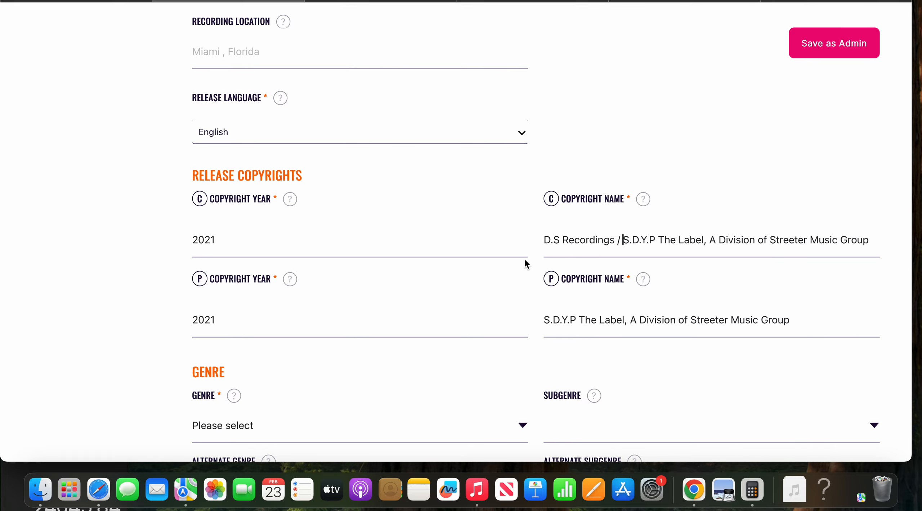
pyautogui.click(545, 321)
pyautogui.write('D.S ')
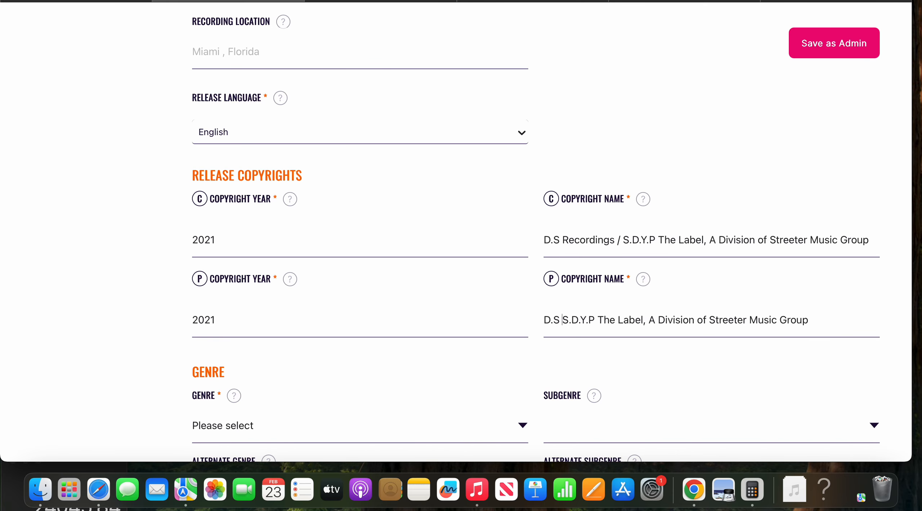
pyautogui.write('Recordings ')
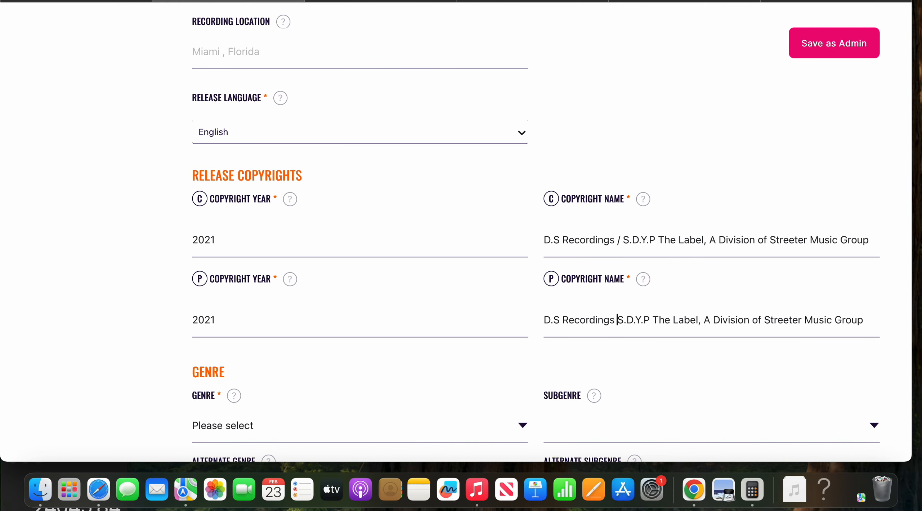
pyautogui.write('/')
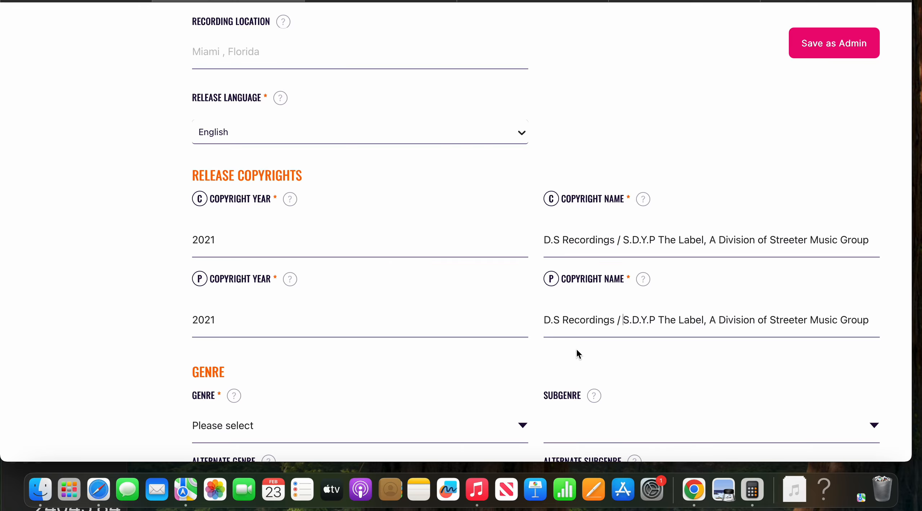
# Step: Set the release's main genre to R&B/Soul
pyautogui.scroll(-5, 576, 354)
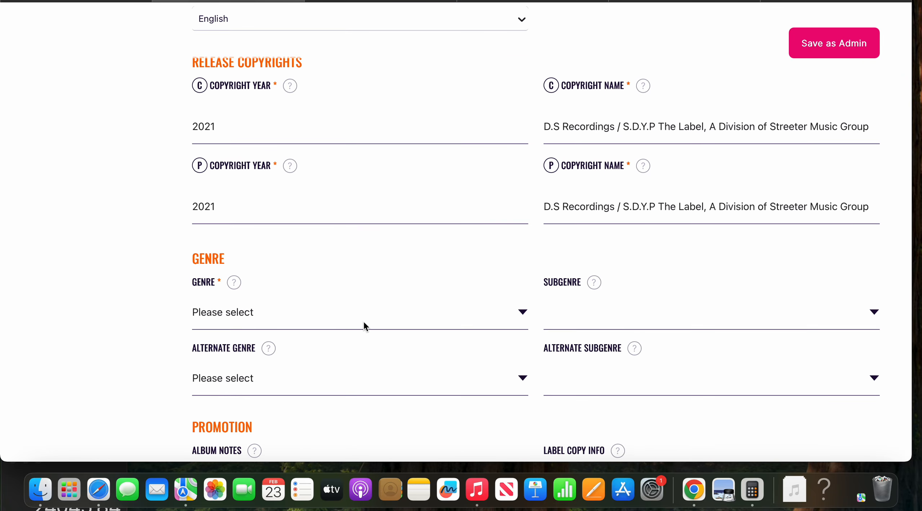
pyautogui.click(365, 323)
pyautogui.press('h')
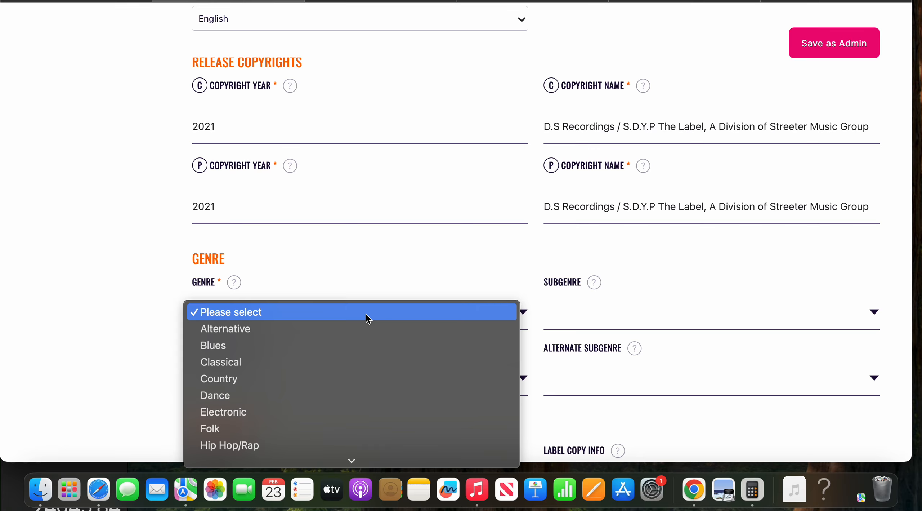
pyautogui.scroll(-5, 377, 388)
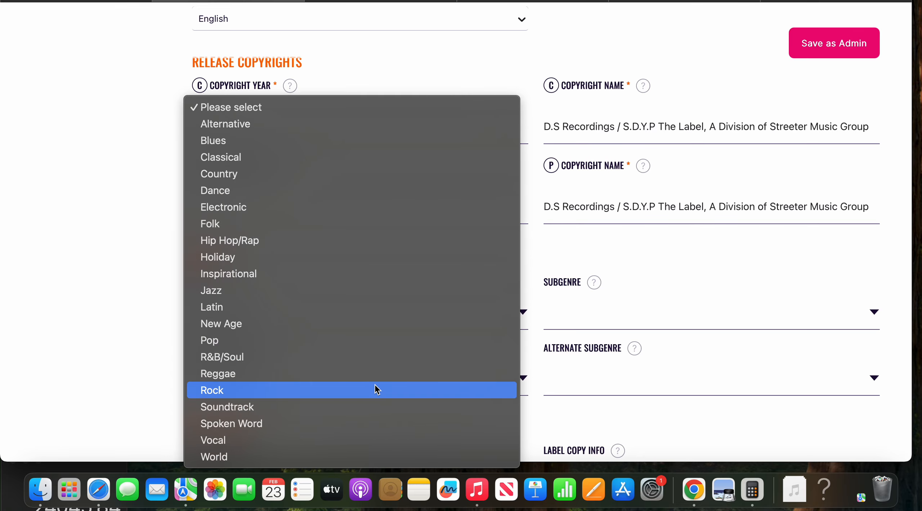
pyautogui.click(362, 356)
# Step: Look through the subgenres offered for R&B/Soul without choosing one
pyautogui.click(579, 315)
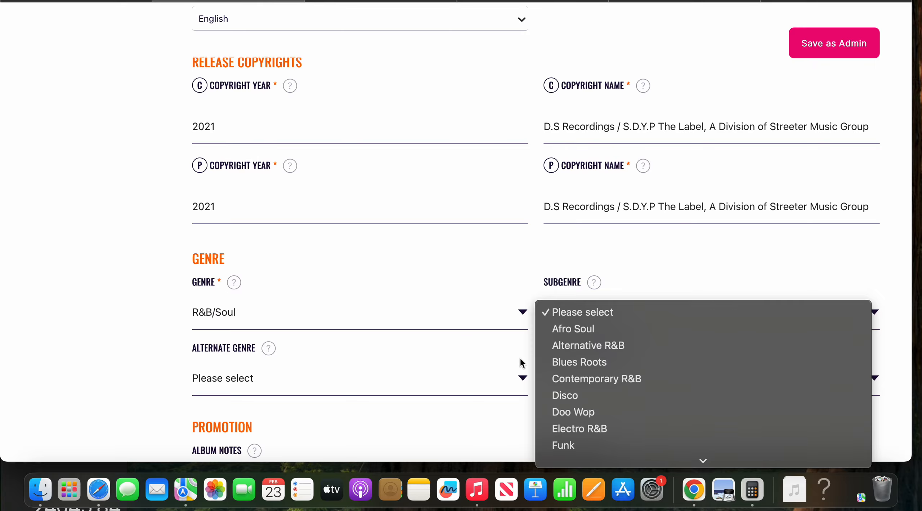
pyautogui.press('j')
pyautogui.press('Down')
pyautogui.press('Down')
pyautogui.press('Down')
pyautogui.press('Down')
pyautogui.press('Down')
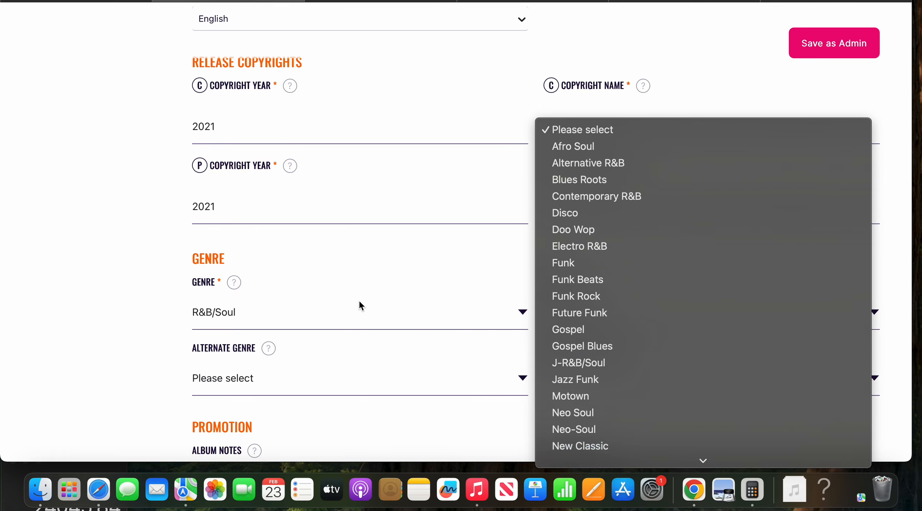
pyautogui.click(350, 312)
# Step: Set the release's main genre to Hip Hop/Rap with Spoken Word as the subgenre
pyautogui.click(351, 320)
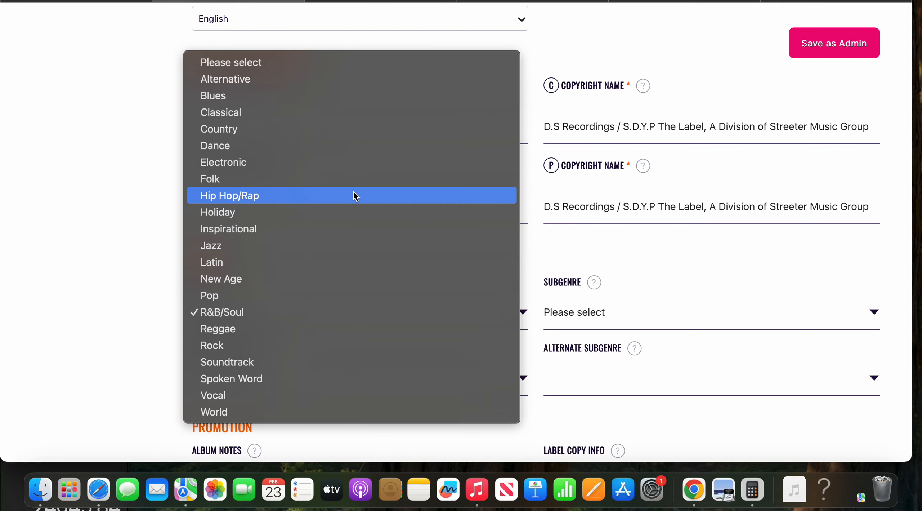
pyautogui.click(356, 196)
pyautogui.click(573, 321)
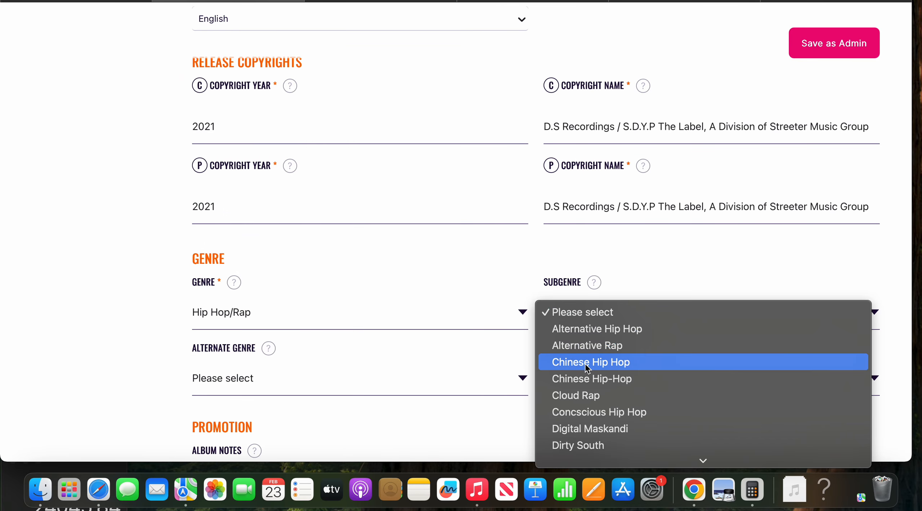
pyautogui.press('Down')
pyautogui.press('Down')
pyautogui.press('Down')
pyautogui.press('Down')
pyautogui.press('Down')
pyautogui.press('Down')
pyautogui.press('Down')
pyautogui.press('Down')
pyautogui.press('Down')
pyautogui.press('Down')
pyautogui.press('Down')
pyautogui.press('Down')
pyautogui.press('Down')
pyautogui.press('Down')
pyautogui.press('Down')
pyautogui.press('Down')
pyautogui.press('Down')
pyautogui.press('Down')
pyautogui.press('Down')
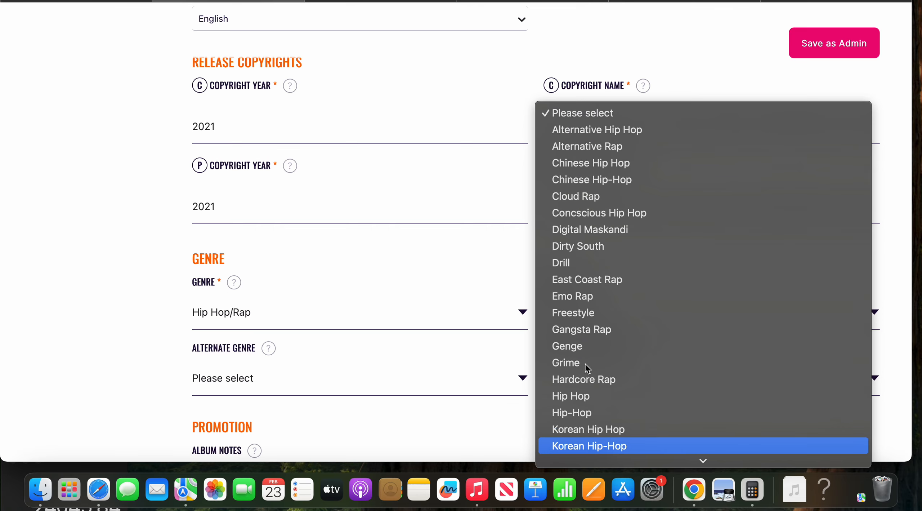
pyautogui.press('Down')
pyautogui.press('Down')
pyautogui.press('Down')
pyautogui.press('Down')
pyautogui.press('Down')
pyautogui.press('Down')
pyautogui.press('Down')
pyautogui.press('Down')
pyautogui.press('Down')
pyautogui.press('Down')
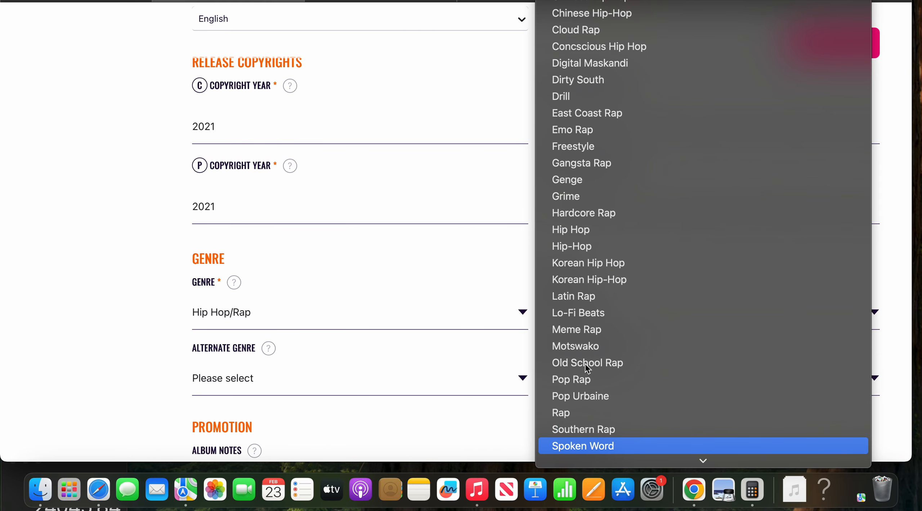
pyautogui.press('Down')
pyautogui.press('Down')
pyautogui.press('Down')
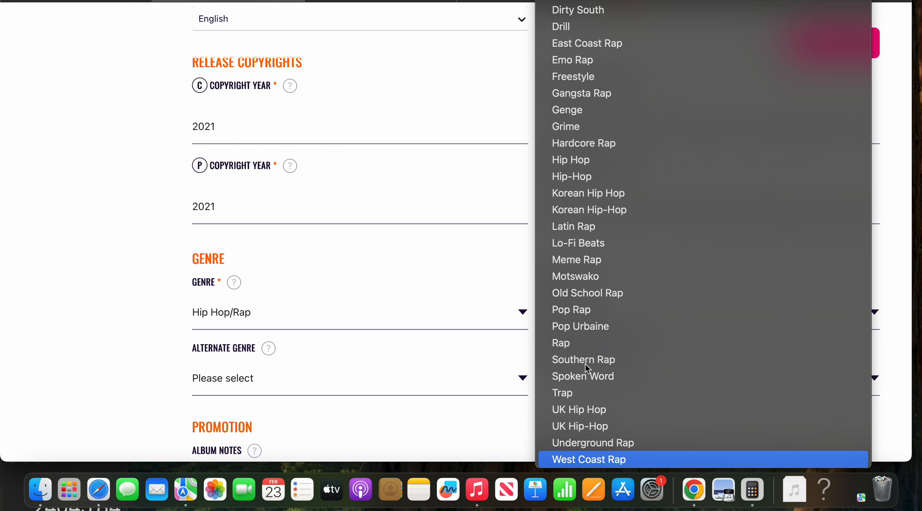
pyautogui.press('Up')
pyautogui.press('Up')
pyautogui.press('Up')
pyautogui.press('Up')
pyautogui.press('Up')
pyautogui.press('Up')
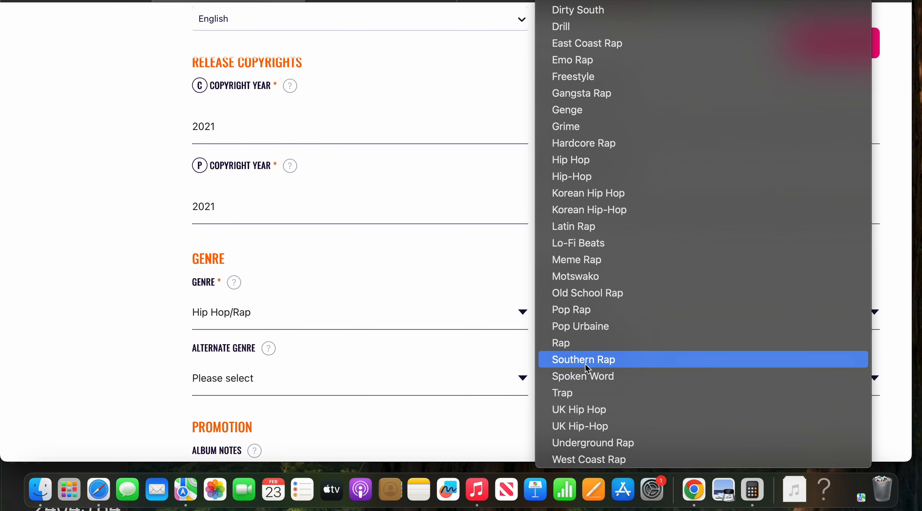
pyautogui.press('Down')
pyautogui.click(580, 360)
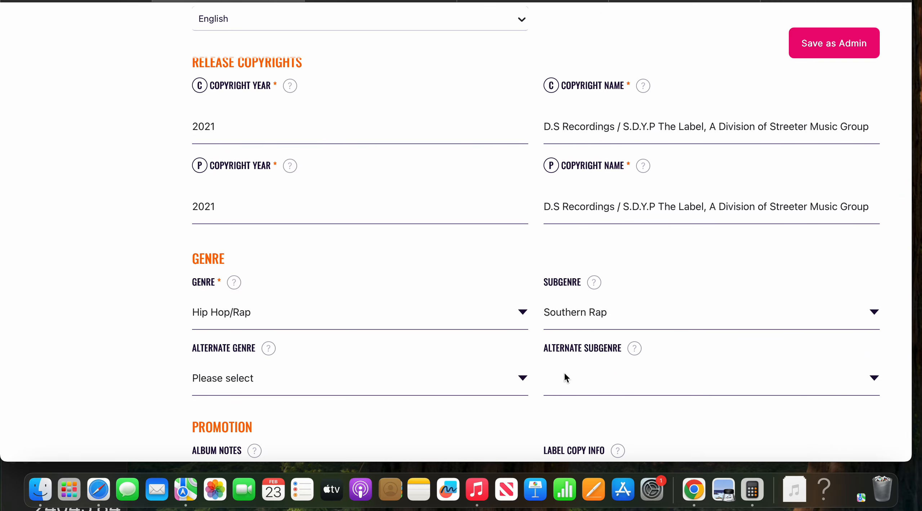
pyautogui.click(611, 312)
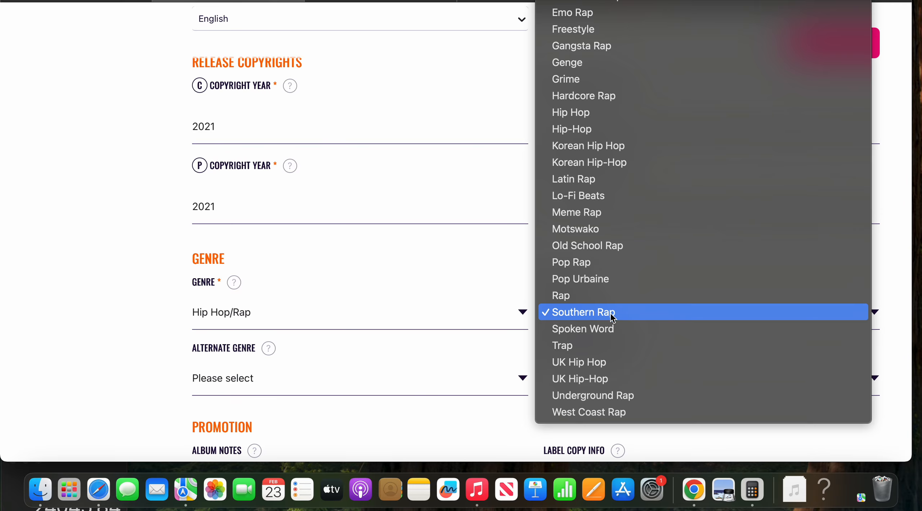
pyautogui.click(608, 329)
# Step: Set the alternate genre to R&B/Soul and look through its alternate subgenres without choosing one
pyautogui.click(459, 377)
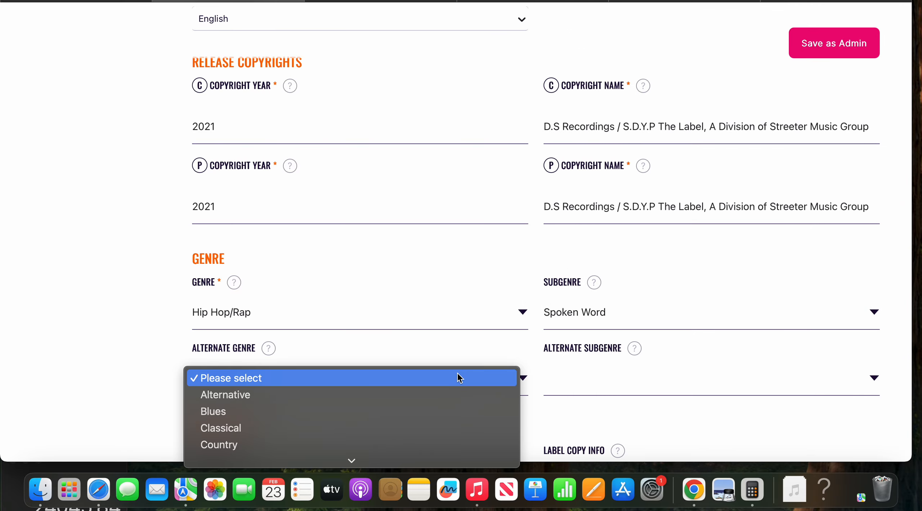
pyautogui.press('r')
pyautogui.press('Down')
pyautogui.press('Down')
pyautogui.press('Down')
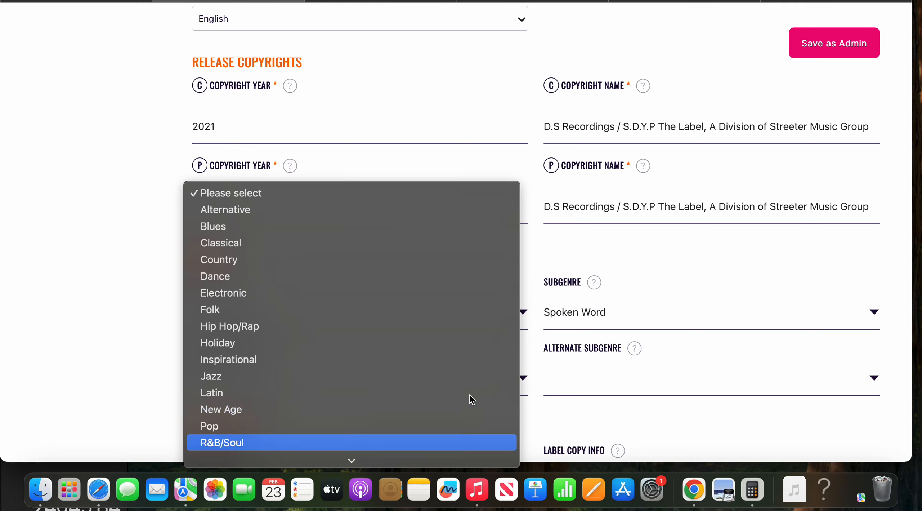
pyautogui.press('Return')
pyautogui.click(603, 379)
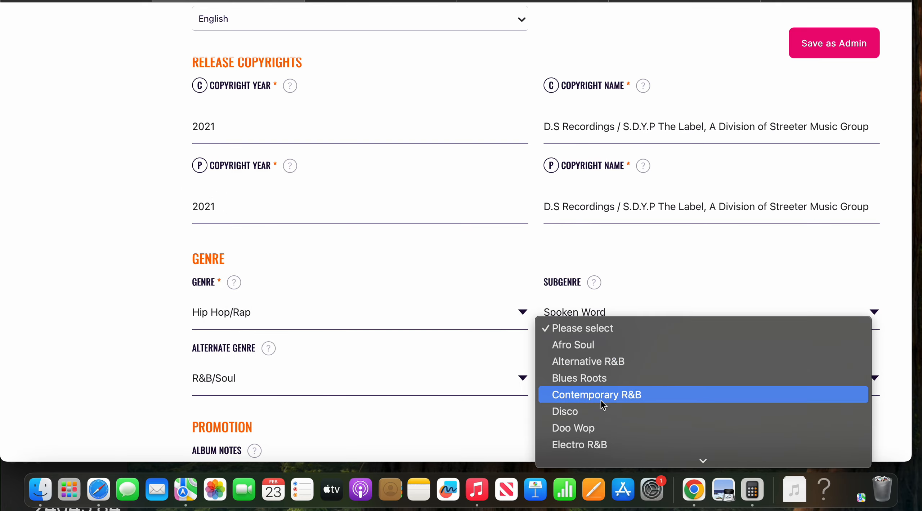
pyautogui.scroll(-5, 598, 401)
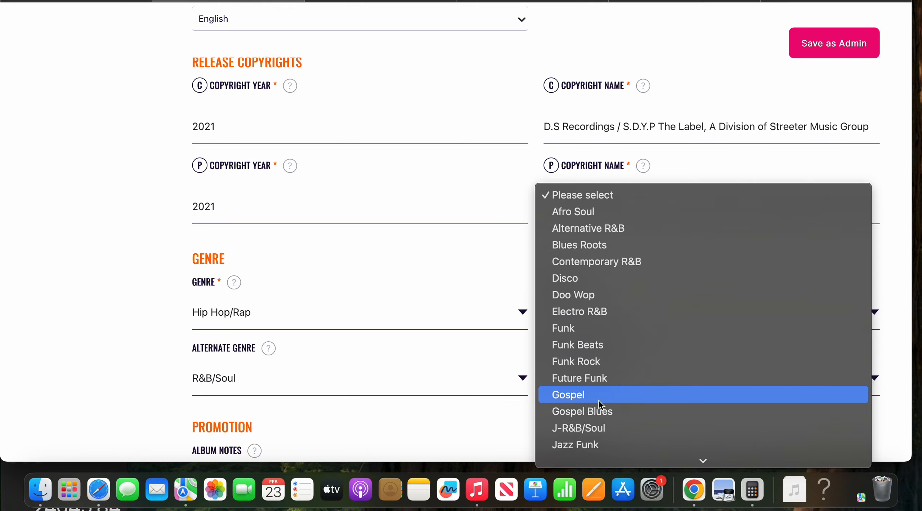
pyautogui.click(510, 391)
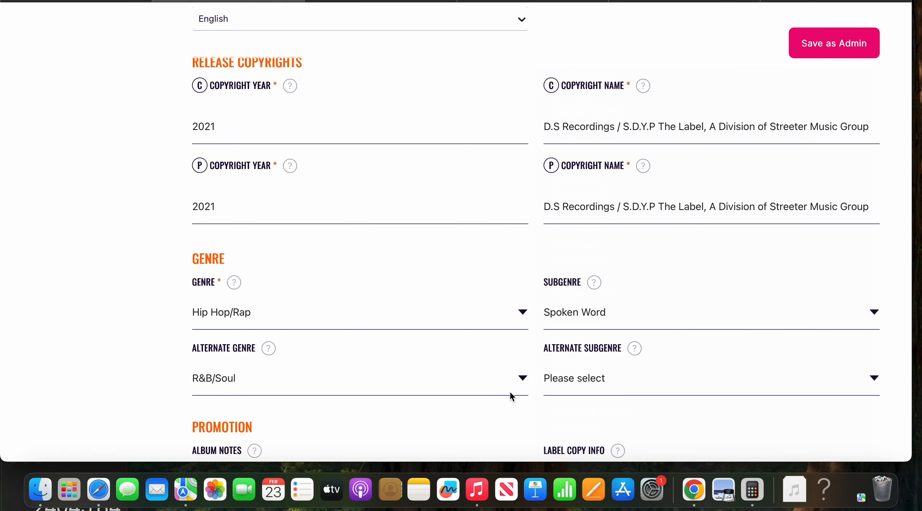
# Step: Continue from the release metadata to the Additional step and look over its prices and DSP list
pyautogui.scroll(-5, 509, 390)
pyautogui.scroll(-1, 511, 392)
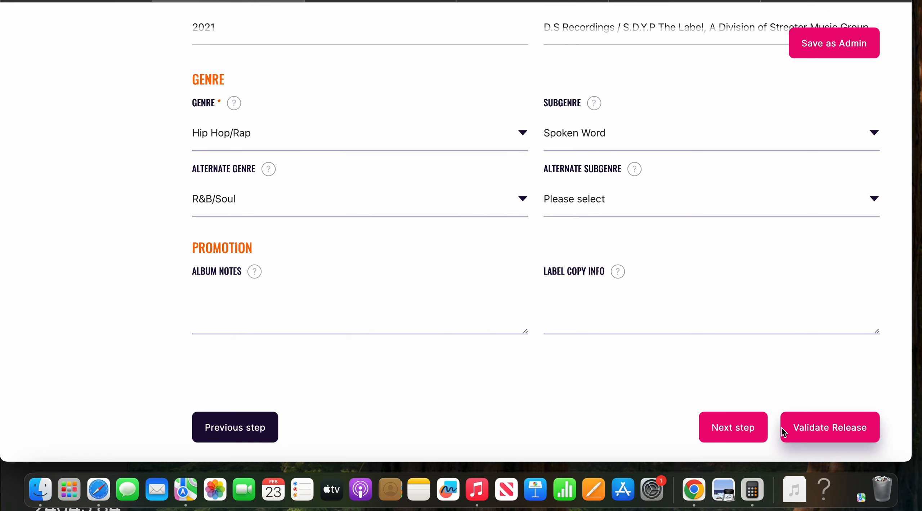
pyautogui.click(752, 428)
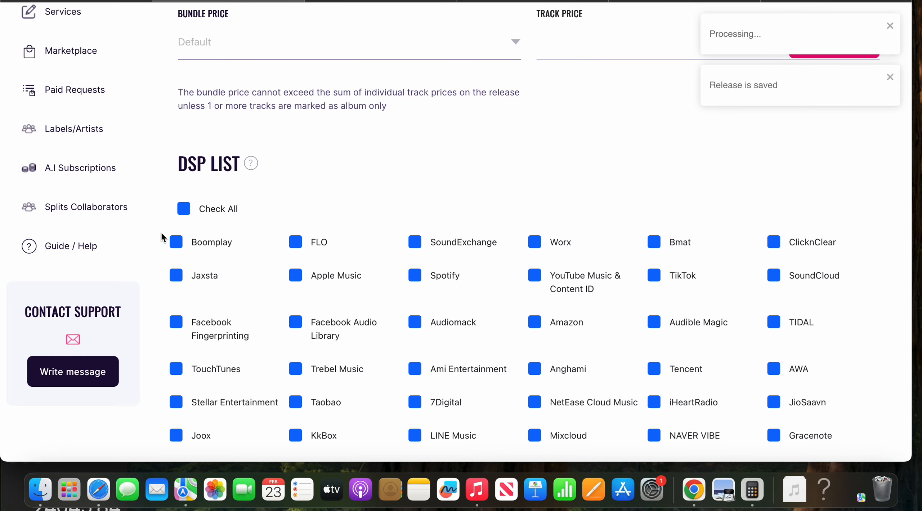
pyautogui.scroll(7, 373, 293)
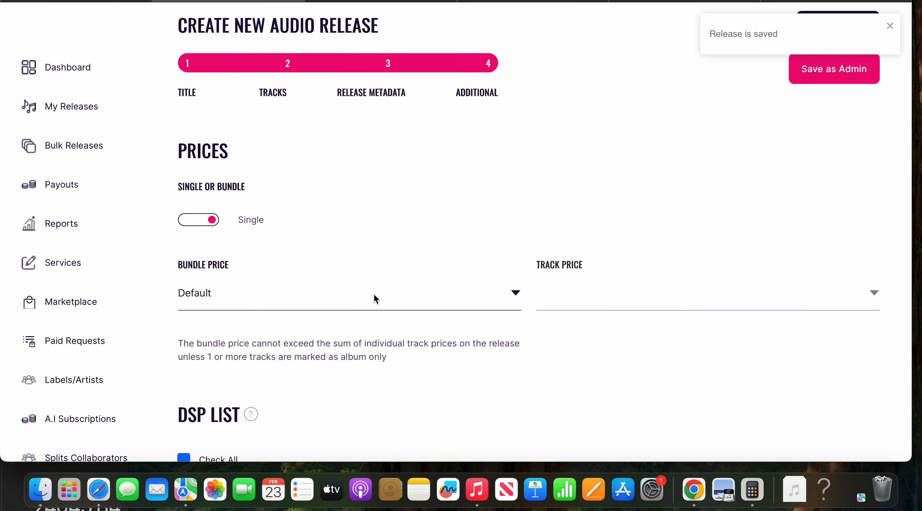
pyautogui.scroll(-14, 374, 294)
pyautogui.scroll(7, 374, 294)
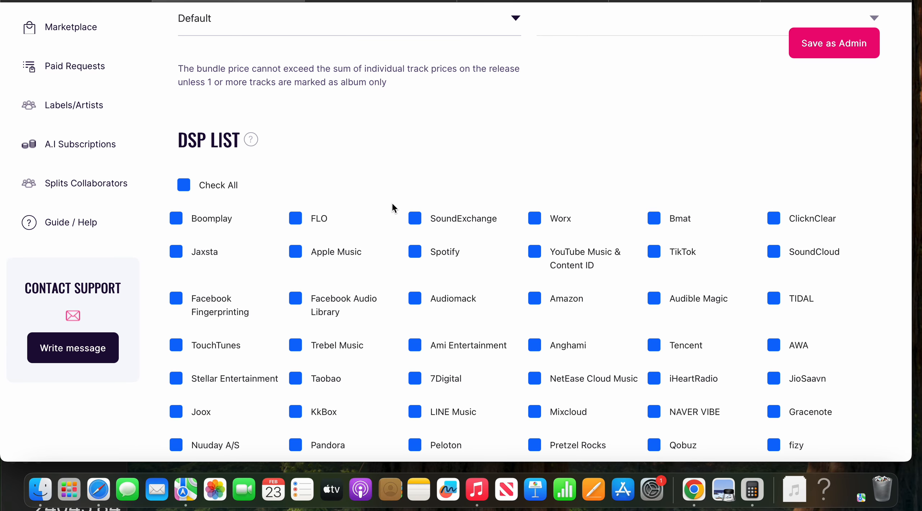
pyautogui.scroll(8, 392, 201)
pyautogui.scroll(-1, 334, 325)
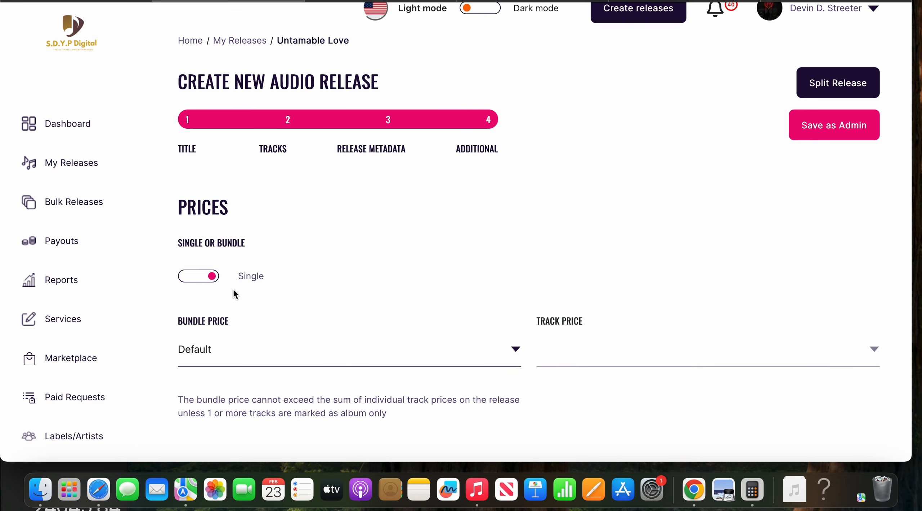
# Step: Try the Bundle option and the S5b - $4.99/€3.99/£3.99 bundle price, restoring Single and Default
pyautogui.click(209, 275)
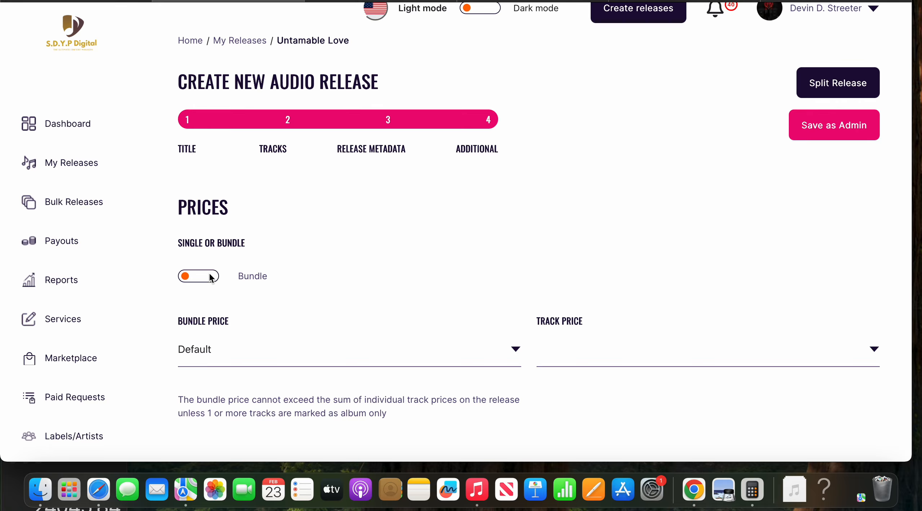
pyautogui.click(184, 278)
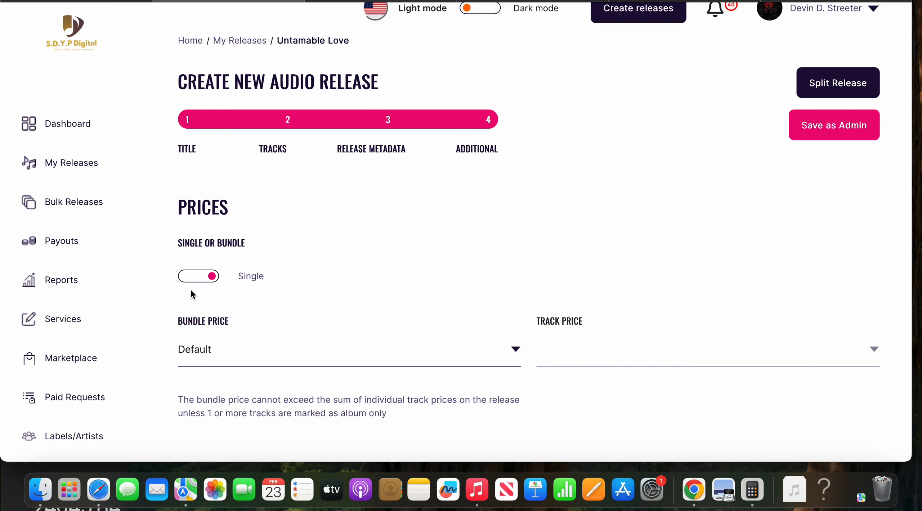
pyautogui.click(246, 348)
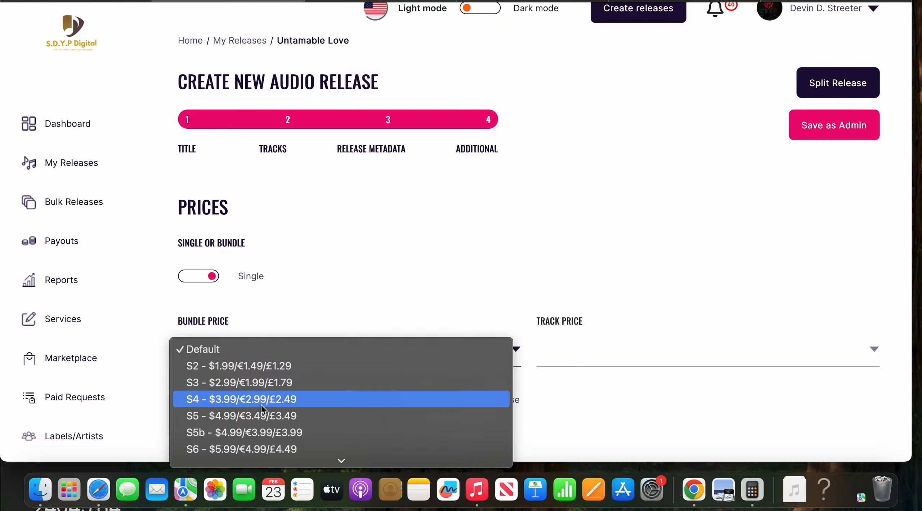
pyautogui.scroll(-3, 261, 403)
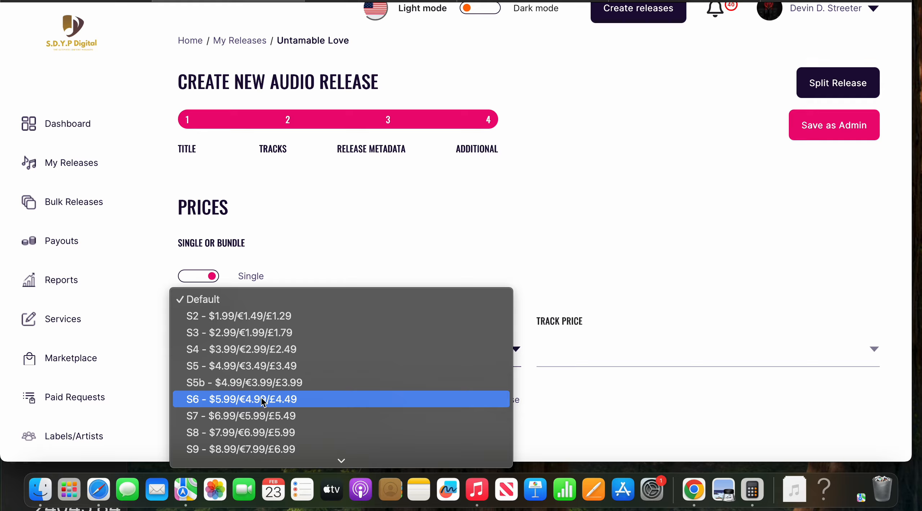
pyautogui.click(263, 382)
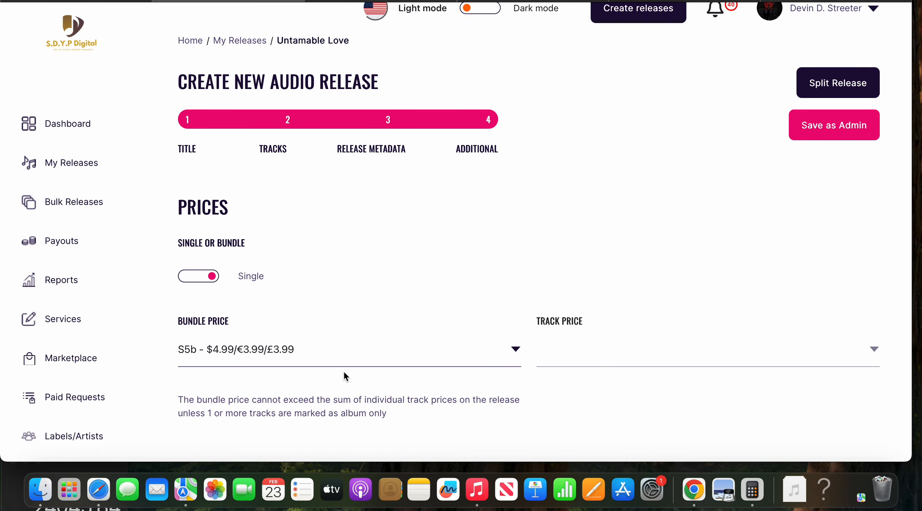
pyautogui.click(418, 351)
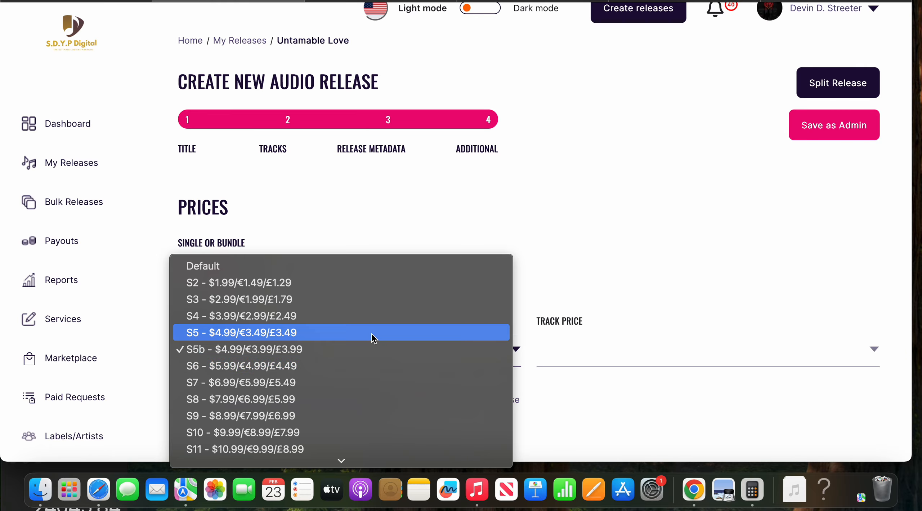
pyautogui.click(340, 270)
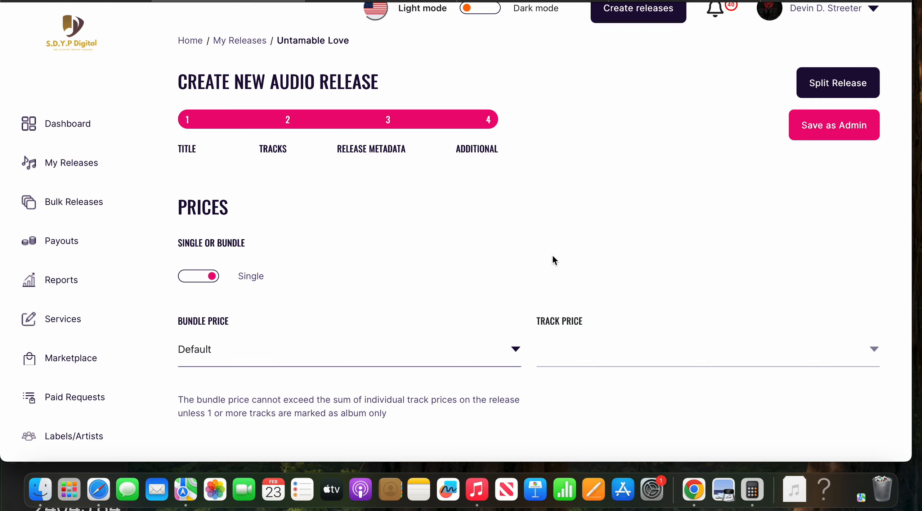
# Step: Open the form for adding extra fields, close it without adding any, and validate the release
pyautogui.scroll(-10, 552, 260)
pyautogui.scroll(-7, 551, 259)
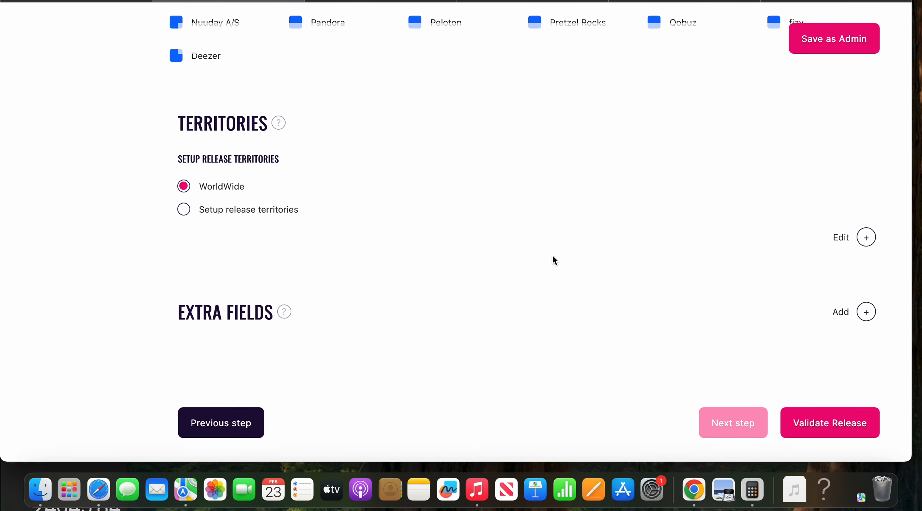
pyautogui.click(866, 316)
pyautogui.click(538, 157)
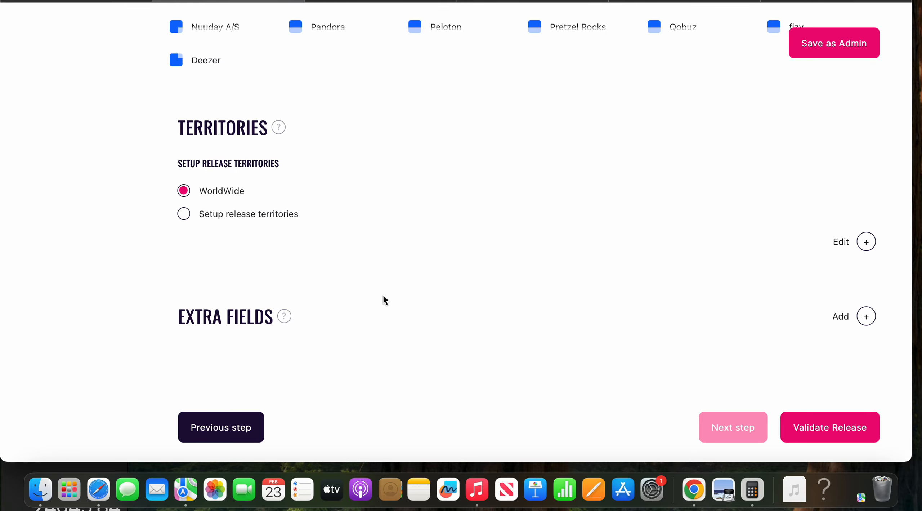
pyautogui.click(829, 435)
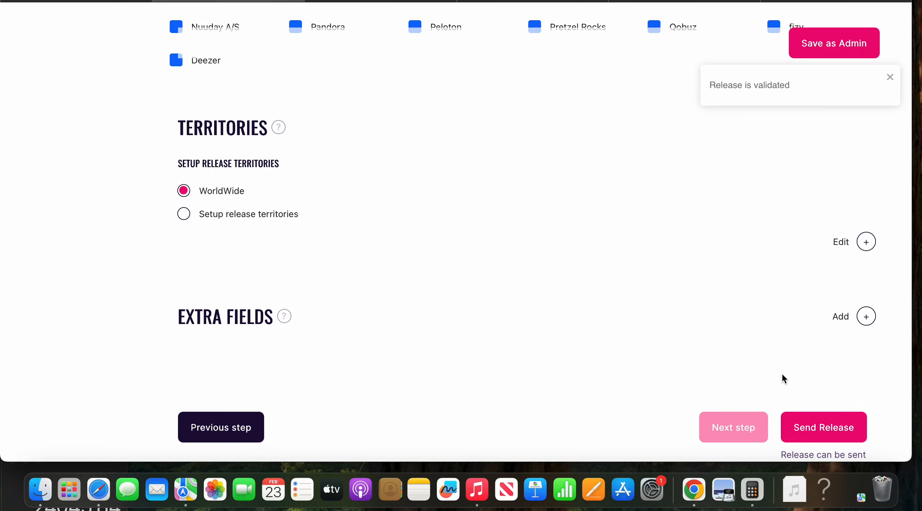
# Step: Review the prices, DSP list and territories of the validated release
pyautogui.scroll(6, 782, 372)
pyautogui.scroll(3, 782, 372)
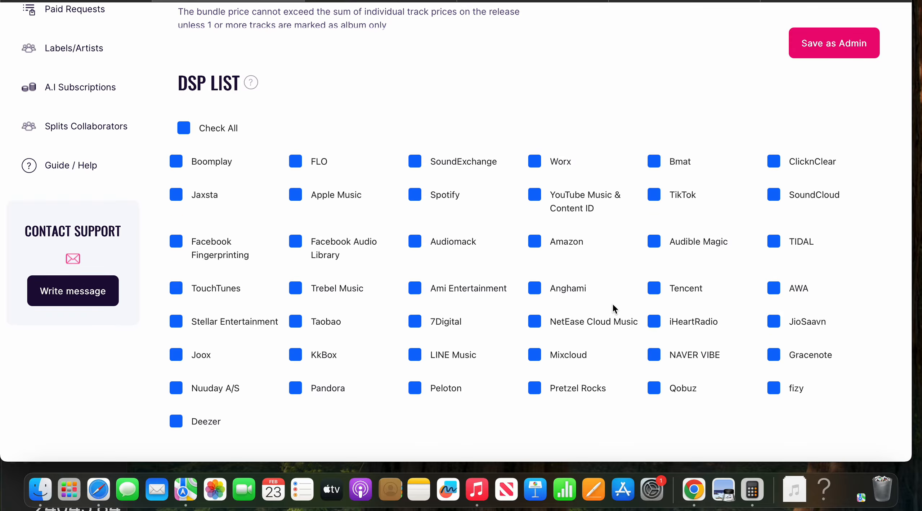
pyautogui.scroll(11, 613, 303)
pyautogui.scroll(-12, 613, 303)
pyautogui.scroll(-9, 612, 303)
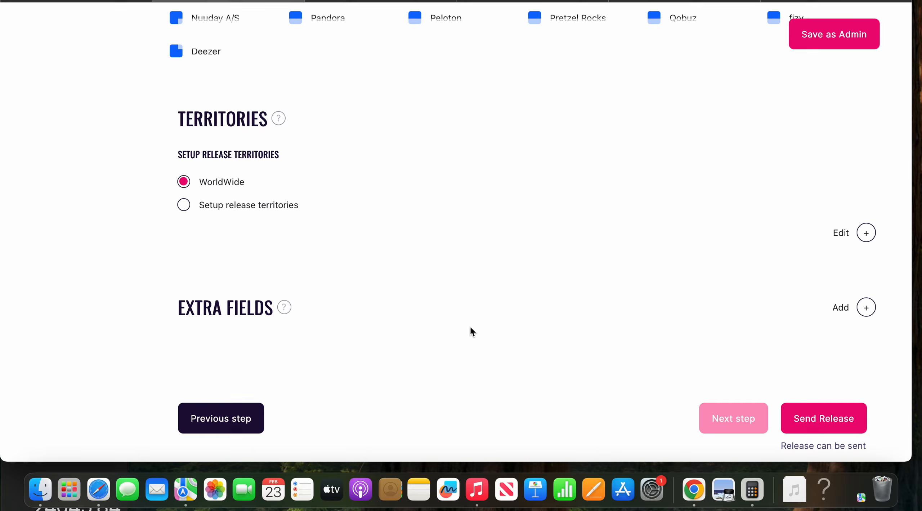
# Step: Go back to the release metadata, review its dates, copyrights and genres, and return to the Tracks step
pyautogui.click(227, 435)
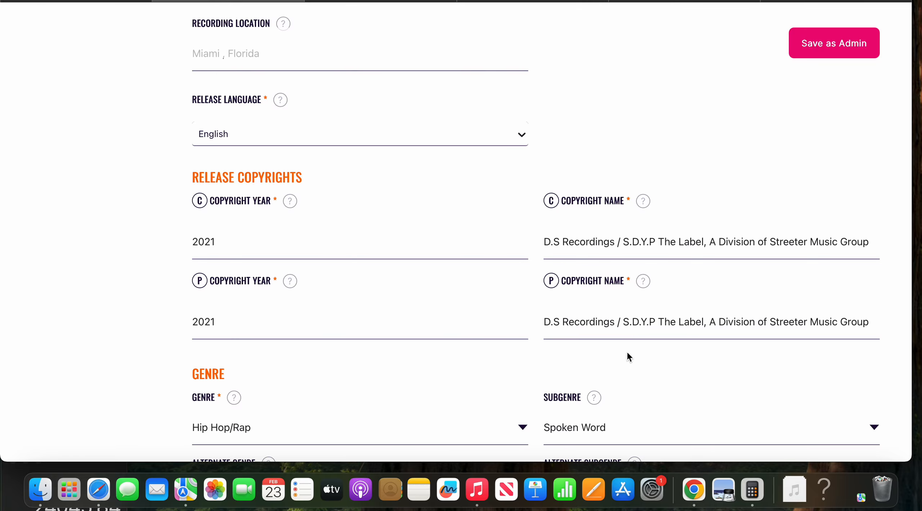
pyautogui.scroll(-4, 627, 356)
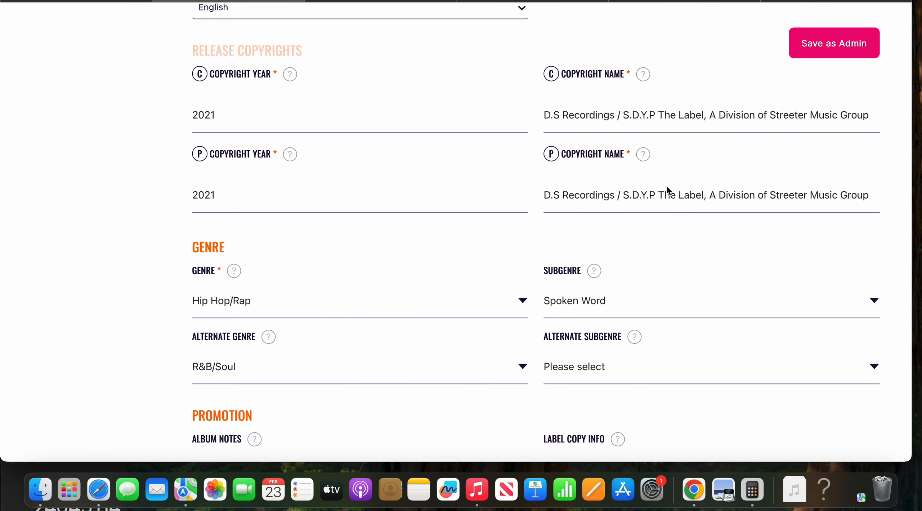
pyautogui.scroll(9, 666, 190)
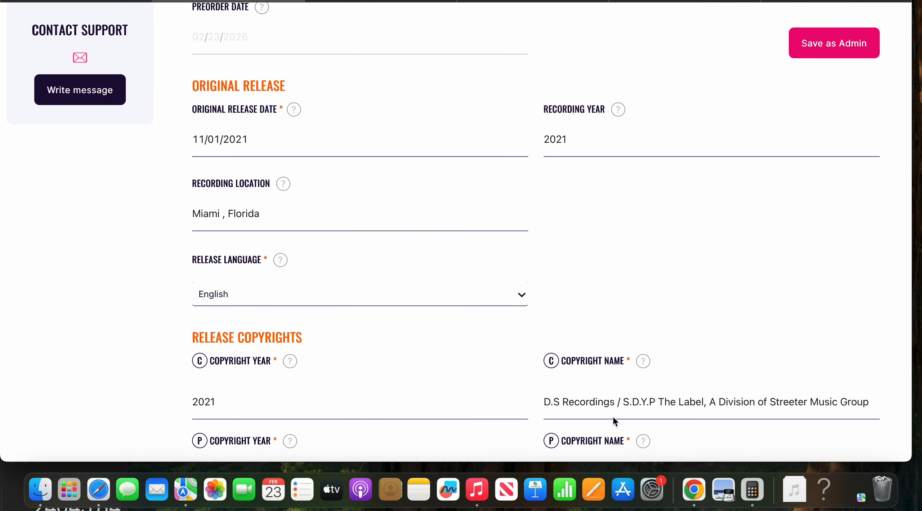
pyautogui.scroll(-14, 597, 345)
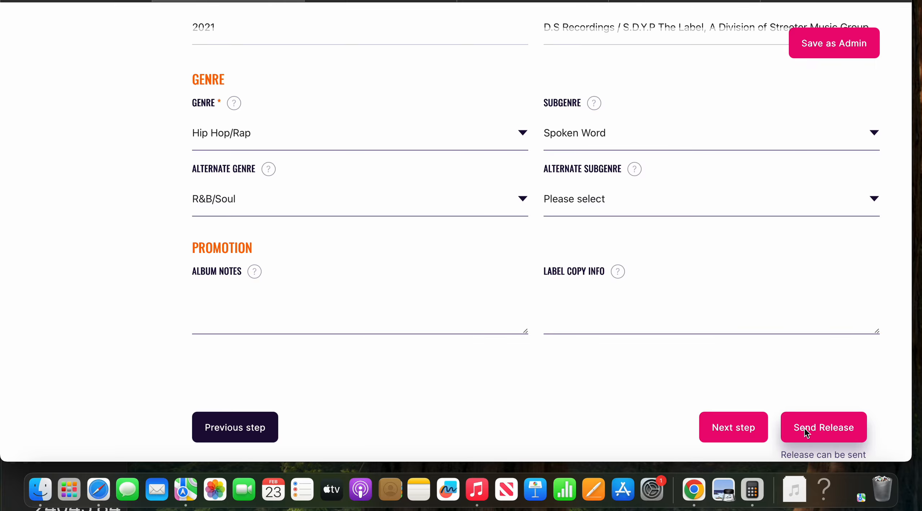
pyautogui.click(238, 428)
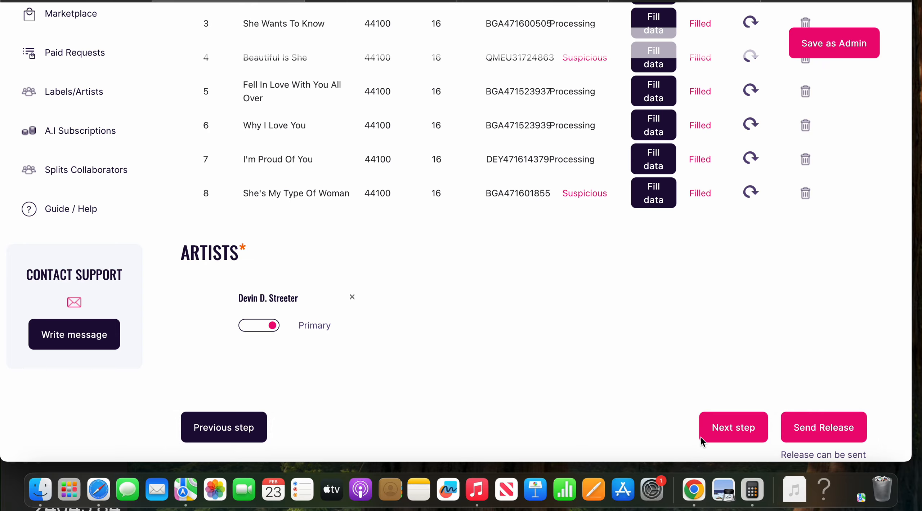
# Step: Send the Untamable Love release for distribution and check its track list and delivery status
pyautogui.click(833, 427)
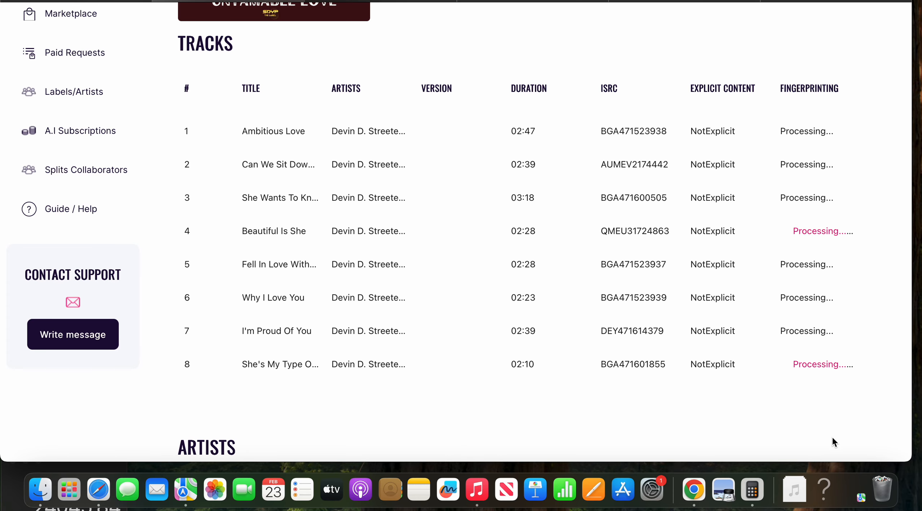
pyautogui.scroll(1, 753, 373)
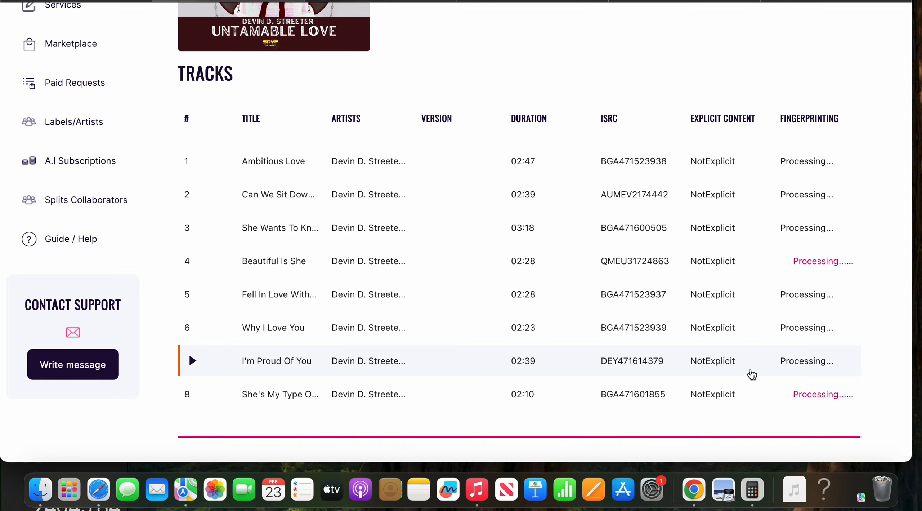
pyautogui.scroll(5, 652, 177)
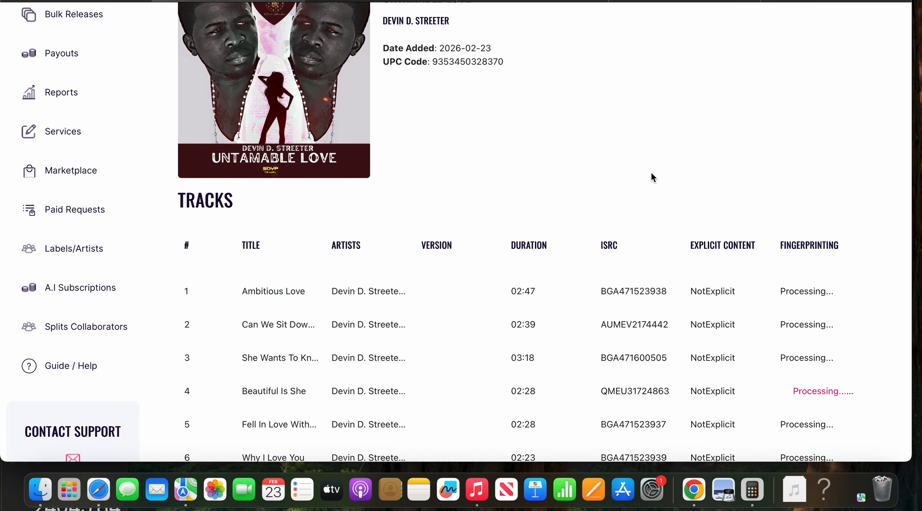
pyautogui.scroll(3, 651, 174)
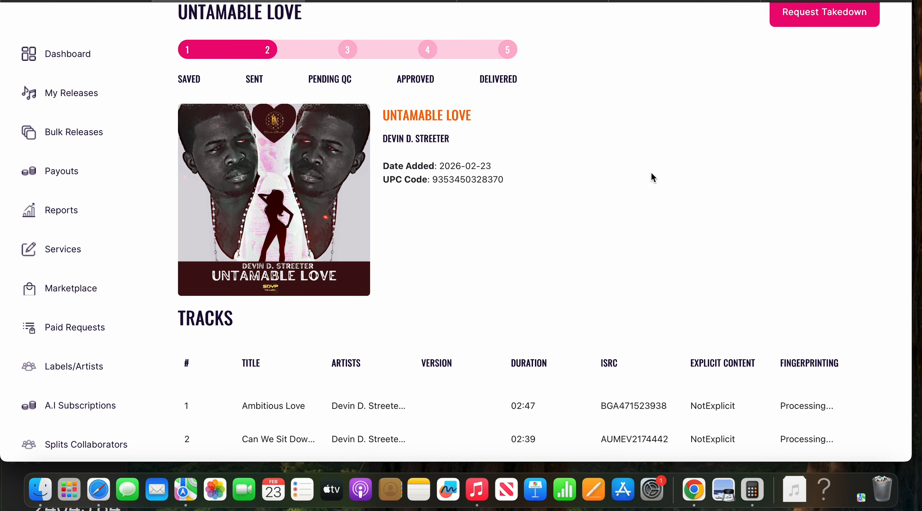
pyautogui.scroll(2, 652, 174)
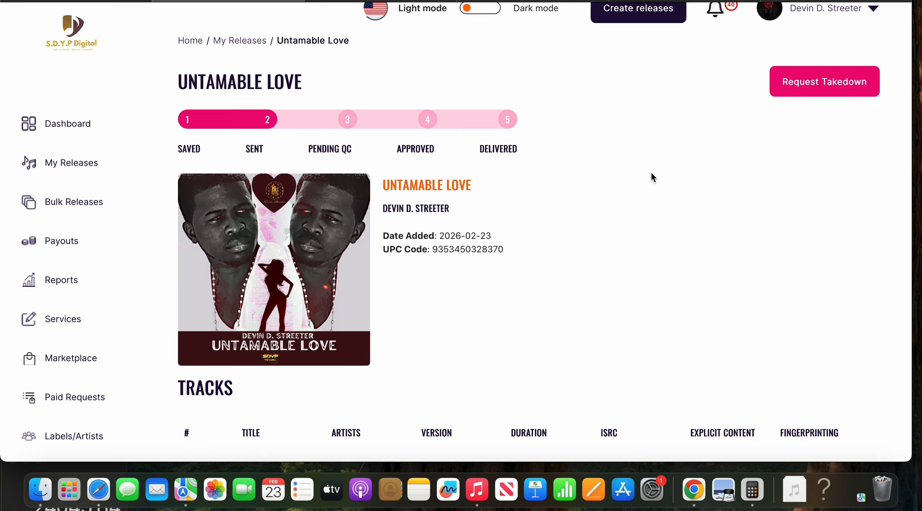
pyautogui.scroll(1, 652, 173)
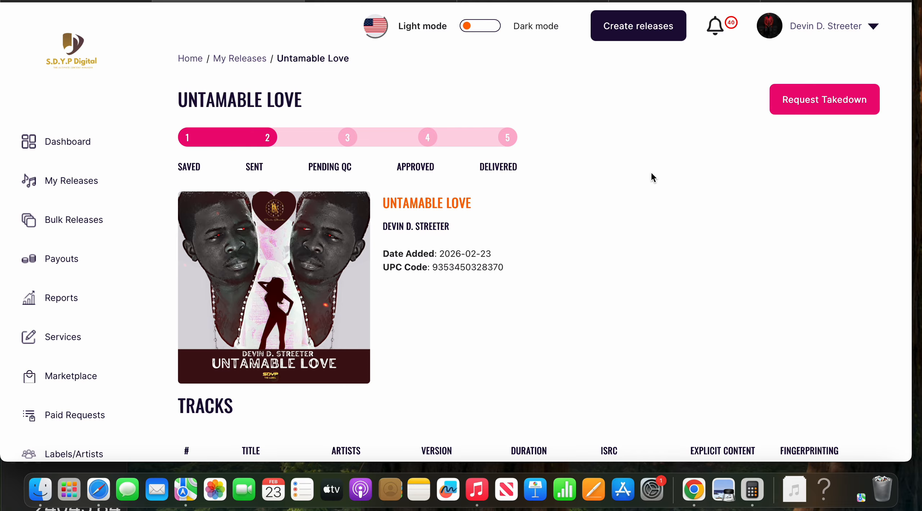